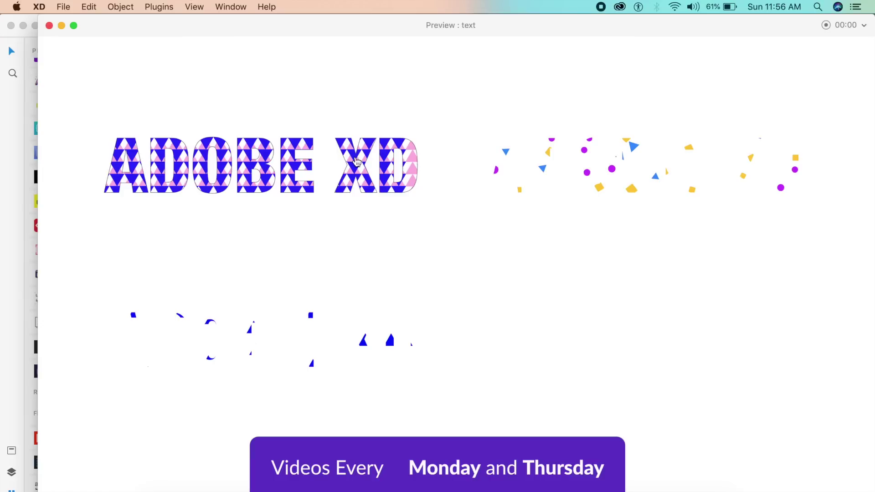
Step: Play the three animated ADOBE XD text effects in the prototype preview and close the preview
{"action": "left_click", "coordinate": [368, 184]}
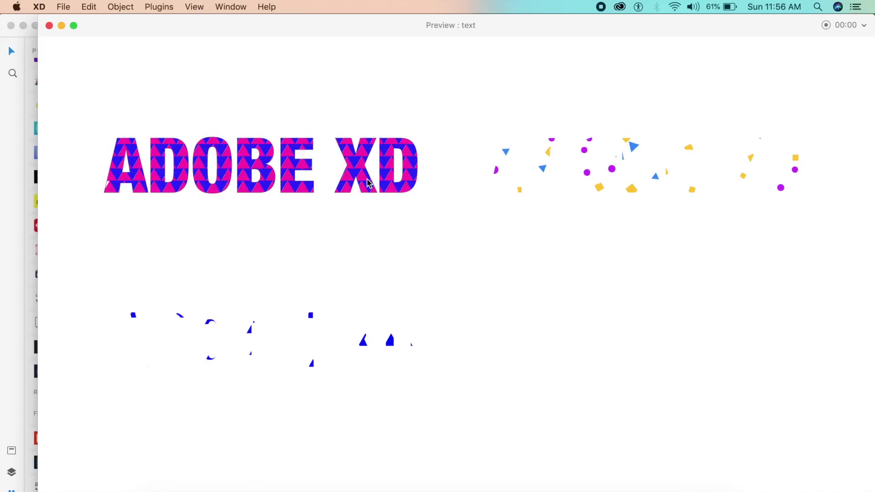
{"action": "left_click", "coordinate": [545, 164]}
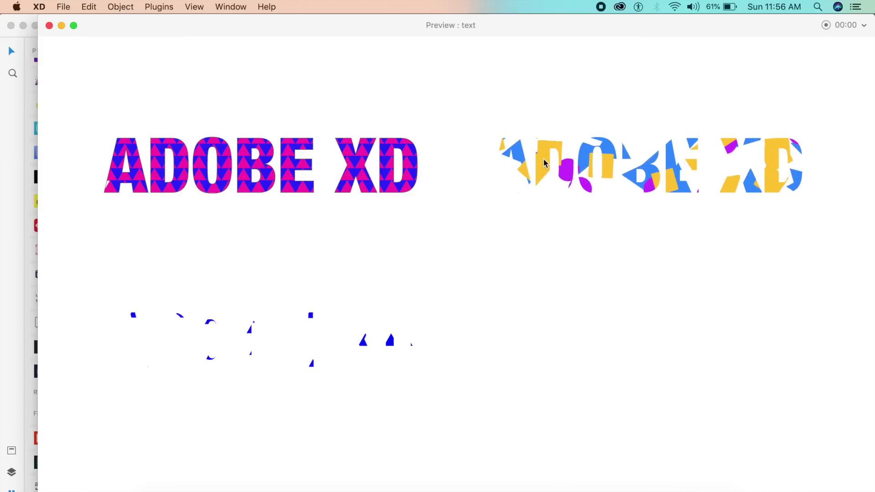
{"action": "left_click", "coordinate": [545, 163]}
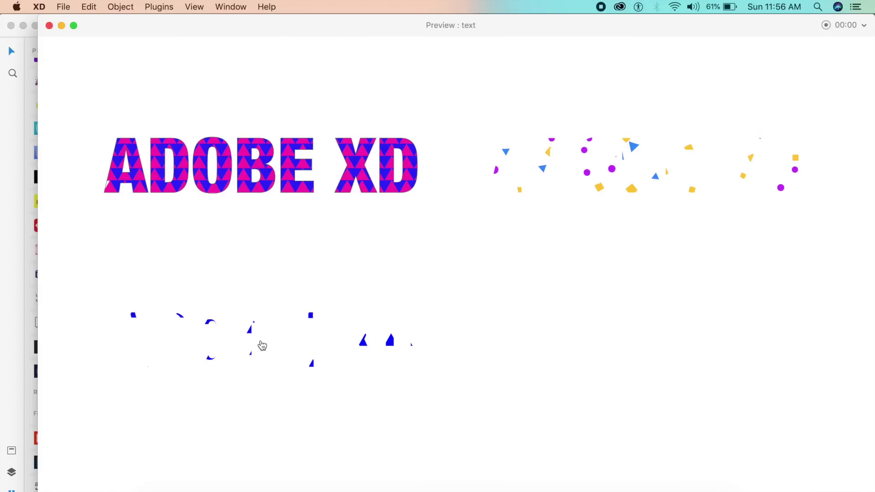
{"action": "left_click", "coordinate": [261, 340]}
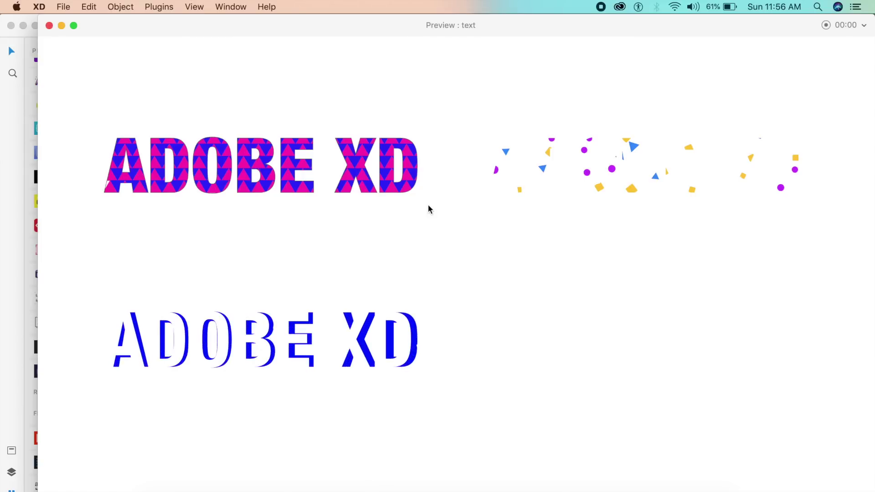
{"action": "left_click", "coordinate": [48, 26]}
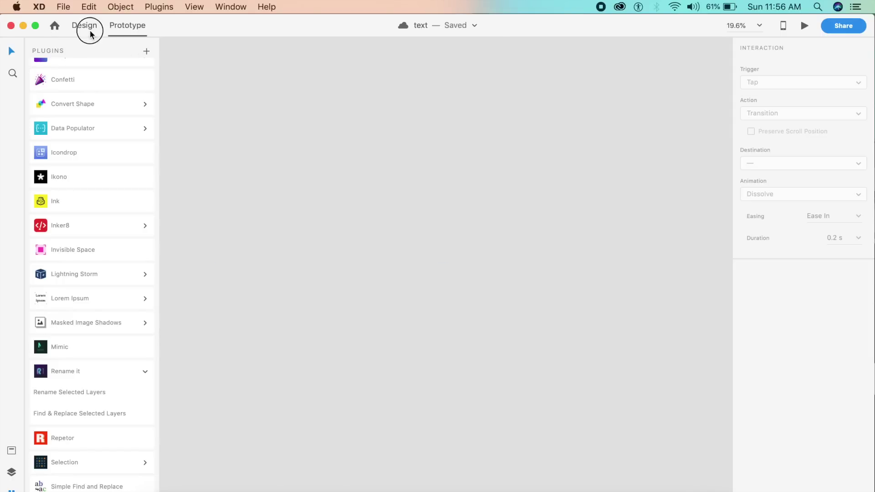
Step: Switch to design mode and add a new Web 1920 artboard on the empty canvas
{"action": "left_click", "coordinate": [86, 26]}
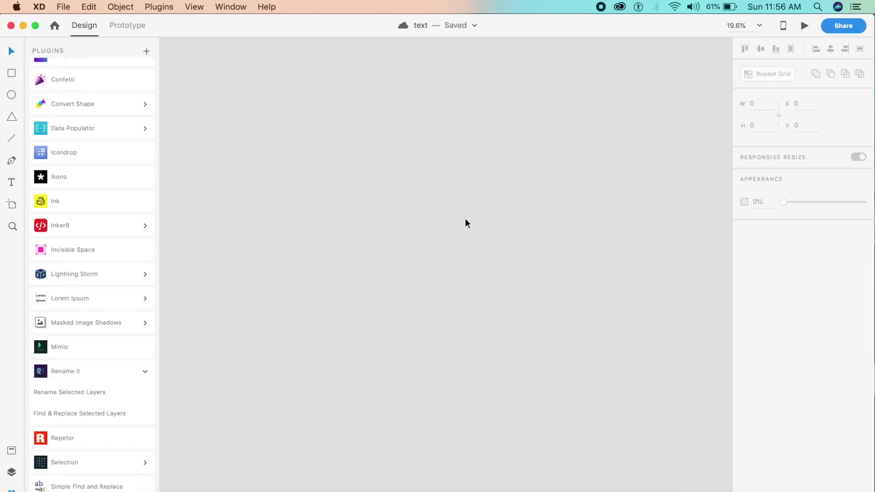
{"action": "key", "text": "a"}
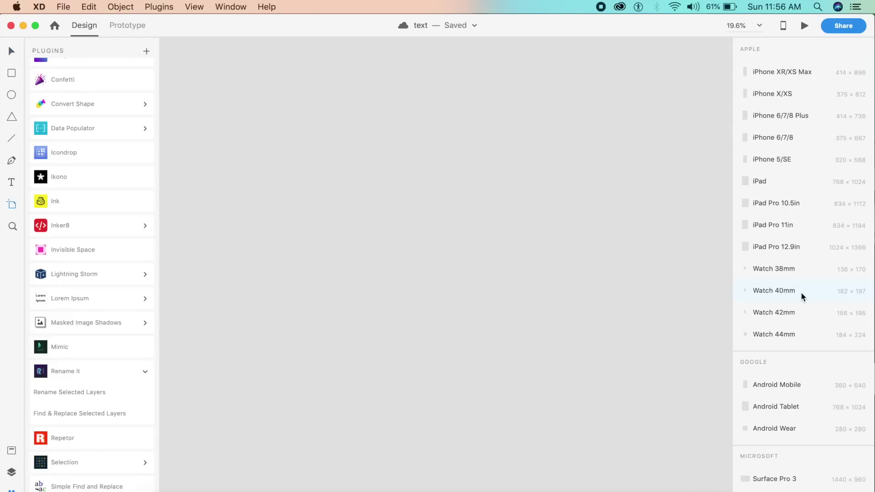
{"action": "scroll", "coordinate": [801, 296], "scroll_direction": "down", "scroll_amount": 4}
{"action": "left_click", "coordinate": [793, 446]}
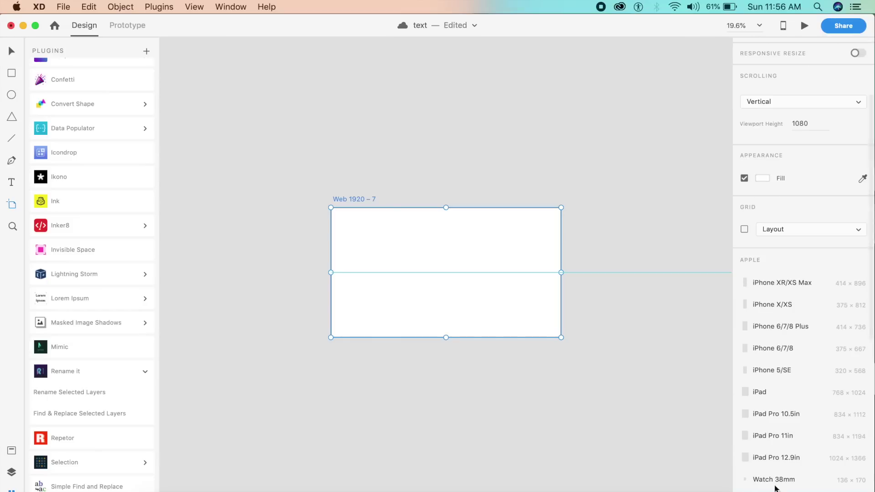
{"action": "key", "text": "Escape"}
{"action": "left_click", "coordinate": [11, 51]}
{"action": "key", "text": "super+equal"}
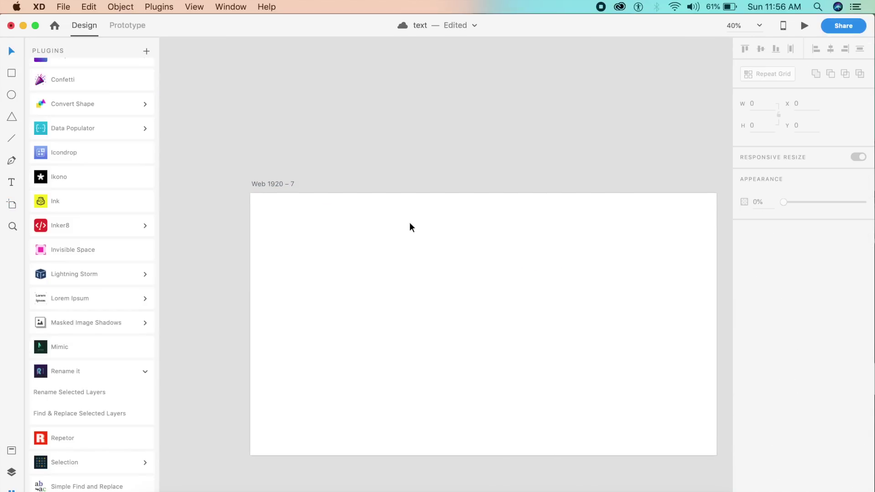
Step: Add the text "ADOBE XD" to the artboard and change its fill to grey
{"action": "key", "text": "t"}
{"action": "left_click", "coordinate": [302, 296]}
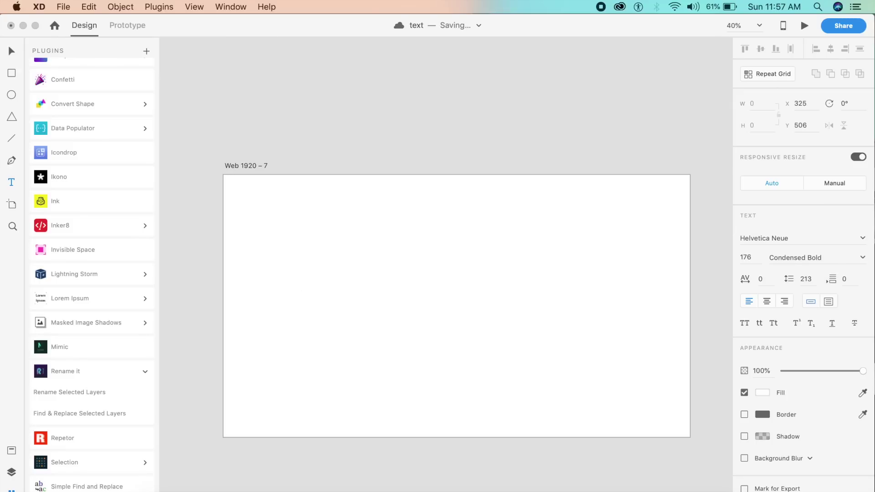
{"action": "left_click_drag", "start_coordinate": [302, 256], "coordinate": [476, 307]}
{"action": "left_click", "coordinate": [373, 296]}
{"action": "left_click", "coordinate": [758, 393]}
{"action": "left_click", "coordinate": [631, 371]}
{"action": "left_click", "coordinate": [508, 369]}
{"action": "left_click", "coordinate": [429, 290]}
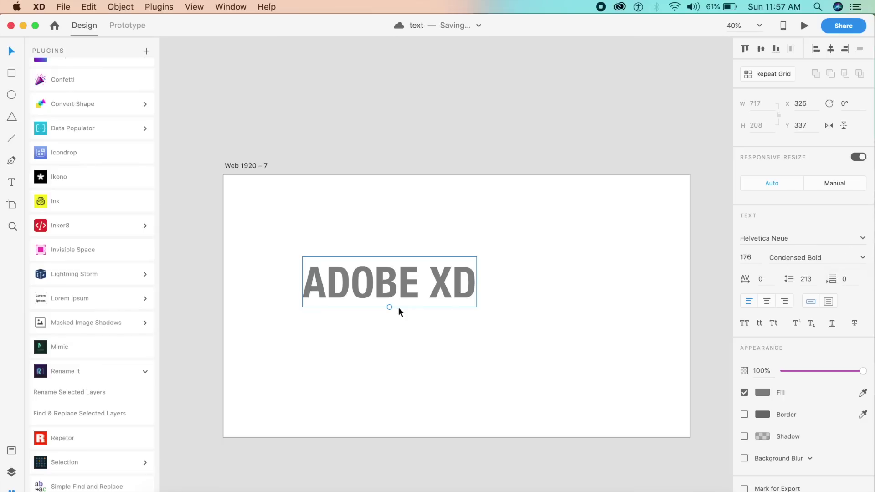
Step: Enlarge the ADOBE XD text to size 369 and set its font style to Condensed Black
{"action": "left_click_drag", "start_coordinate": [389, 307], "coordinate": [399, 363]}
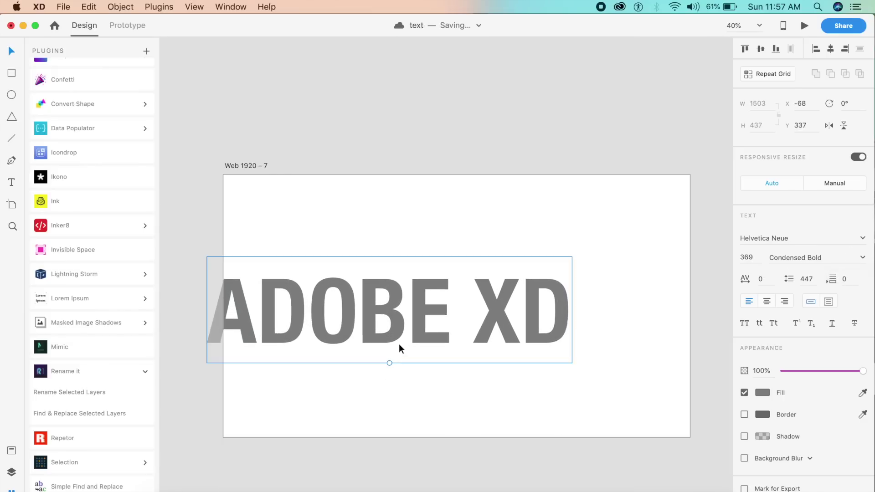
{"action": "left_click_drag", "start_coordinate": [400, 319], "coordinate": [462, 305]}
{"action": "left_click", "coordinate": [862, 258]}
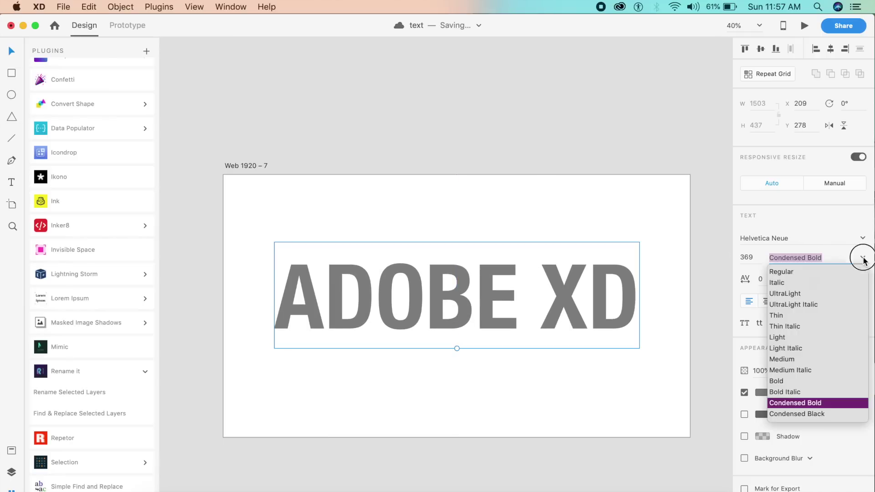
{"action": "left_click", "coordinate": [810, 415]}
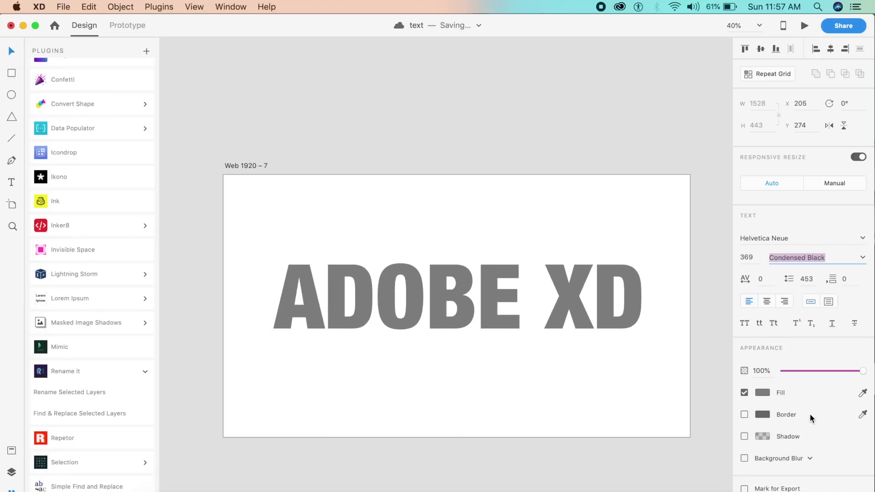
Step: Centre the ADOBE XD text on the artboard and convert it to a path
{"action": "left_click_drag", "start_coordinate": [573, 297], "coordinate": [569, 312]}
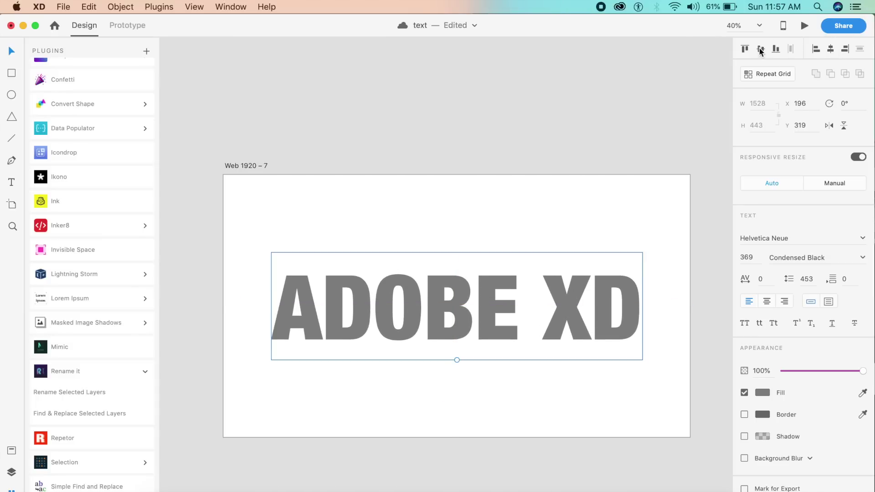
{"action": "left_click", "coordinate": [443, 185]}
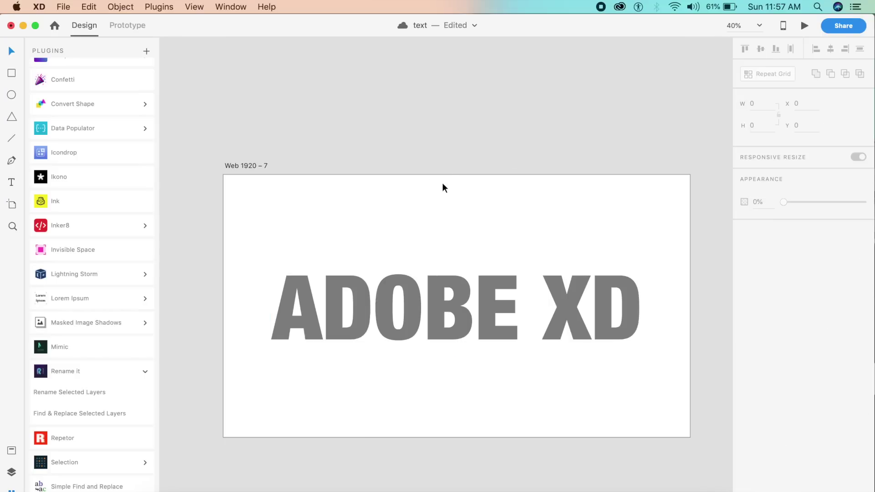
{"action": "left_click", "coordinate": [415, 298]}
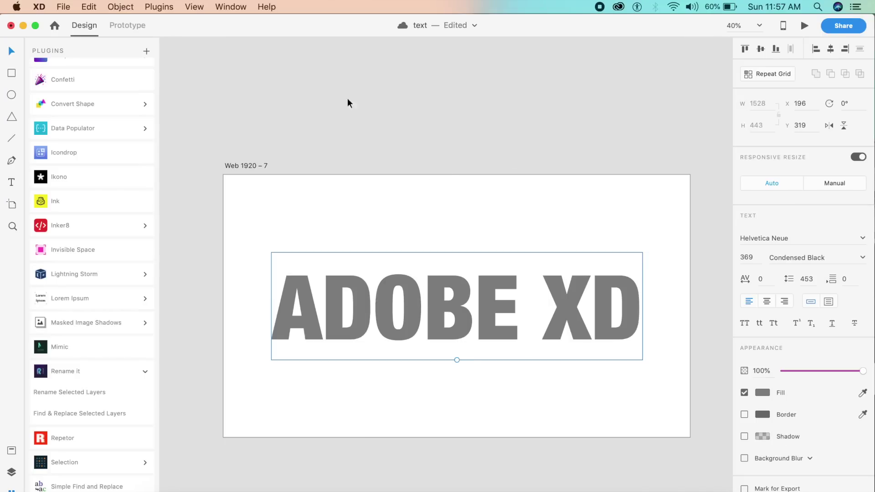
{"action": "left_click", "coordinate": [123, 5]}
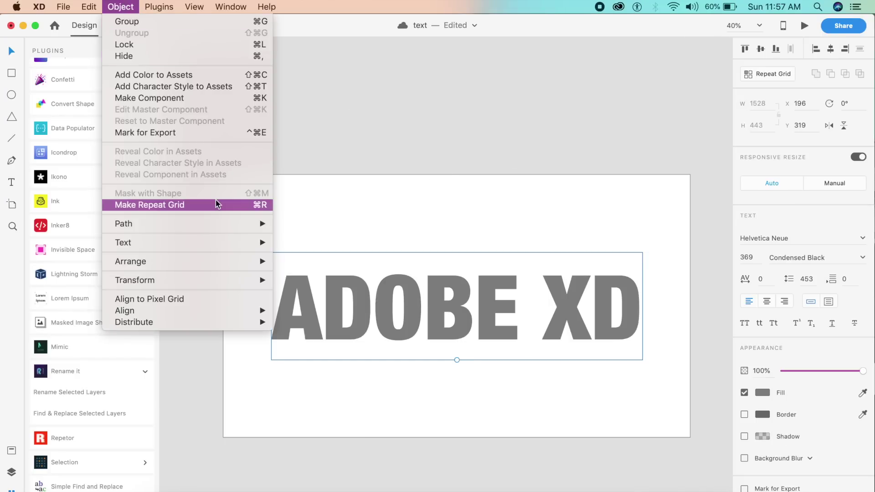
{"action": "mouse_move", "coordinate": [227, 225]}
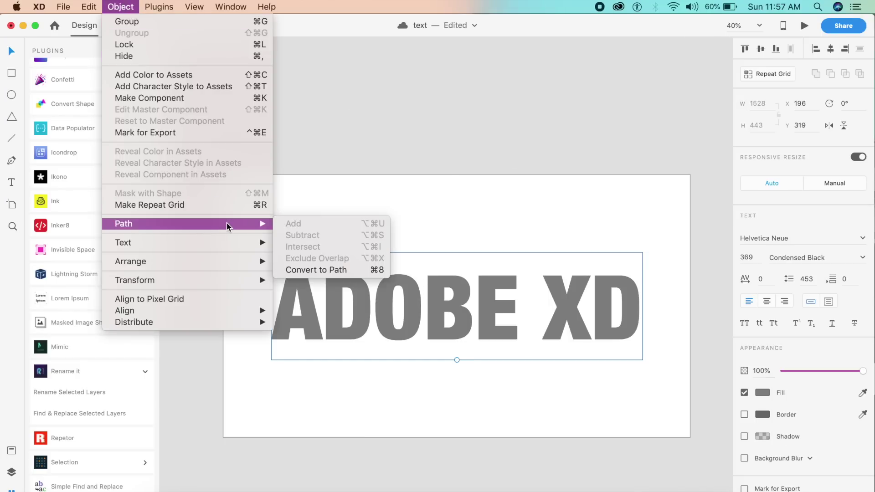
{"action": "left_click", "coordinate": [327, 270]}
{"action": "left_click", "coordinate": [451, 214]}
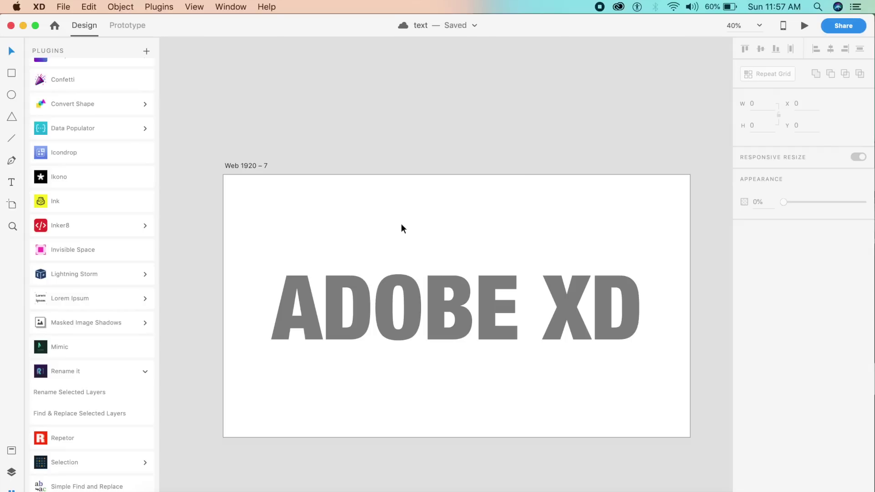
Step: Draw a small triangle about 62 × 54 above the ADOBE XD lettering
{"action": "left_click", "coordinate": [11, 118]}
{"action": "left_click_drag", "start_coordinate": [325, 231], "coordinate": [339, 245]}
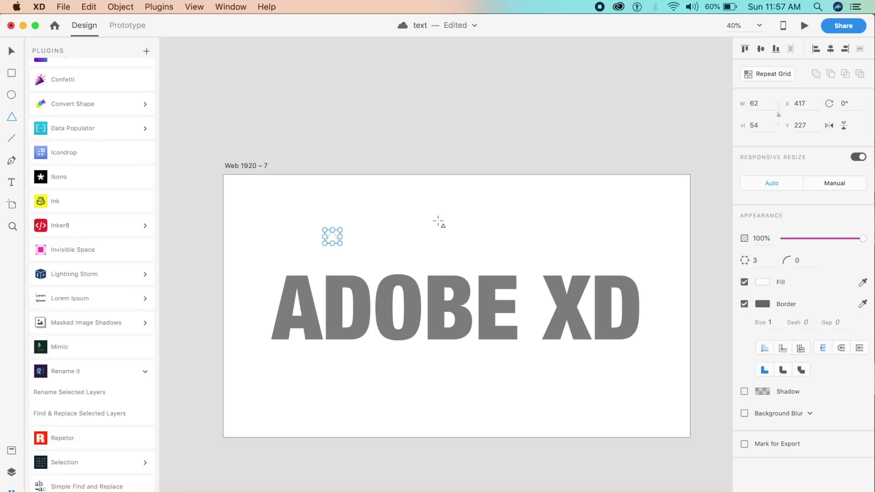
{"action": "key", "text": "Escape"}
Step: Remove the triangle's border and fill it with the bright blue #0B44FF
{"action": "left_click", "coordinate": [332, 239]}
{"action": "left_click", "coordinate": [744, 304]}
{"action": "left_click", "coordinate": [762, 282]}
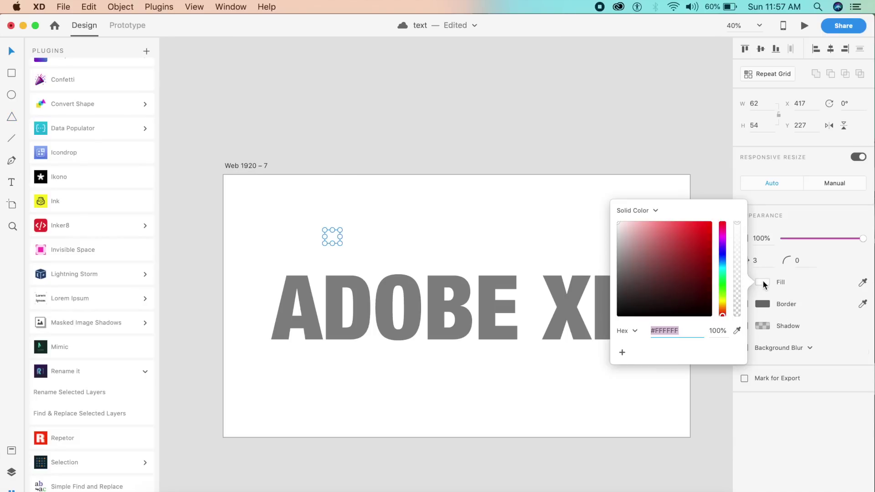
{"action": "left_click_drag", "start_coordinate": [719, 254], "coordinate": [724, 259]}
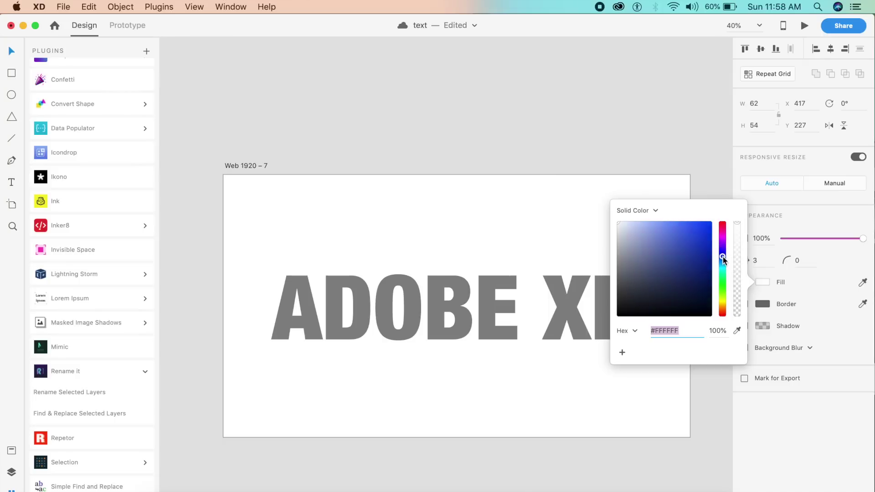
{"action": "left_click_drag", "start_coordinate": [707, 230], "coordinate": [706, 211]}
{"action": "left_click", "coordinate": [518, 228]}
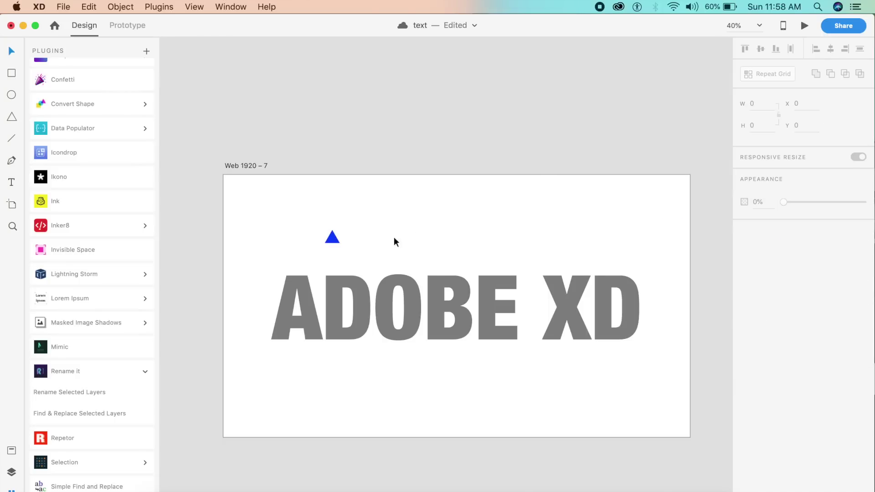
Step: Duplicate the blue triangle beside the original and fill the copy with pink #FF0BA1
{"action": "scroll", "coordinate": [370, 246], "scroll_direction": "up", "scroll_amount": 3}
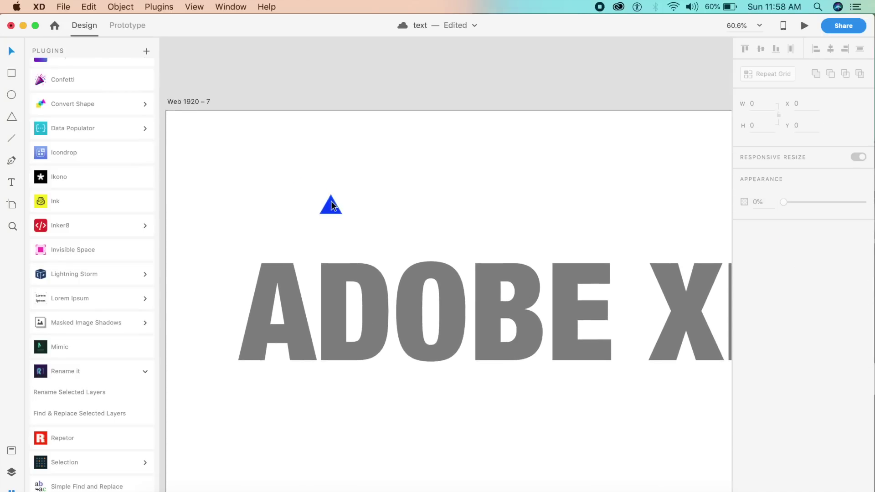
{"action": "left_click_drag", "start_coordinate": [332, 206], "coordinate": [361, 206], "text": "alt"}
{"action": "left_click", "coordinate": [762, 282]}
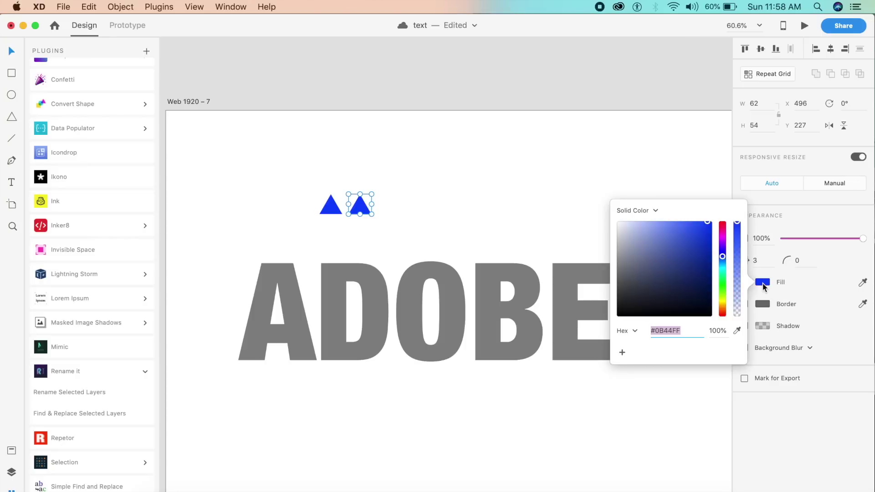
{"action": "left_click", "coordinate": [721, 229]}
{"action": "left_click", "coordinate": [527, 176]}
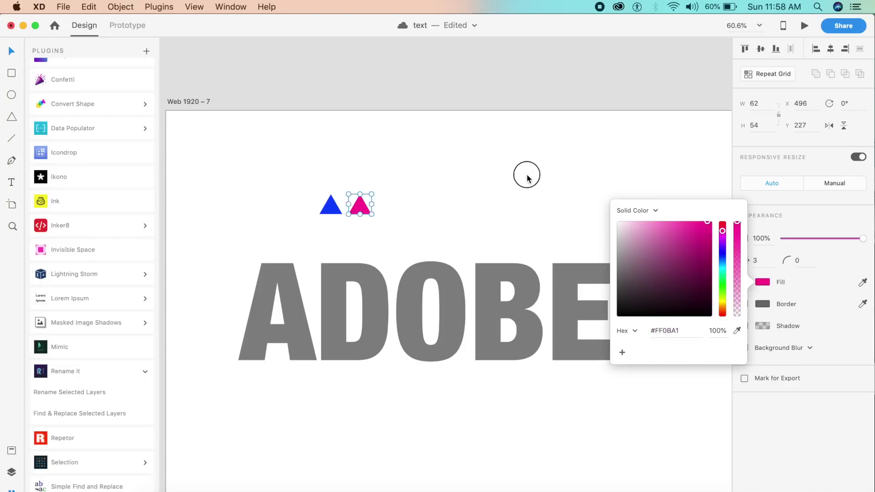
Step: Rotate the pink triangle 180° and fit it flush against the slanted side of the blue triangle
{"action": "left_click", "coordinate": [358, 211]}
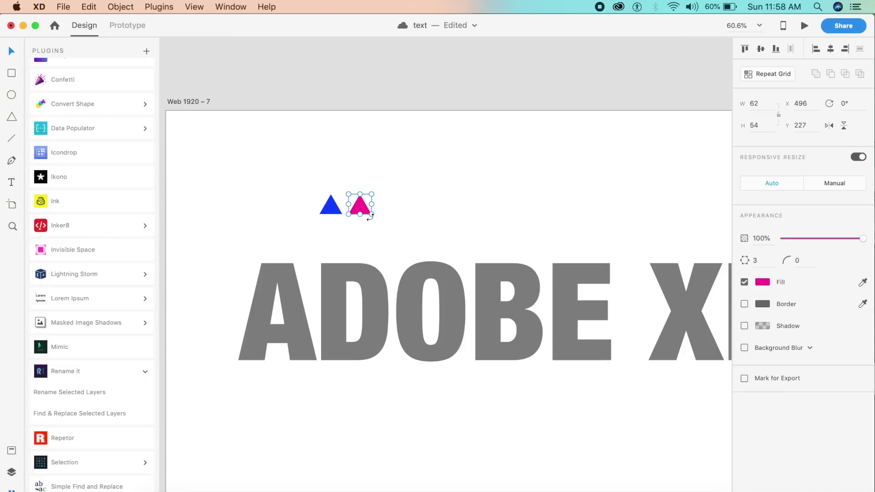
{"action": "left_click_drag", "start_coordinate": [375, 216], "coordinate": [343, 202]}
{"action": "left_click", "coordinate": [420, 188]}
{"action": "left_click", "coordinate": [395, 209]}
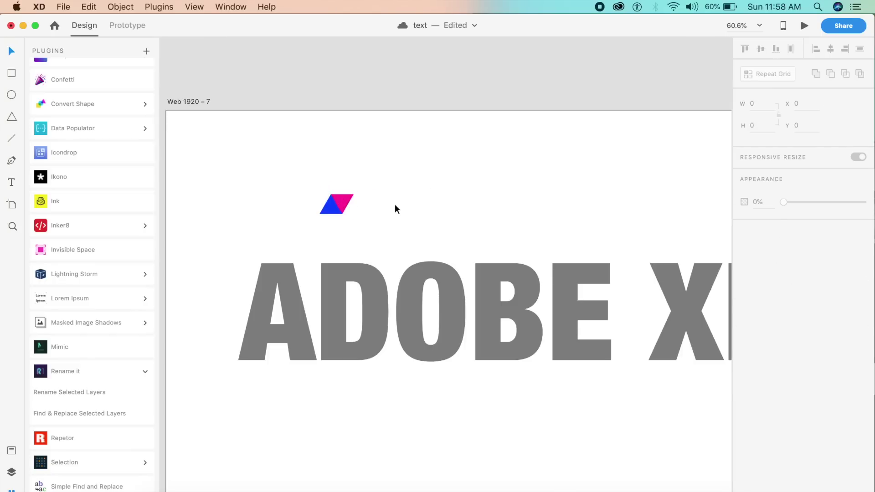
Step: Turn the blue triangle into a repeat grid and extend it horizontally to a width of about 1322
{"action": "left_click", "coordinate": [330, 206]}
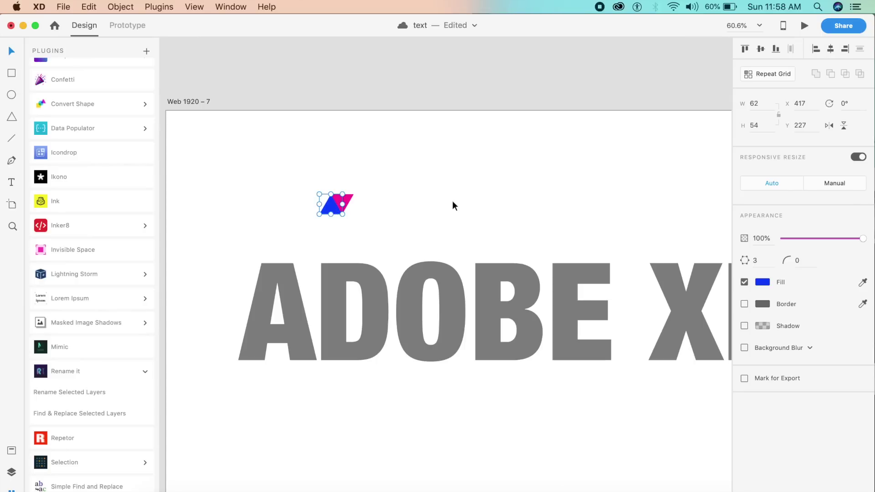
{"action": "scroll", "coordinate": [450, 245], "scroll_direction": "down", "scroll_amount": 3}
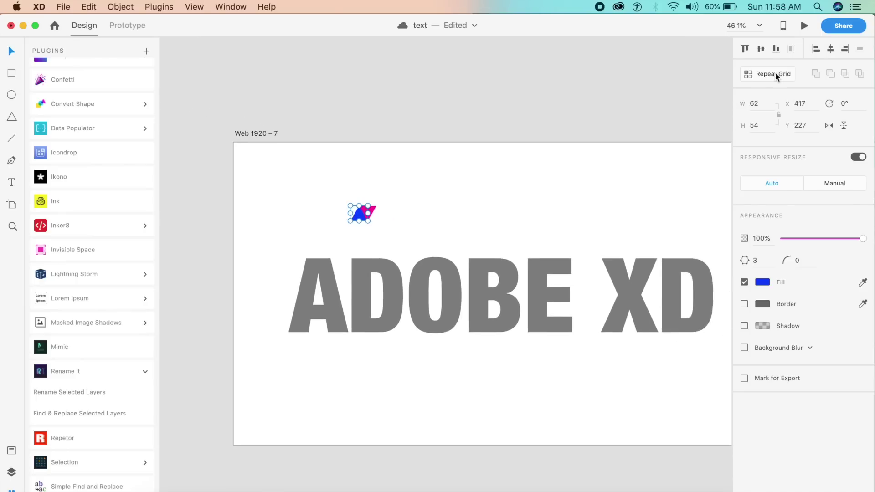
{"action": "left_click", "coordinate": [777, 75]}
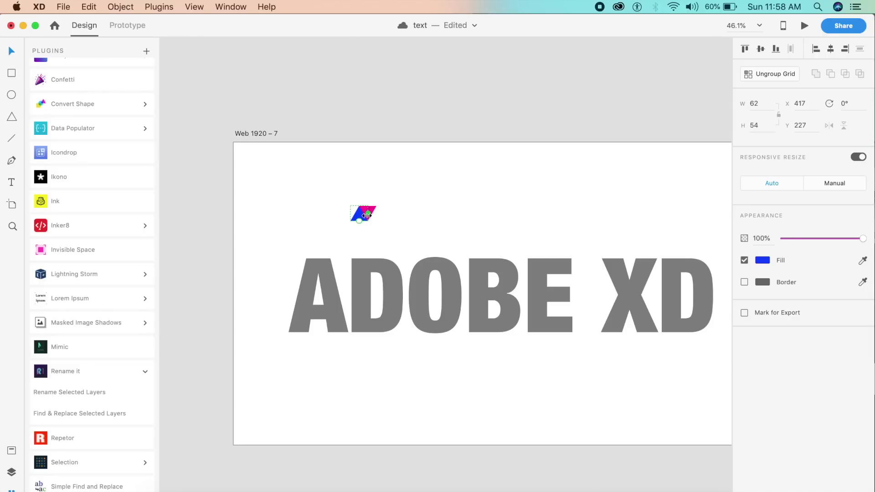
{"action": "left_click_drag", "start_coordinate": [367, 214], "coordinate": [721, 214]}
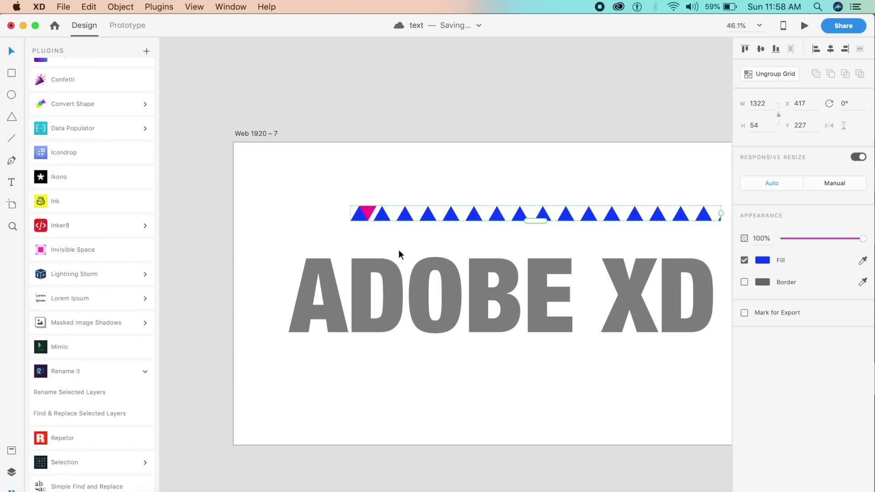
Step: Close the gaps between the blue triangles in the repeat grid so that neighbouring triangles touch
{"action": "scroll", "coordinate": [399, 250], "scroll_direction": "up", "scroll_amount": 5}
{"action": "mouse_move", "coordinate": [328, 161]}
{"action": "left_click_drag", "start_coordinate": [327, 161], "coordinate": [313, 161]}
{"action": "scroll", "coordinate": [355, 235], "scroll_direction": "down", "scroll_amount": 5}
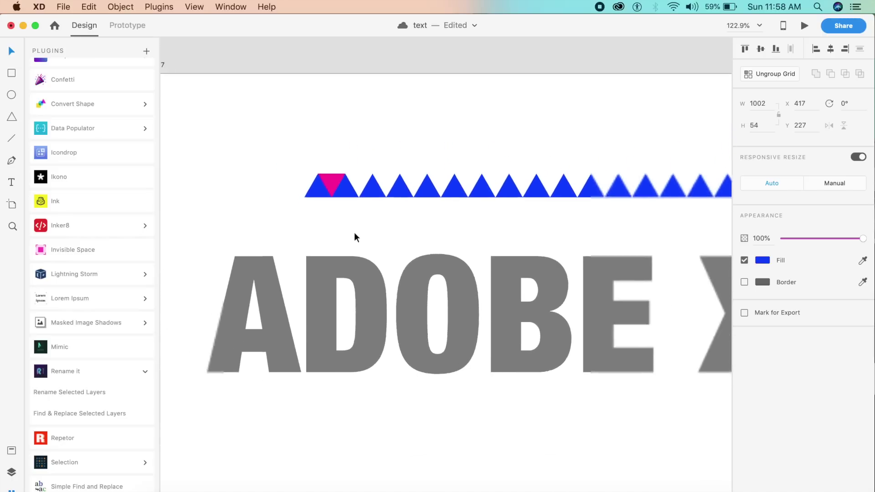
Step: Turn the pink triangle into a repeat grid and extend it horizontally to a width of about 1124
{"action": "double_click", "coordinate": [335, 191]}
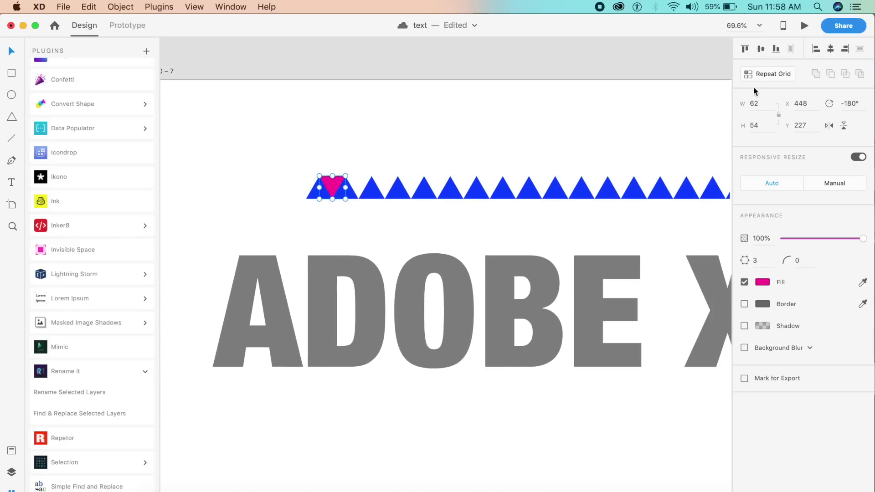
{"action": "left_click", "coordinate": [768, 76]}
{"action": "left_click_drag", "start_coordinate": [345, 187], "coordinate": [659, 189]}
{"action": "scroll", "coordinate": [651, 216], "scroll_direction": "down", "scroll_amount": 3}
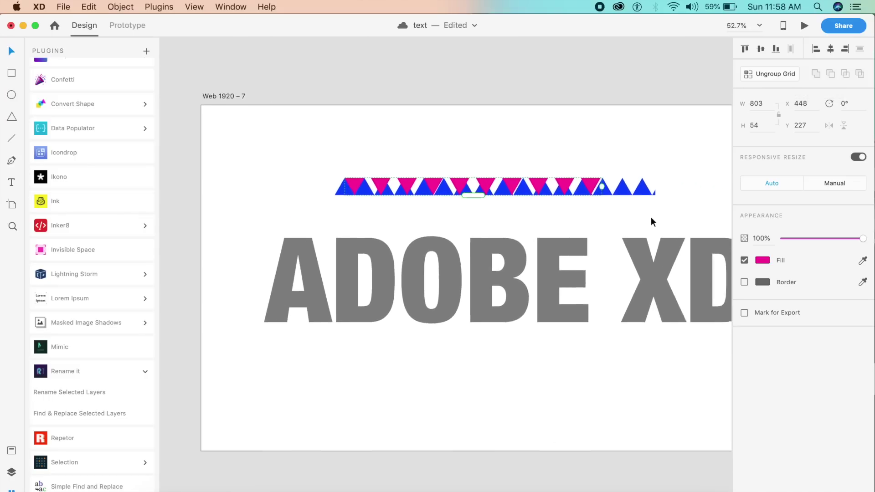
{"action": "left_click_drag", "start_coordinate": [596, 183], "coordinate": [696, 185]}
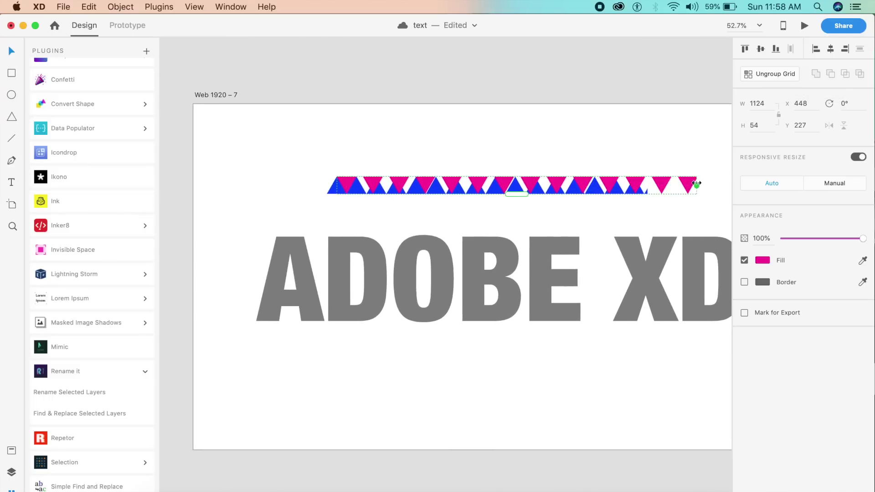
Step: Close the gaps between the pink triangles in the repeat grid and extend the row to a width of about 1511
{"action": "left_click_drag", "start_coordinate": [544, 184], "coordinate": [491, 187]}
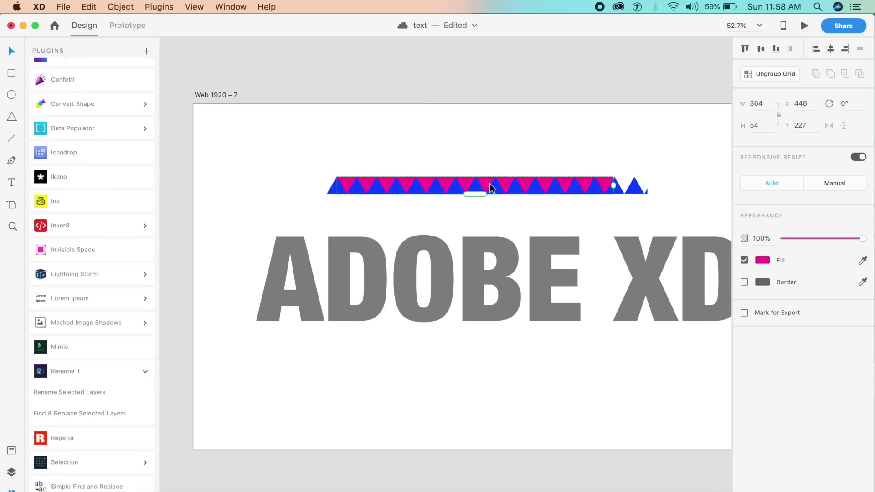
{"action": "left_click_drag", "start_coordinate": [613, 185], "coordinate": [714, 180]}
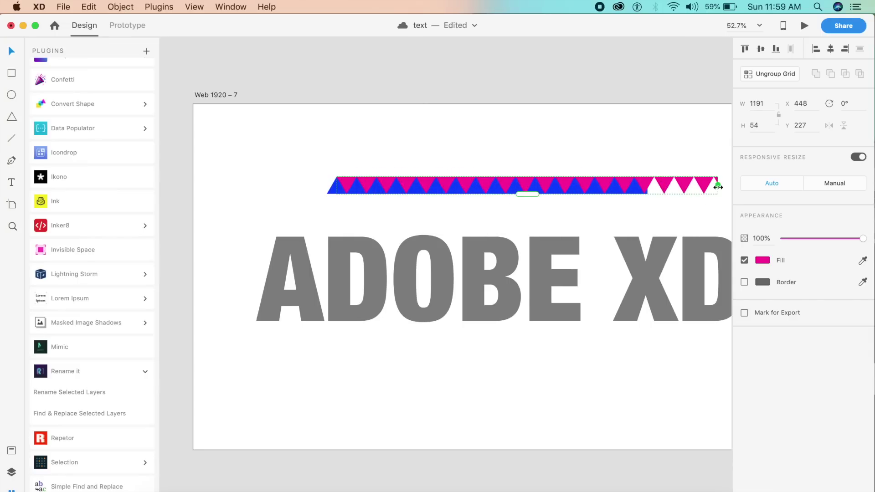
{"action": "scroll", "coordinate": [685, 204], "scroll_direction": "right", "scroll_amount": 2}
{"action": "scroll", "coordinate": [685, 200], "scroll_direction": "down", "scroll_amount": 3}
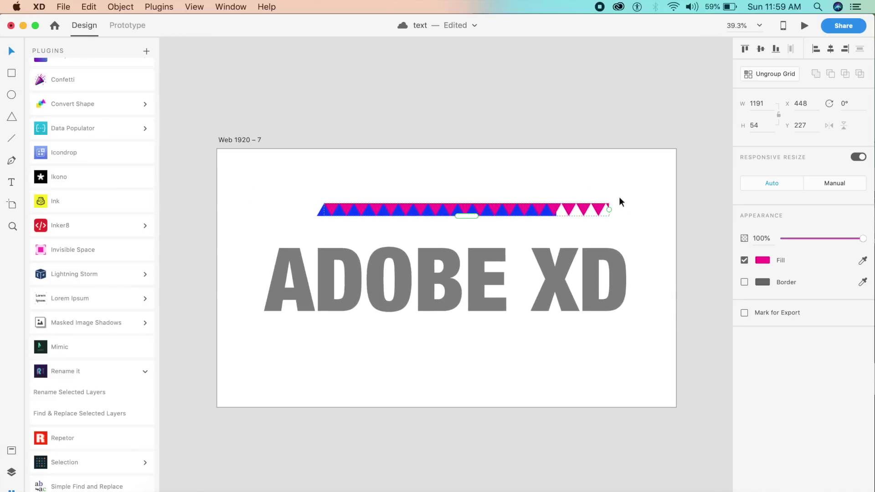
{"action": "left_click_drag", "start_coordinate": [610, 209], "coordinate": [685, 209]}
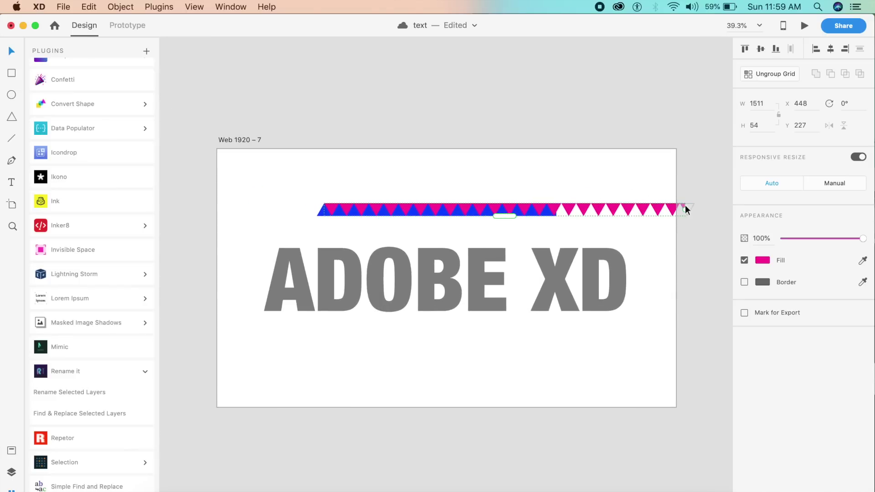
Step: Extend the blue repeat grid to about 1557 wide and 558 high, closing the vertical gaps between its rows
{"action": "left_click", "coordinate": [535, 216]}
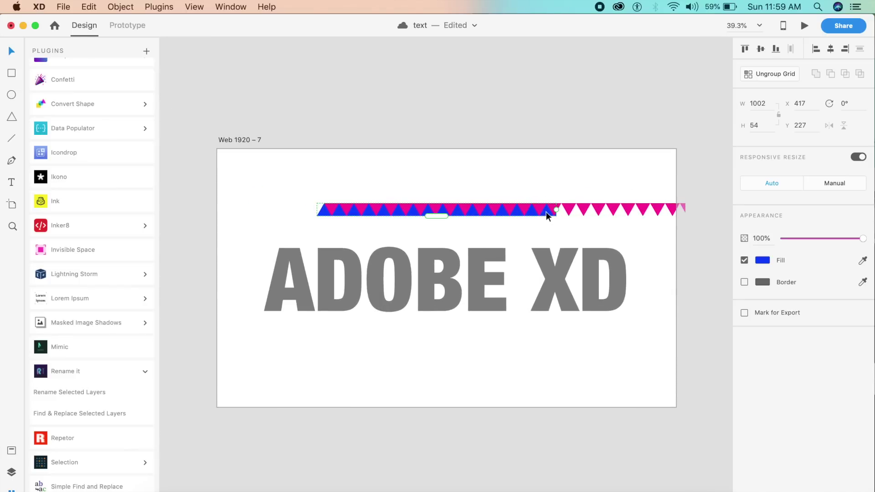
{"action": "left_click_drag", "start_coordinate": [556, 210], "coordinate": [689, 210]}
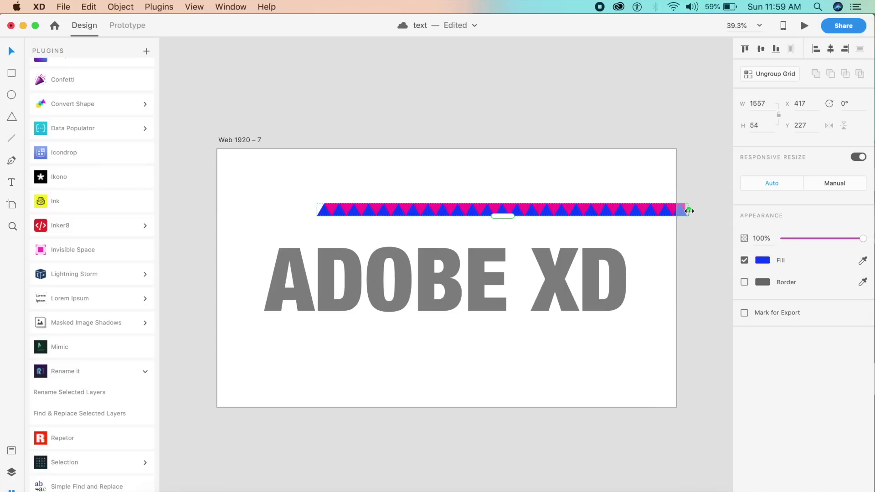
{"action": "left_click_drag", "start_coordinate": [503, 215], "coordinate": [477, 342]}
{"action": "left_click_drag", "start_coordinate": [476, 338], "coordinate": [472, 321]}
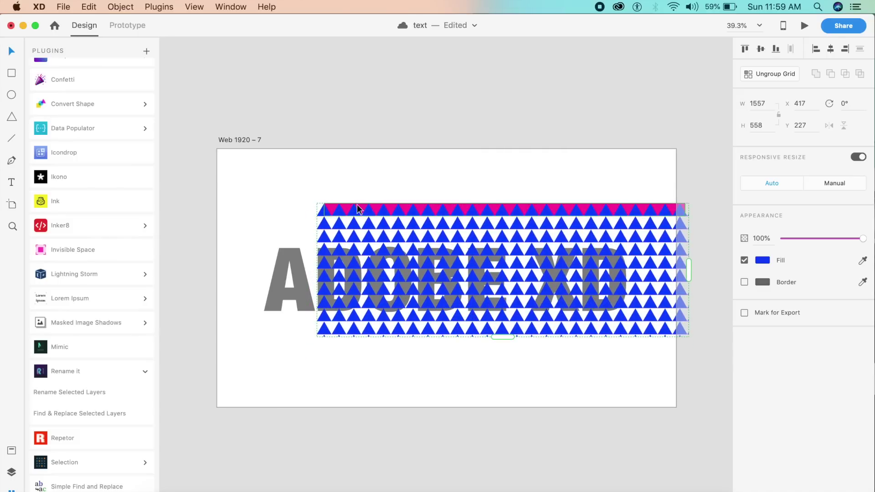
Step: Extend the pink repeat grid downward to a height of about 558 and tighten its rows to line up with the blue ones
{"action": "double_click", "coordinate": [345, 210]}
{"action": "left_click_drag", "start_coordinate": [504, 215], "coordinate": [499, 341]}
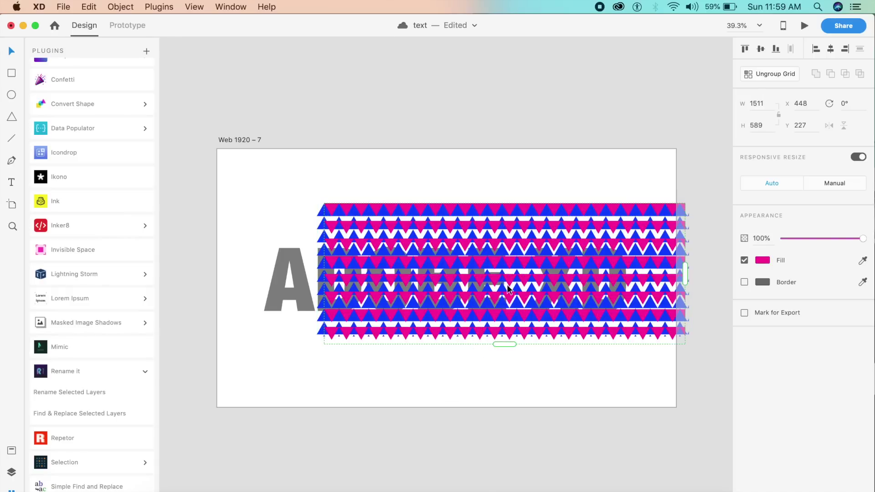
{"action": "left_click_drag", "start_coordinate": [503, 282], "coordinate": [496, 268]}
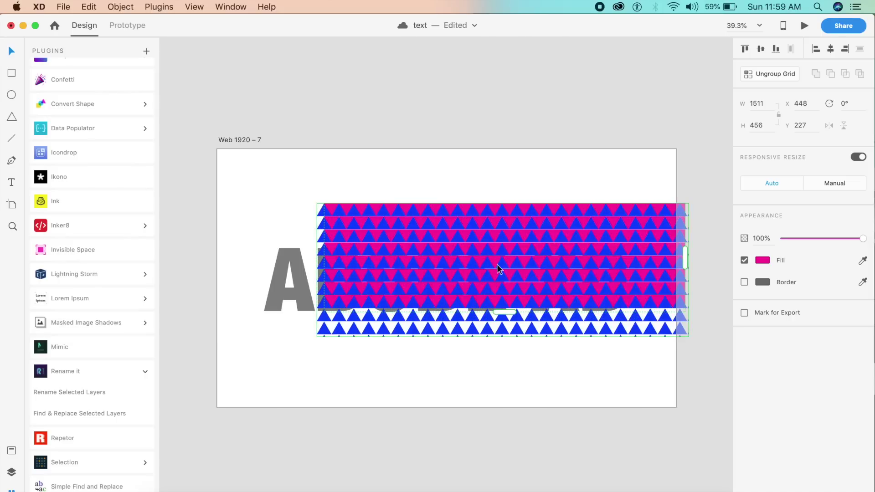
{"action": "left_click_drag", "start_coordinate": [511, 314], "coordinate": [506, 339]}
{"action": "left_click", "coordinate": [537, 362]}
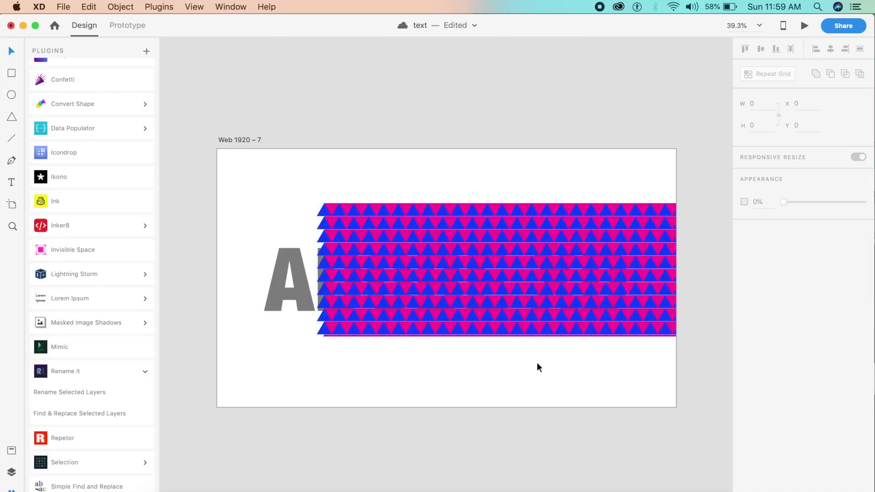
Step: Ungroup the blue repeat grid and combine its triangles into one regular group
{"action": "scroll", "coordinate": [537, 362], "scroll_direction": "up", "scroll_amount": 5}
{"action": "scroll", "coordinate": [537, 361], "scroll_direction": "up", "scroll_amount": 5}
{"action": "scroll", "coordinate": [536, 362], "scroll_direction": "left", "scroll_amount": 5}
{"action": "scroll", "coordinate": [536, 365], "scroll_direction": "down", "scroll_amount": 5}
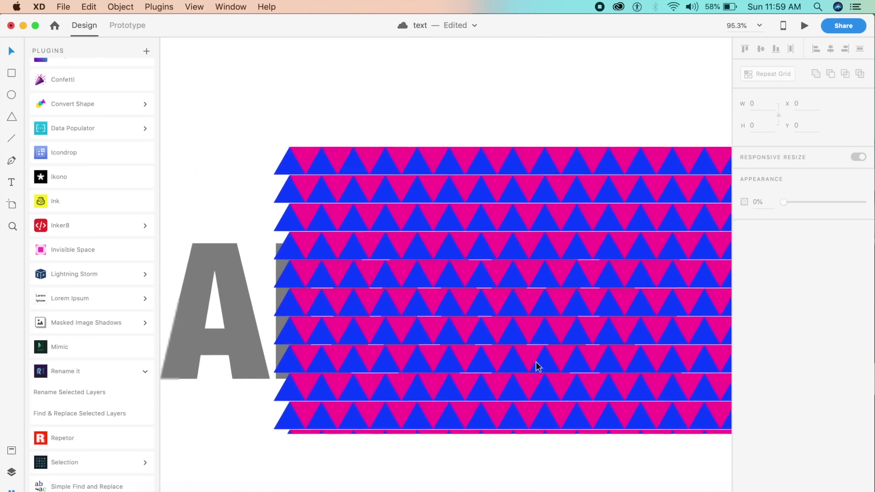
{"action": "left_click_drag", "start_coordinate": [359, 179], "coordinate": [495, 236]}
{"action": "left_click", "coordinate": [750, 75]}
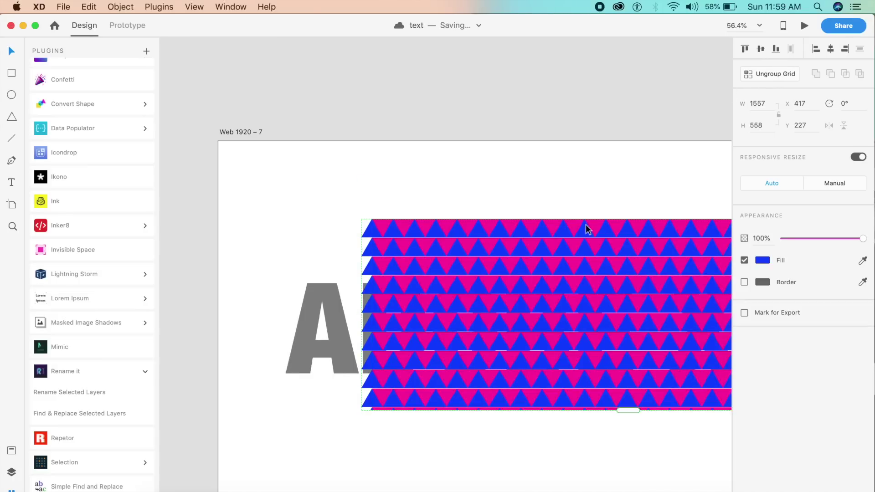
{"action": "left_click", "coordinate": [765, 73]}
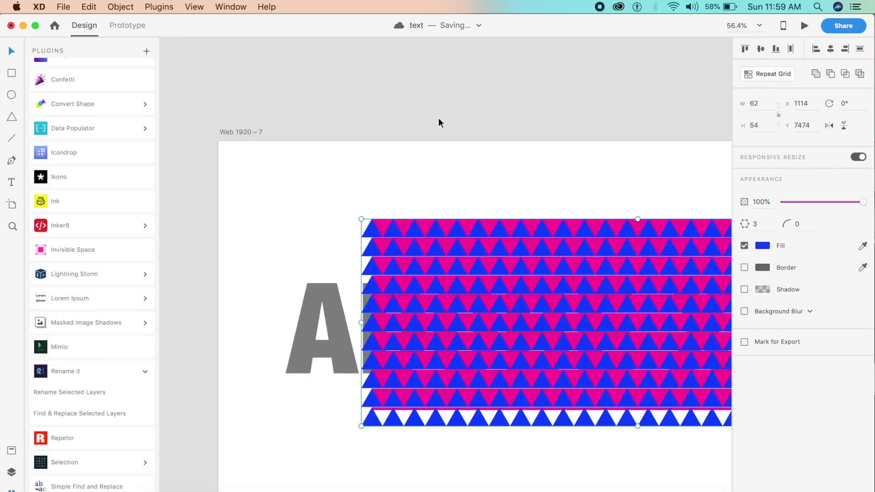
{"action": "key", "text": "Escape"}
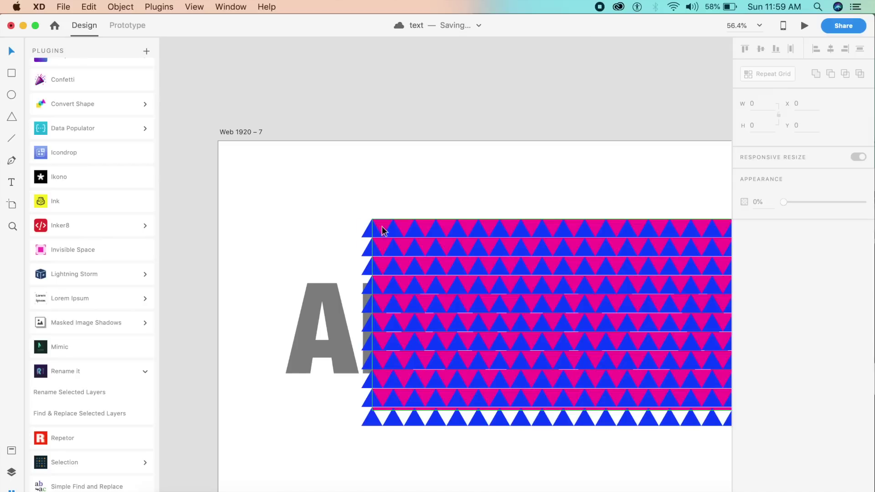
Step: Ungroup the pink repeat grid and combine its triangles into one regular group
{"action": "left_click", "coordinate": [385, 228]}
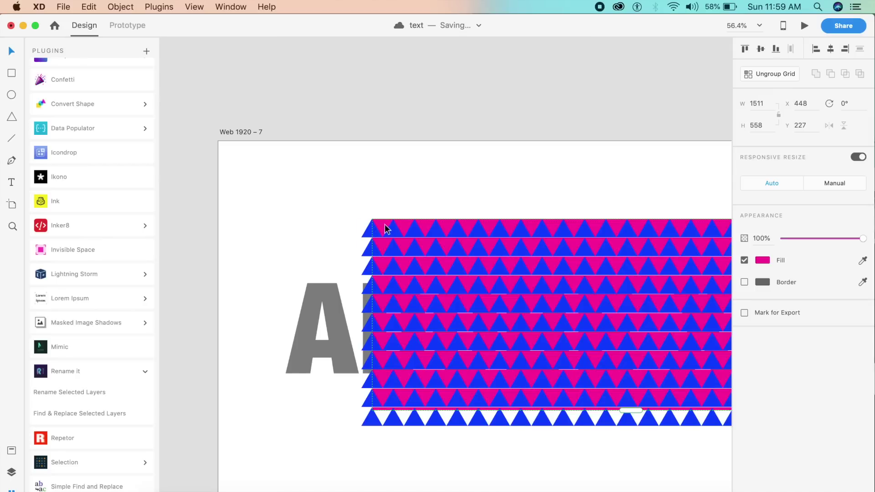
{"action": "left_click", "coordinate": [758, 76]}
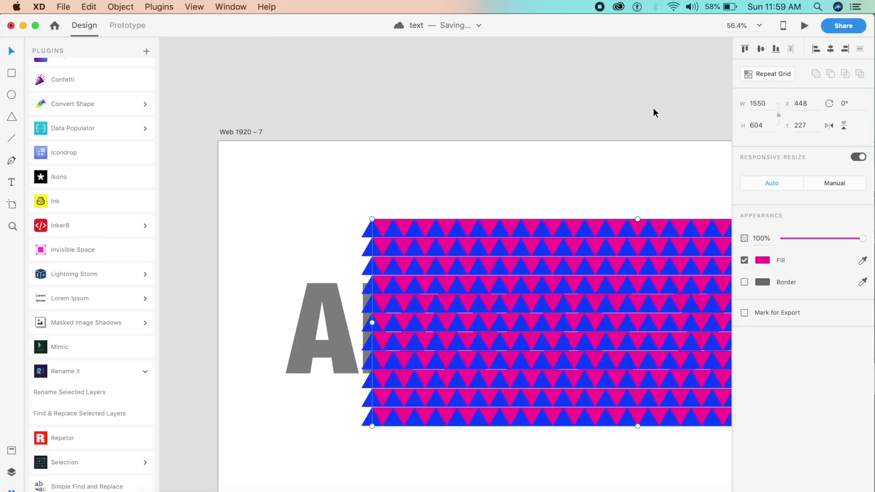
{"action": "key", "text": "Escape"}
Step: Move both triangle groups over the ADOBE XD lettering to about X 174, Y 223 and send them behind it
{"action": "scroll", "coordinate": [553, 197], "scroll_direction": "right", "scroll_amount": 3}
{"action": "scroll", "coordinate": [553, 197], "scroll_direction": "down", "scroll_amount": 1}
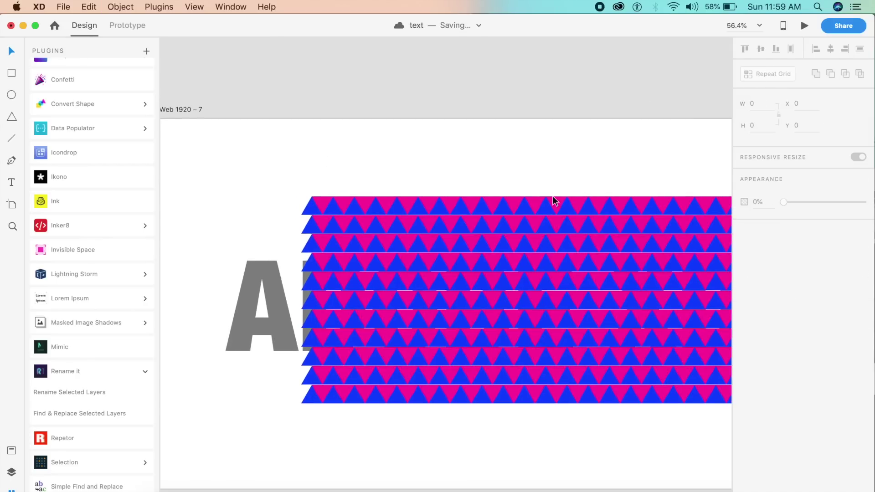
{"action": "left_click_drag", "start_coordinate": [632, 425], "coordinate": [498, 396]}
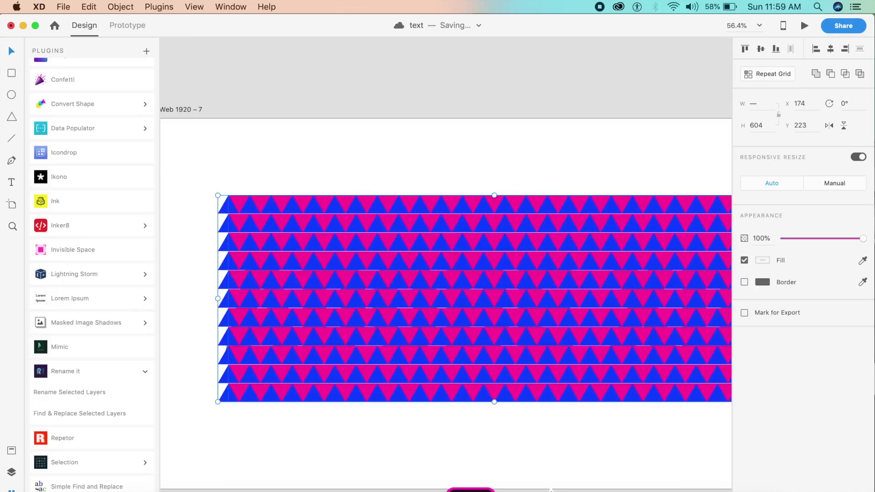
{"action": "scroll", "coordinate": [606, 308], "scroll_direction": "down", "scroll_amount": 5}
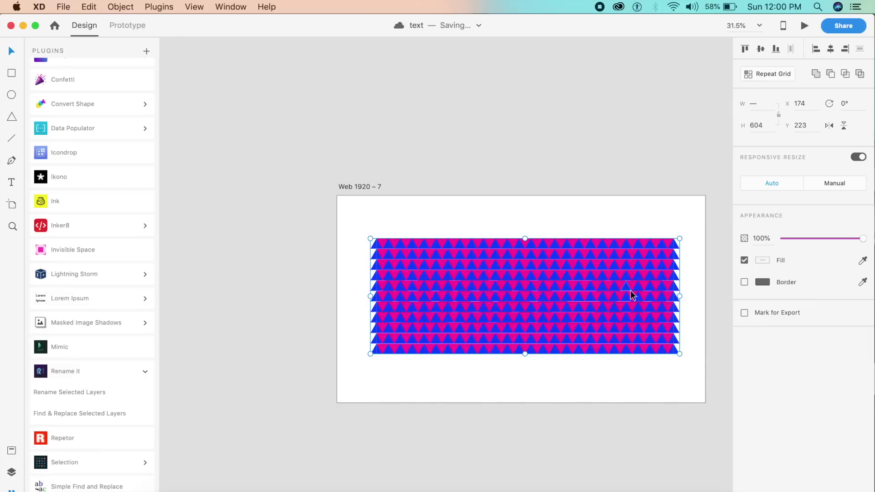
{"action": "key", "text": "super+shift+bracketleft"}
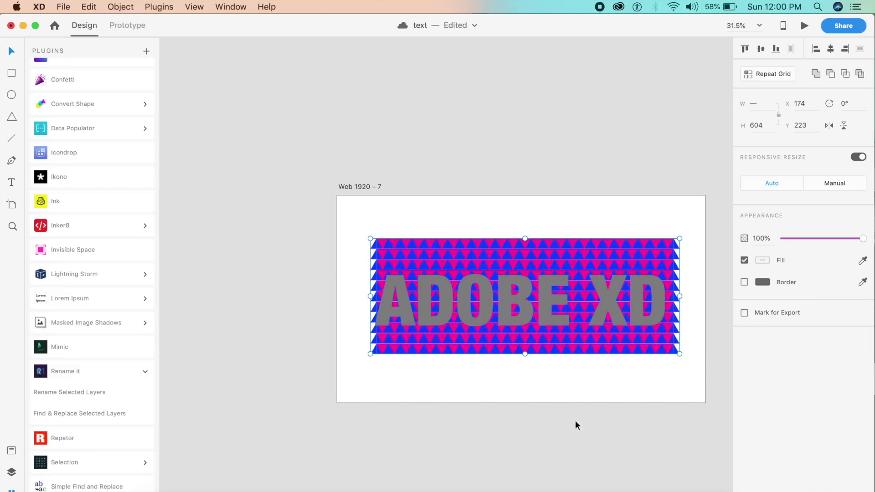
Step: Select the lettering path with both triangle groups and mask the pattern with the shape of the lettering
{"action": "left_click", "coordinate": [11, 472]}
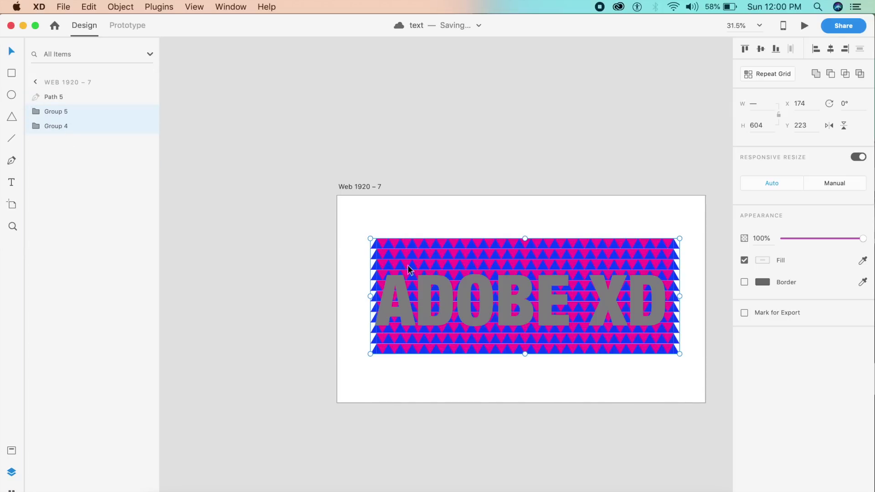
{"action": "left_click_drag", "start_coordinate": [560, 385], "coordinate": [469, 293]}
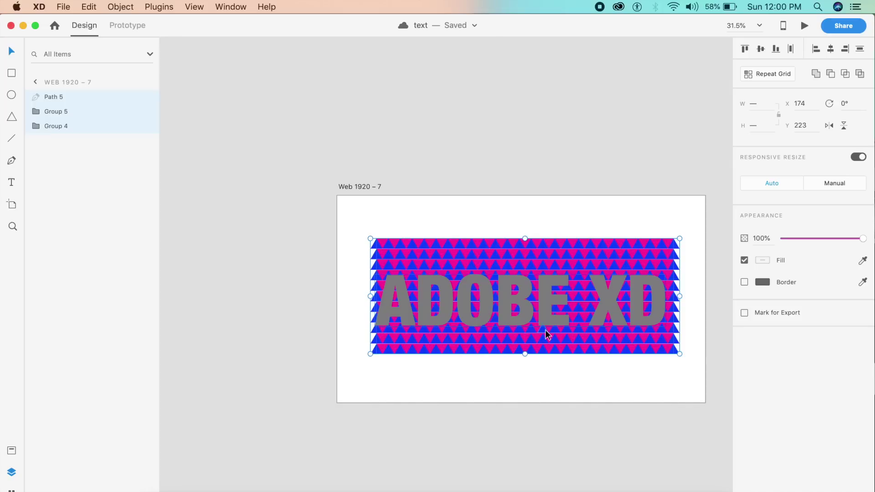
{"action": "key", "text": "super+shift+m"}
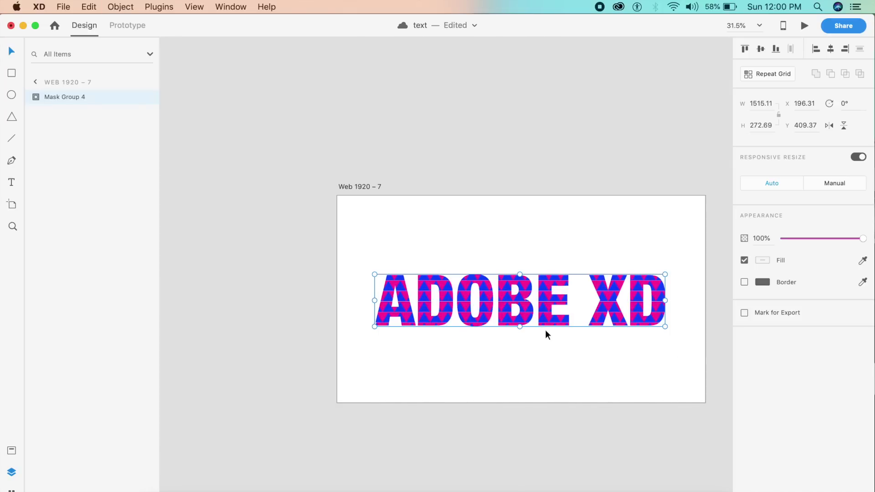
{"action": "scroll", "coordinate": [545, 329], "scroll_direction": "up", "scroll_amount": 3}
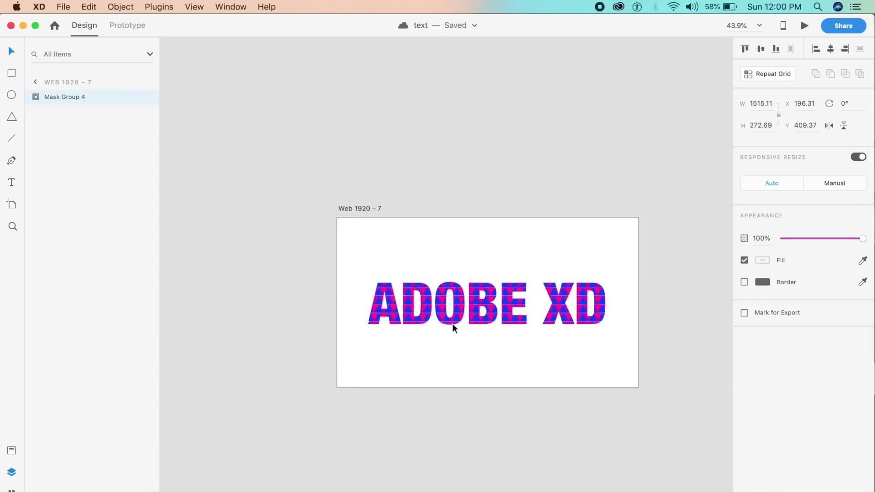
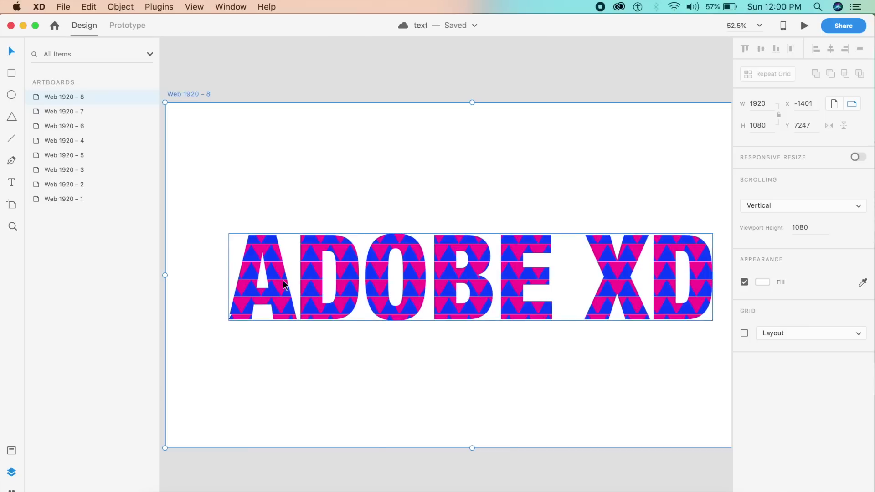
Step: On artboard Web 1920 – 8, set the opacity of the pink triangle group inside the masked lettering to 30%
{"action": "left_click", "coordinate": [283, 288]}
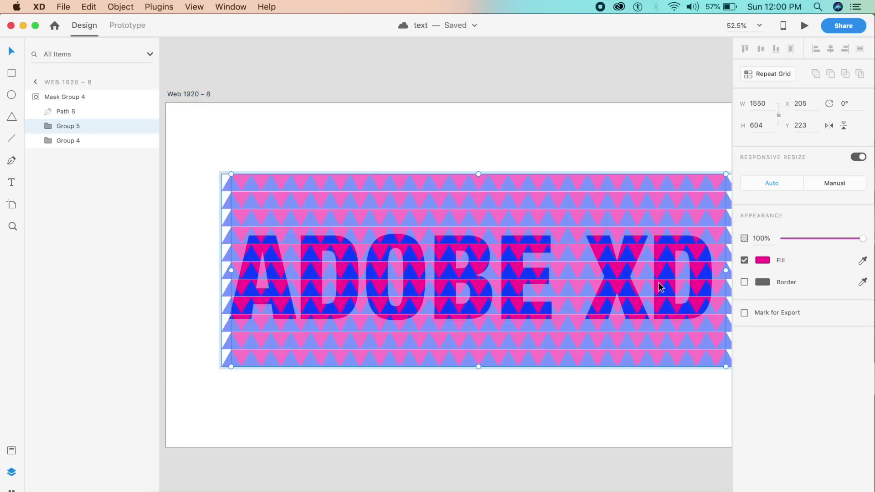
{"action": "left_click", "coordinate": [771, 241]}
{"action": "type", "text": "45"}
{"action": "key", "text": "Return"}
{"action": "left_click", "coordinate": [765, 237]}
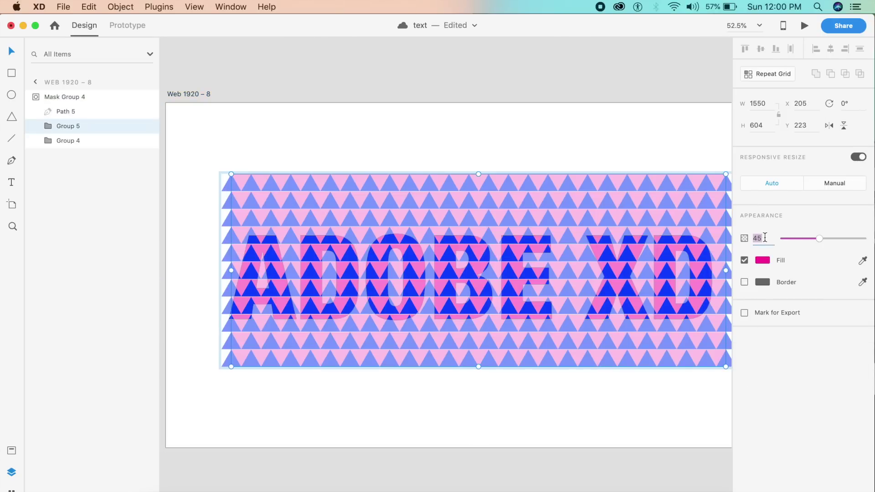
{"action": "type", "text": "100"}
{"action": "key", "text": "Return"}
{"action": "left_click", "coordinate": [581, 124]}
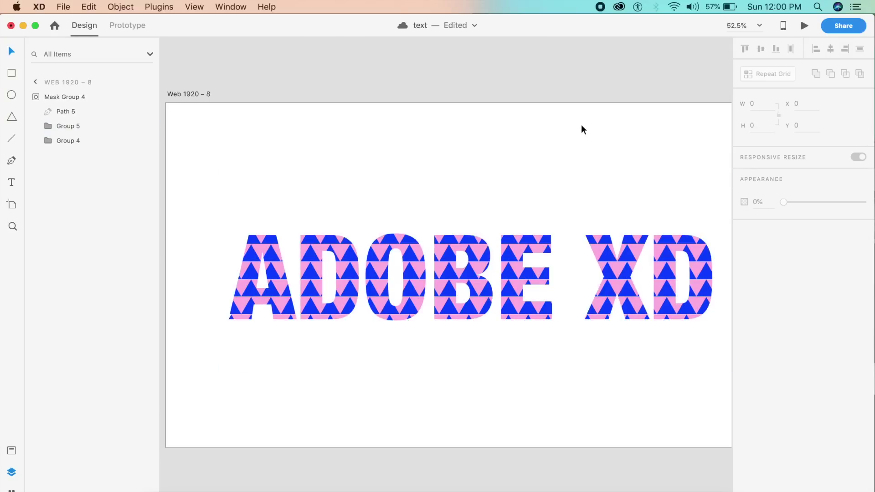
Step: On artboard Web 1920 – 8, select both triangle groups inside the masked lettering and move them down to Y 413
{"action": "double_click", "coordinate": [615, 271]}
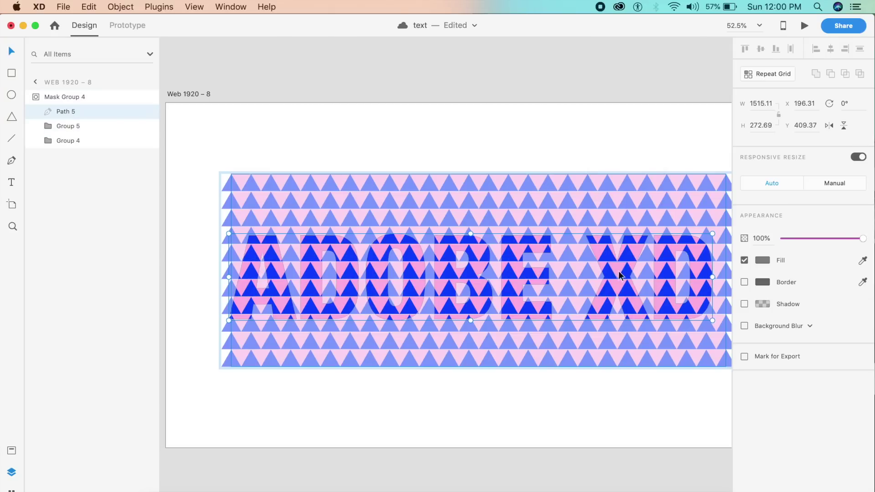
{"action": "left_click", "coordinate": [620, 274]}
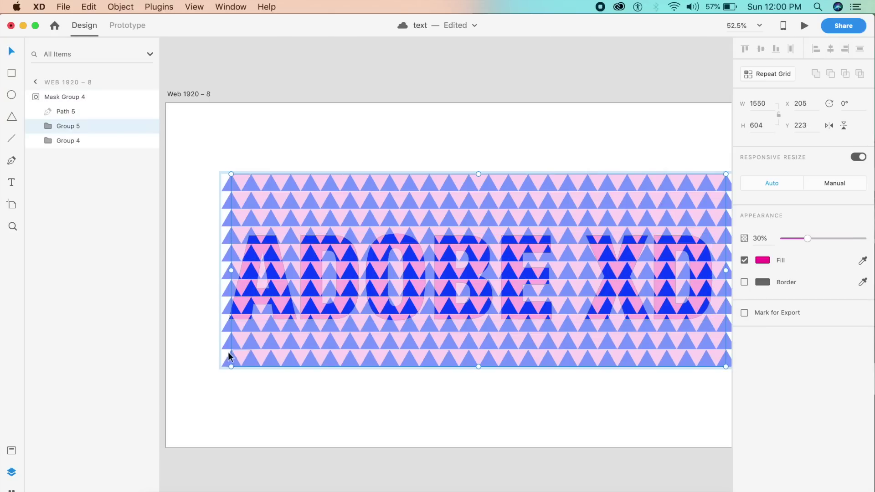
{"action": "right_click", "coordinate": [229, 359]}
{"action": "left_click", "coordinate": [222, 360]}
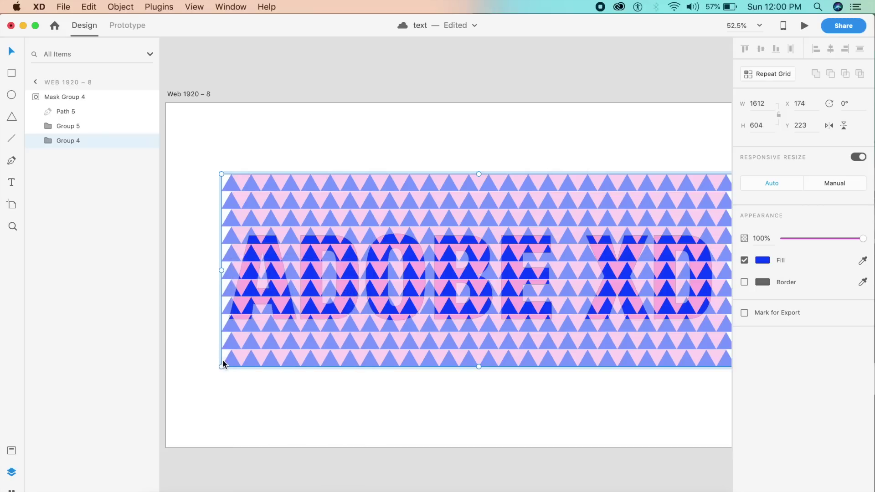
{"action": "left_click", "coordinate": [231, 359]}
{"action": "double_click", "coordinate": [280, 305]}
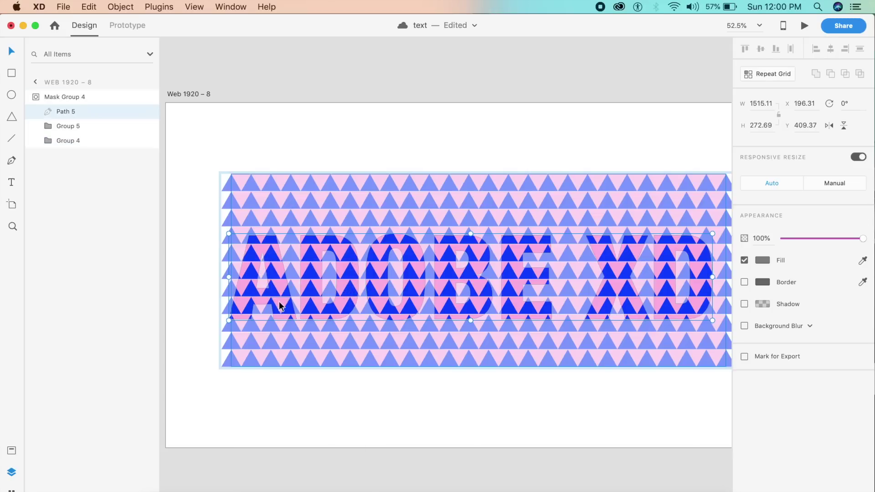
{"action": "left_click", "coordinate": [242, 301]}
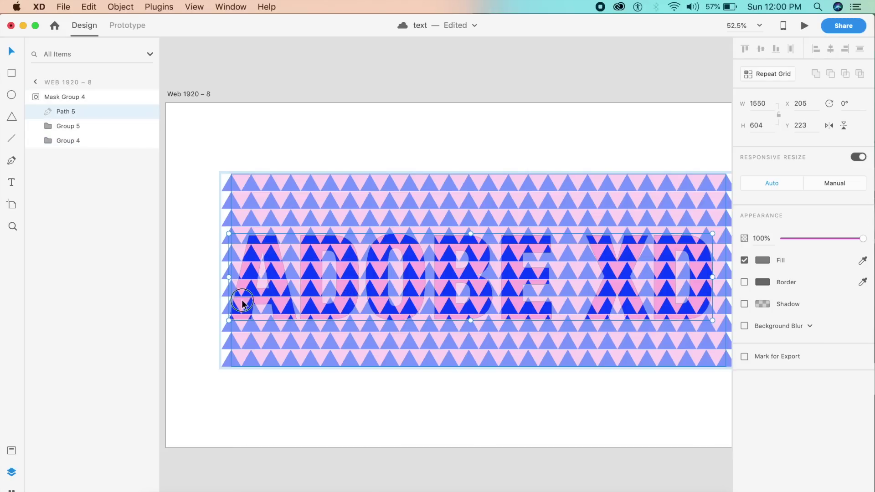
{"action": "left_click", "coordinate": [249, 274], "text": "shift"}
{"action": "key", "text": "shift+Down"}
{"action": "key", "text": "shift+Down"}
{"action": "key", "text": "shift+Down"}
{"action": "key", "text": "shift+Down"}
{"action": "key", "text": "shift+Down"}
{"action": "key", "text": "shift+Down"}
{"action": "key", "text": "shift+Down"}
{"action": "key", "text": "shift+Down"}
{"action": "key", "text": "shift+Down"}
{"action": "key", "text": "shift+Down"}
{"action": "key", "text": "shift+Down"}
{"action": "key", "text": "shift+Down"}
{"action": "key", "text": "shift+Down"}
{"action": "key", "text": "shift+Down"}
{"action": "key", "text": "shift+Down"}
{"action": "key", "text": "shift+Down"}
{"action": "key", "text": "shift+Down"}
{"action": "key", "text": "shift+Down"}
{"action": "key", "text": "shift+Down"}
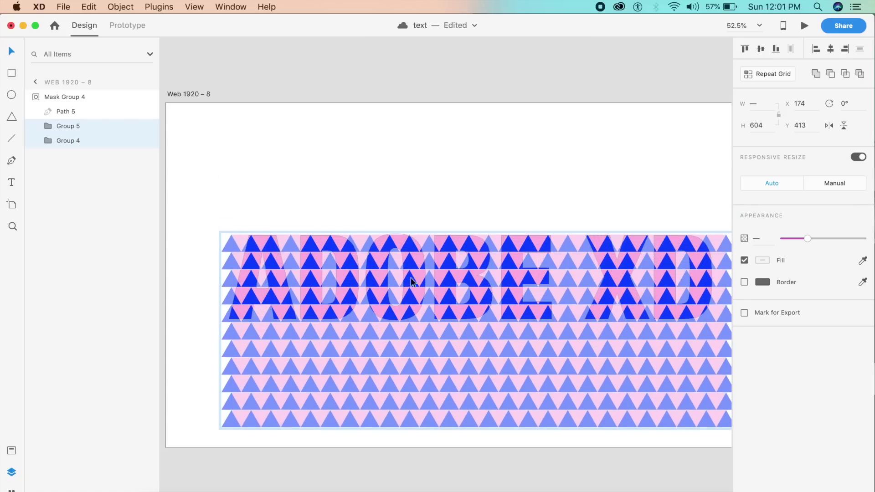
Step: Shift both selected triangle groups sideways to X 104 and leave the mask editing
{"action": "key", "text": "shift+Left"}
{"action": "key", "text": "shift+Left"}
{"action": "key", "text": "shift+Left"}
{"action": "key", "text": "shift+Left"}
{"action": "key", "text": "shift+Left"}
{"action": "key", "text": "shift+Left"}
{"action": "key", "text": "shift+Left"}
{"action": "key", "text": "shift+Left"}
{"action": "key", "text": "shift+Right"}
{"action": "key", "text": "shift+Right"}
{"action": "key", "text": "shift+Left"}
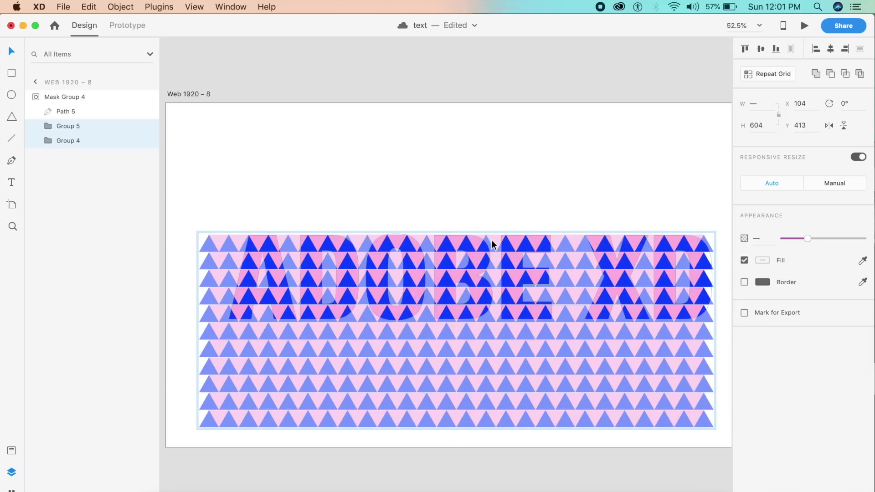
{"action": "key", "text": "Escape"}
Step: On artboard Web 1920 – 7, move both triangle groups inside the masked lettering to about X 214, Y 73
{"action": "scroll", "coordinate": [499, 151], "scroll_direction": "down", "scroll_amount": 5}
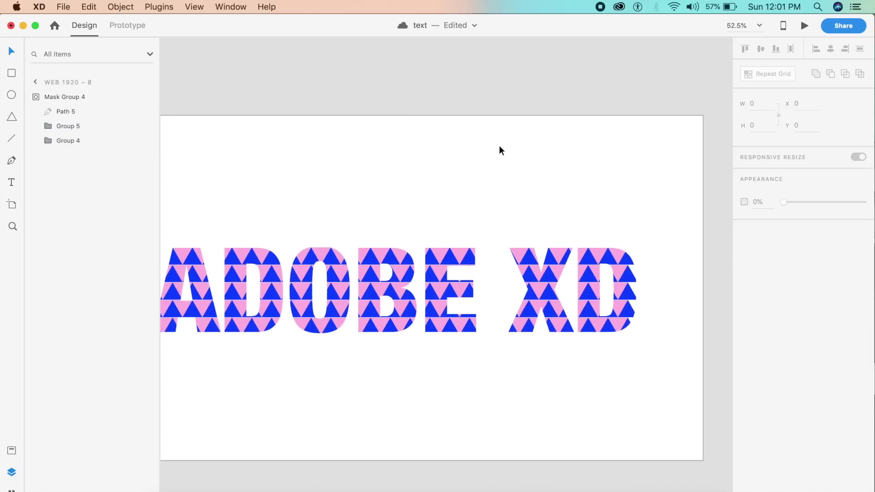
{"action": "scroll", "coordinate": [499, 152], "scroll_direction": "right", "scroll_amount": 3}
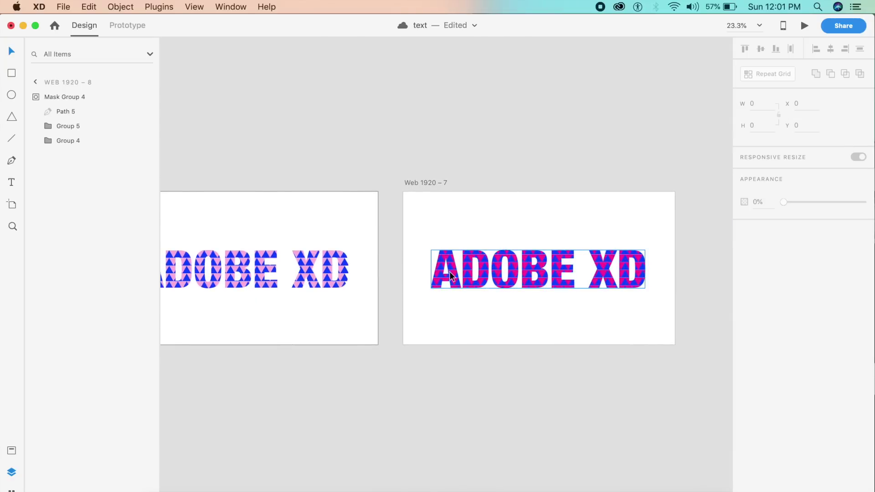
{"action": "double_click", "coordinate": [450, 273]}
{"action": "scroll", "coordinate": [460, 220], "scroll_direction": "up", "scroll_amount": 5}
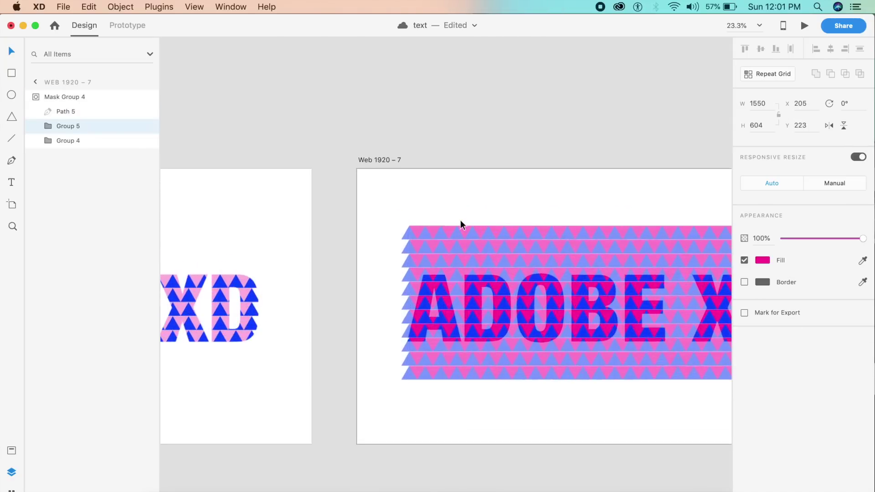
{"action": "left_click", "coordinate": [370, 349], "text": "shift"}
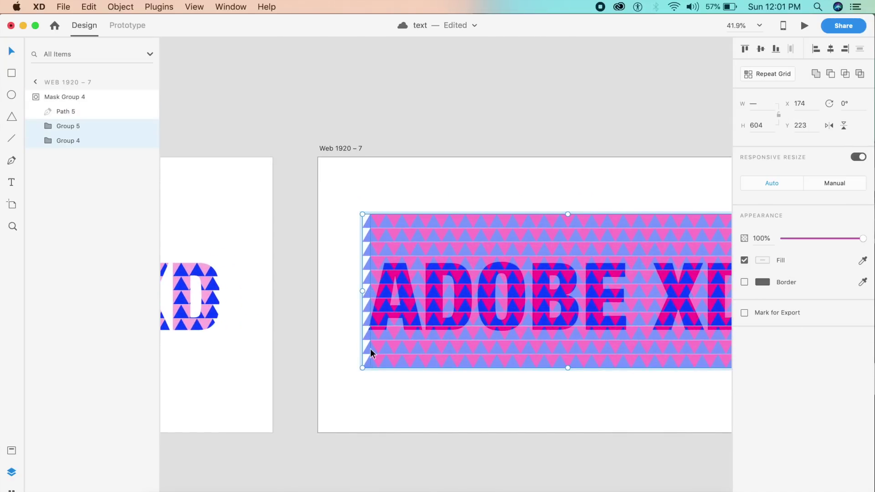
{"action": "key", "text": "shift+Up"}
{"action": "key", "text": "shift+Up"}
{"action": "key", "text": "shift+Up"}
{"action": "key", "text": "shift+Up"}
{"action": "key", "text": "shift+Up"}
{"action": "key", "text": "shift+Up"}
{"action": "key", "text": "shift+Up"}
{"action": "key", "text": "shift+Up"}
{"action": "key", "text": "shift+Up"}
{"action": "key", "text": "shift+Up"}
{"action": "key", "text": "shift+Up"}
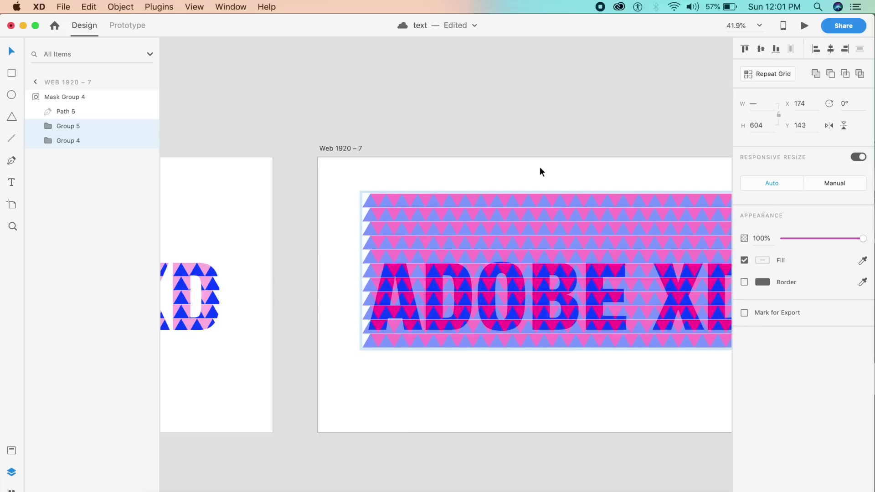
{"action": "key", "text": "shift+Up"}
{"action": "key", "text": "shift+Up"}
{"action": "key", "text": "shift+Right"}
{"action": "key", "text": "shift+Right"}
{"action": "key", "text": "shift+Right"}
{"action": "key", "text": "shift+Right"}
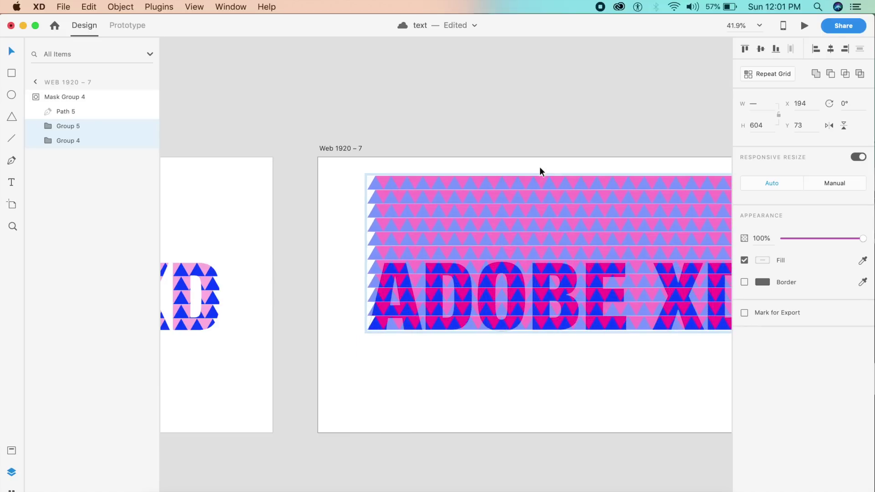
{"action": "left_click", "coordinate": [333, 308]}
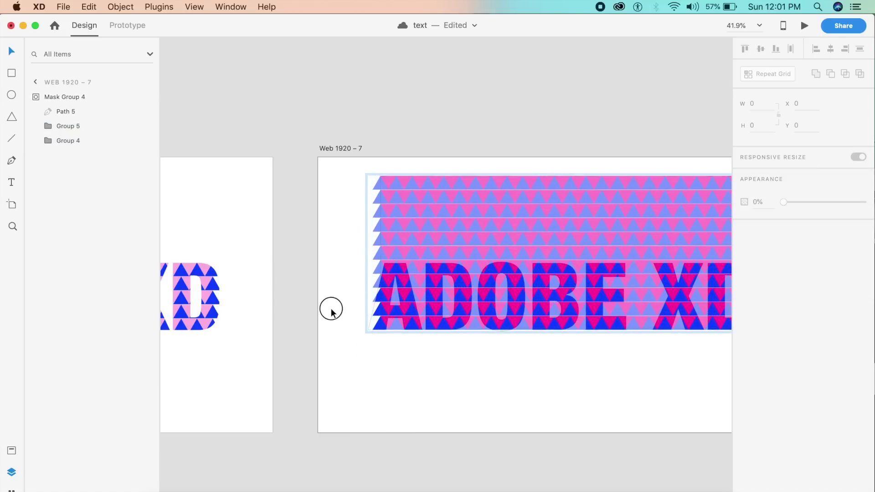
Step: Switch to prototyping and link the masked lettering on Web 1920 – 8 to artboard Web 1920 – 7
{"action": "scroll", "coordinate": [335, 308], "scroll_direction": "left", "scroll_amount": 10}
{"action": "scroll", "coordinate": [335, 308], "scroll_direction": "down", "scroll_amount": 3}
{"action": "scroll", "coordinate": [334, 308], "scroll_direction": "left", "scroll_amount": 3}
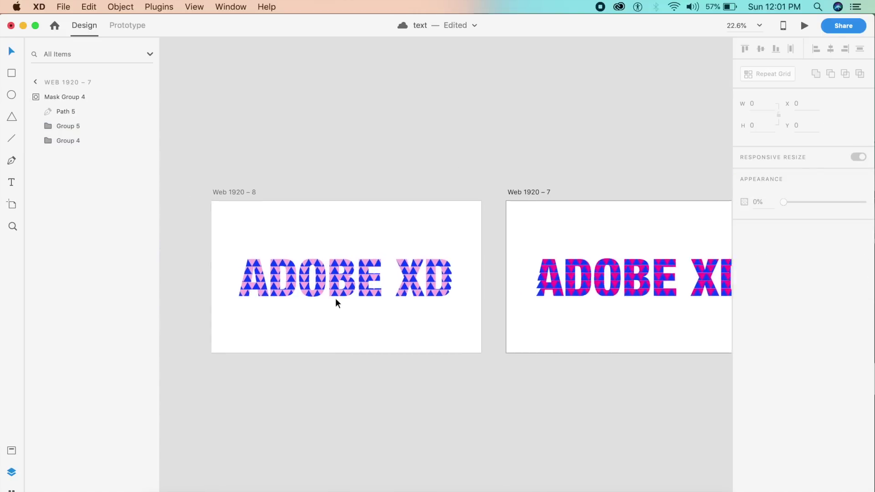
{"action": "scroll", "coordinate": [335, 299], "scroll_direction": "up", "scroll_amount": 6}
{"action": "left_click", "coordinate": [137, 26]}
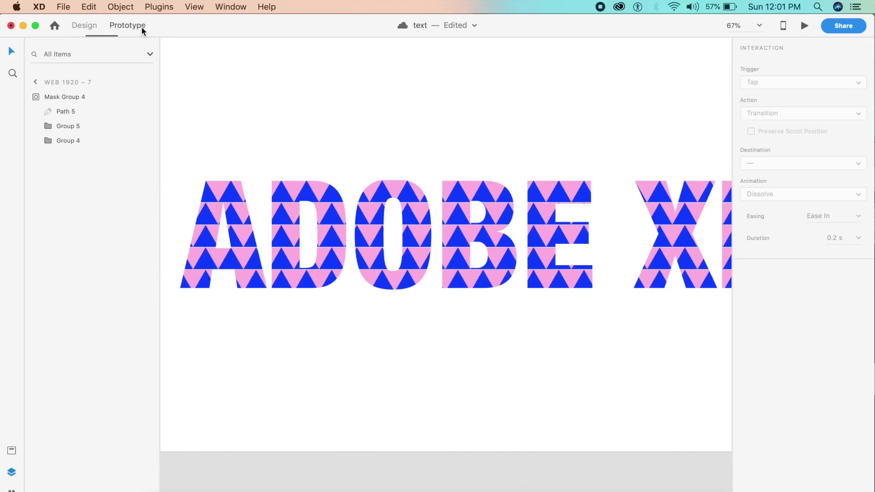
{"action": "scroll", "coordinate": [393, 140], "scroll_direction": "down", "scroll_amount": 3}
{"action": "scroll", "coordinate": [393, 146], "scroll_direction": "down", "scroll_amount": 3}
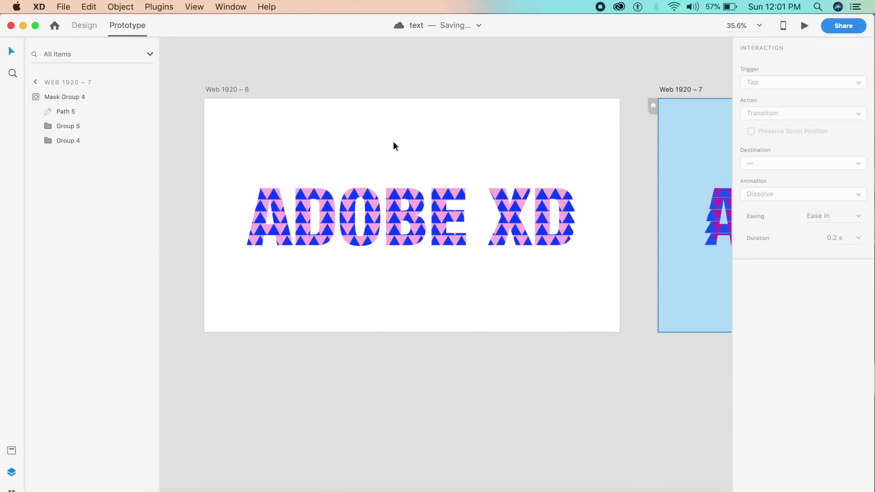
{"action": "left_click", "coordinate": [503, 220]}
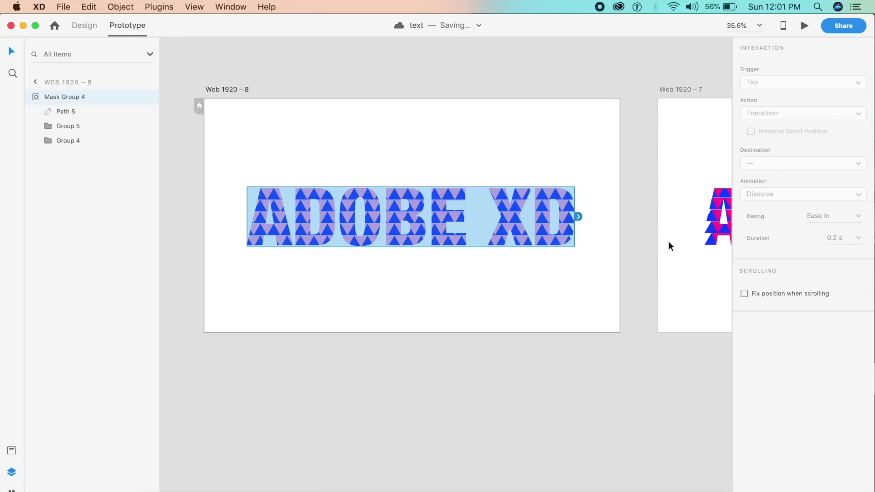
{"action": "left_click_drag", "start_coordinate": [578, 216], "coordinate": [688, 217]}
Step: Configure the link with a Tap trigger, Auto-Animate action, Ease In-Out easing and a duration of 3 s
{"action": "left_click", "coordinate": [821, 82]}
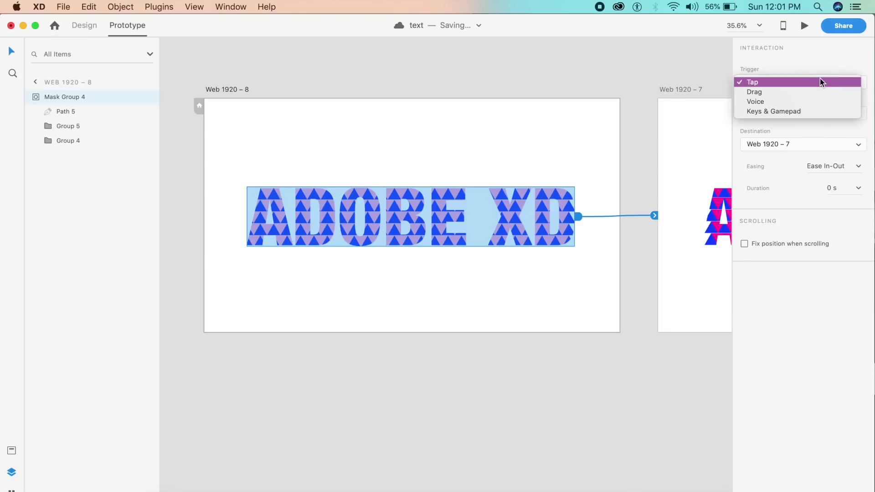
{"action": "left_click", "coordinate": [821, 82]}
{"action": "left_click", "coordinate": [787, 114]}
{"action": "left_click", "coordinate": [775, 114]}
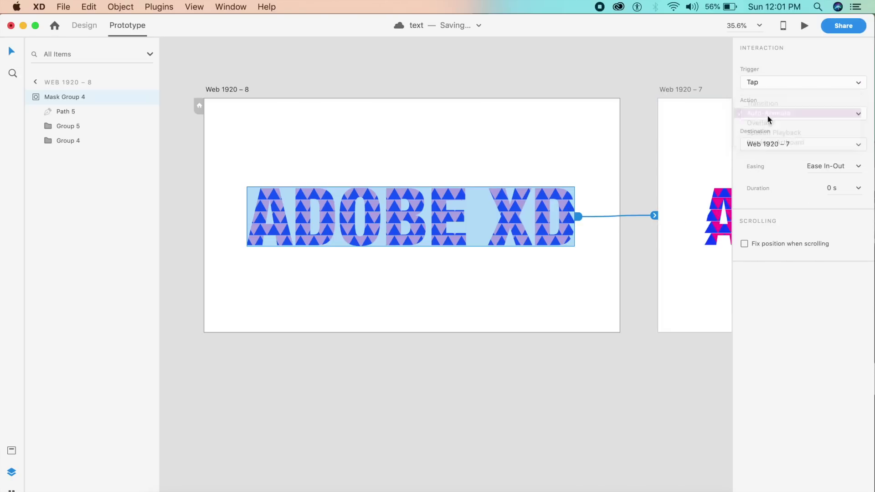
{"action": "left_click", "coordinate": [859, 167]}
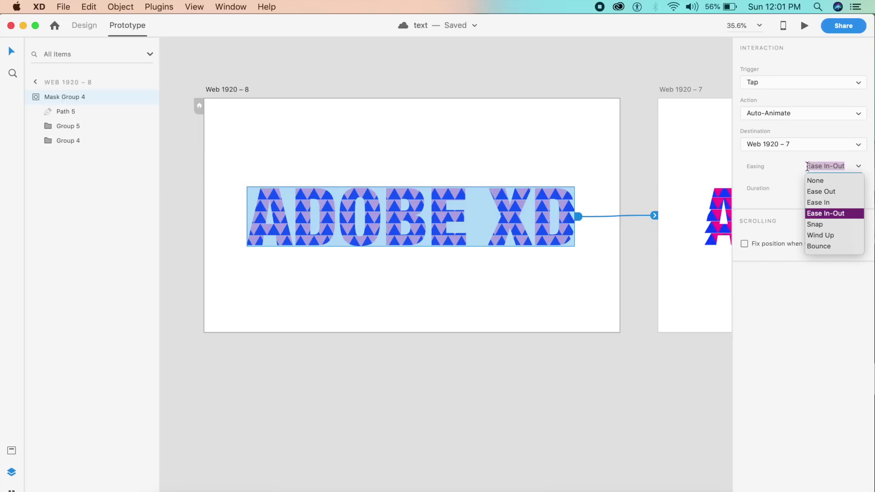
{"action": "left_click", "coordinate": [773, 178]}
{"action": "left_click", "coordinate": [843, 190]}
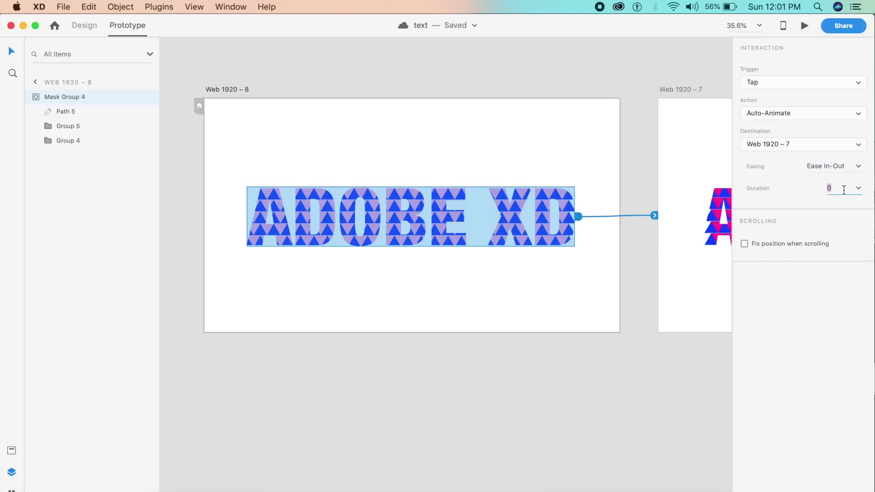
{"action": "type", "text": "3"}
{"action": "key", "text": "Return"}
Step: Preview the prototype, play the lettering animation once and close the preview
{"action": "left_click", "coordinate": [804, 26]}
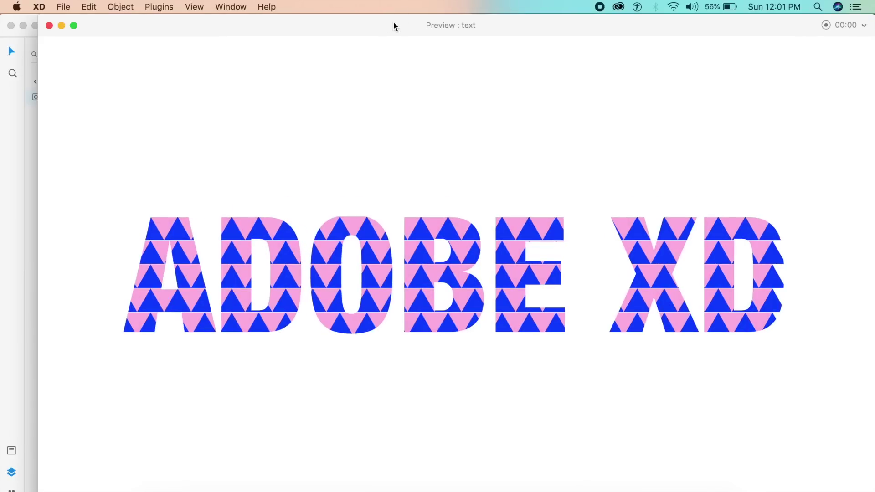
{"action": "left_click", "coordinate": [435, 226]}
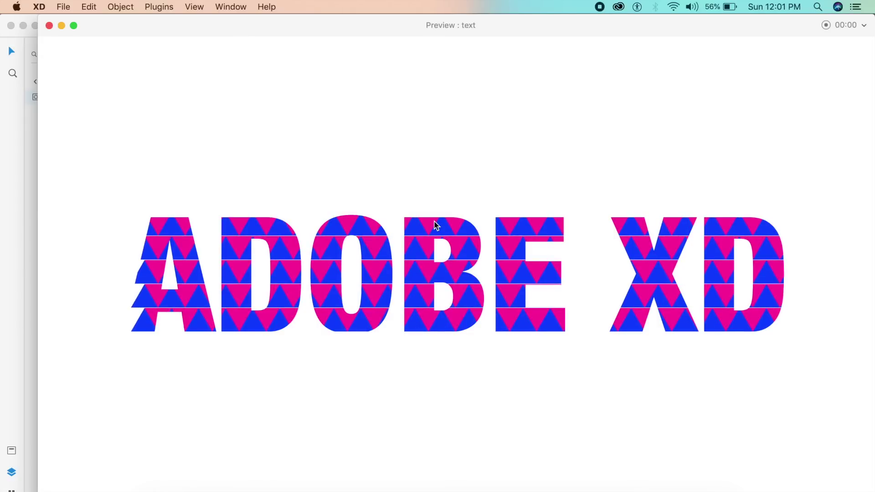
{"action": "left_click", "coordinate": [49, 26]}
Step: Return to designing and move only the blue triangle group inside the lettering on Web 1920 – 7 to X 214, Y 13
{"action": "scroll", "coordinate": [529, 250], "scroll_direction": "right", "scroll_amount": 3}
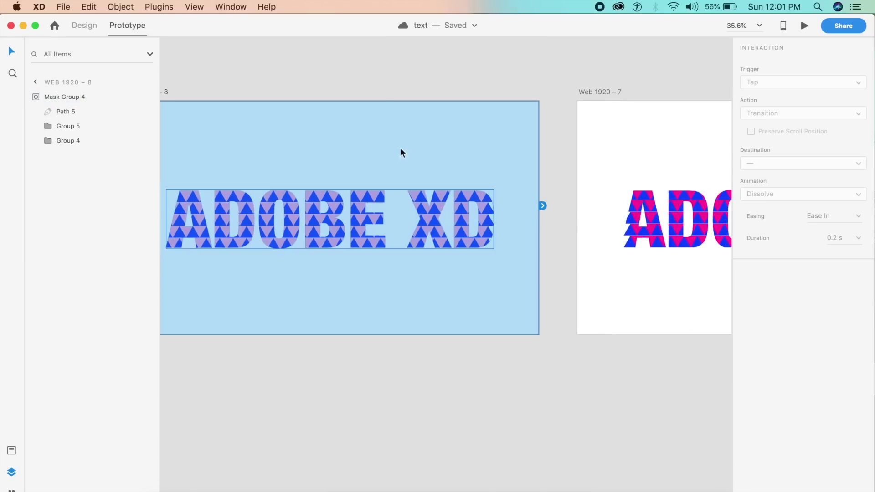
{"action": "left_click", "coordinate": [91, 25]}
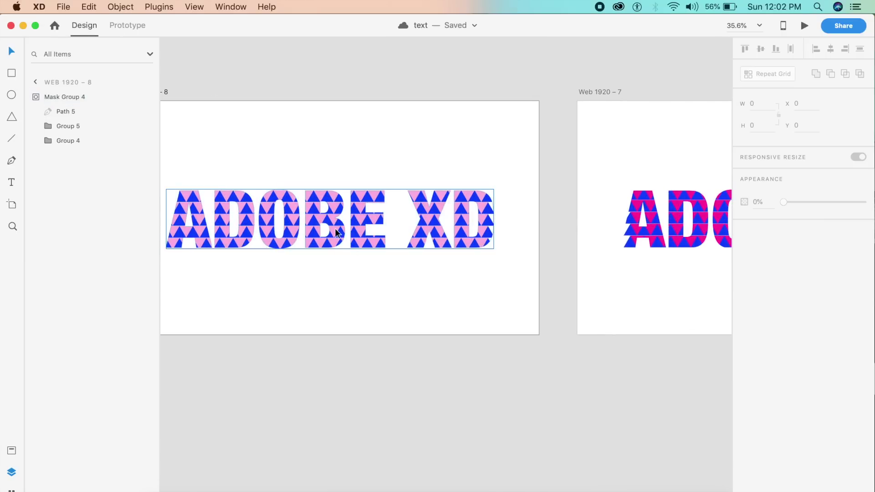
{"action": "scroll", "coordinate": [654, 264], "scroll_direction": "right", "scroll_amount": 10}
{"action": "left_click", "coordinate": [501, 269]}
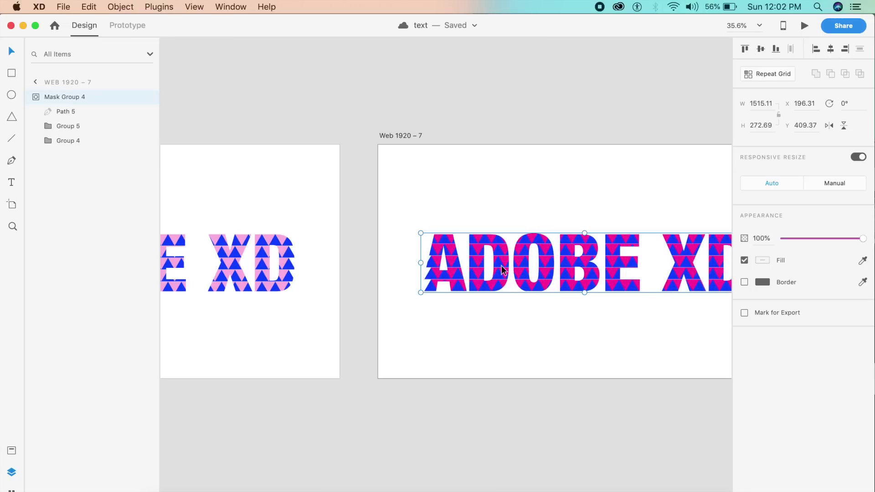
{"action": "key", "text": "shift+Up"}
{"action": "key", "text": "shift+Up"}
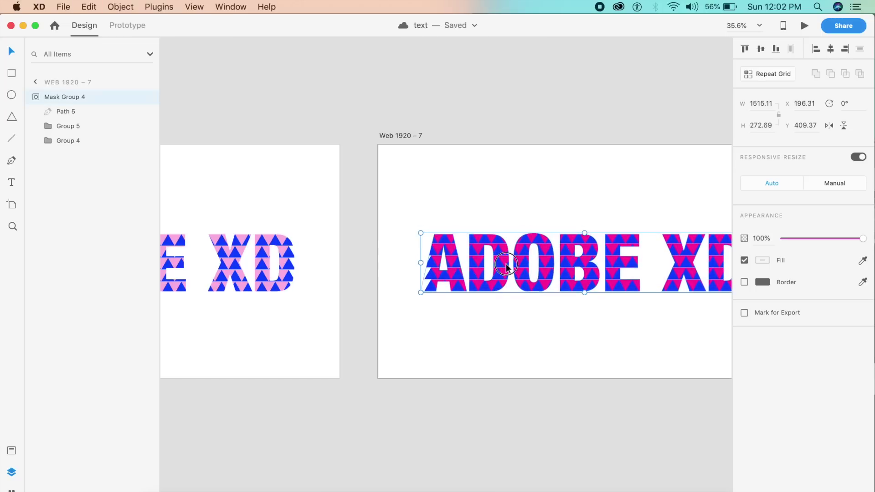
{"action": "double_click", "coordinate": [506, 263]}
{"action": "scroll", "coordinate": [505, 264], "scroll_direction": "up", "scroll_amount": 5}
{"action": "left_click", "coordinate": [422, 233]}
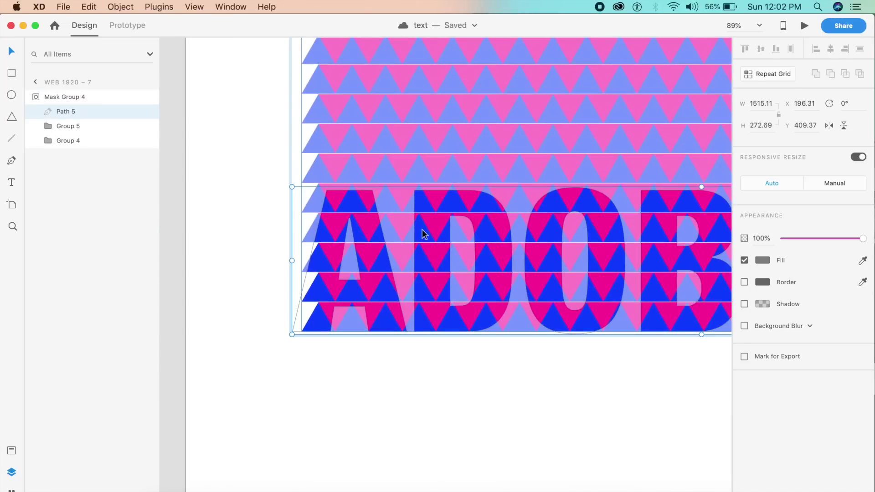
{"action": "key", "text": "shift+Up"}
{"action": "key", "text": "shift+Up"}
{"action": "key", "text": "shift+Right"}
{"action": "key", "text": "shift+Right"}
{"action": "key", "text": "shift+Right"}
{"action": "key", "text": "shift+Right"}
{"action": "key", "text": "shift+Right"}
{"action": "key", "text": "shift+Right"}
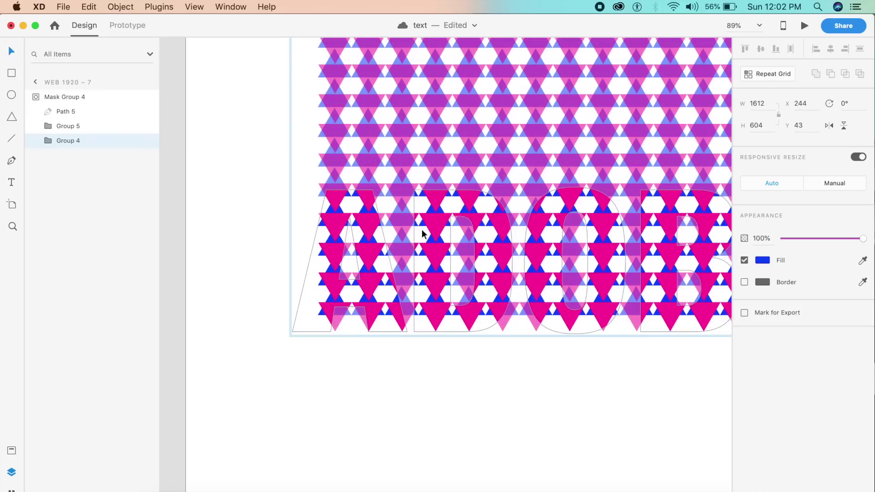
{"action": "key", "text": "shift+Right"}
{"action": "key", "text": "shift+Up"}
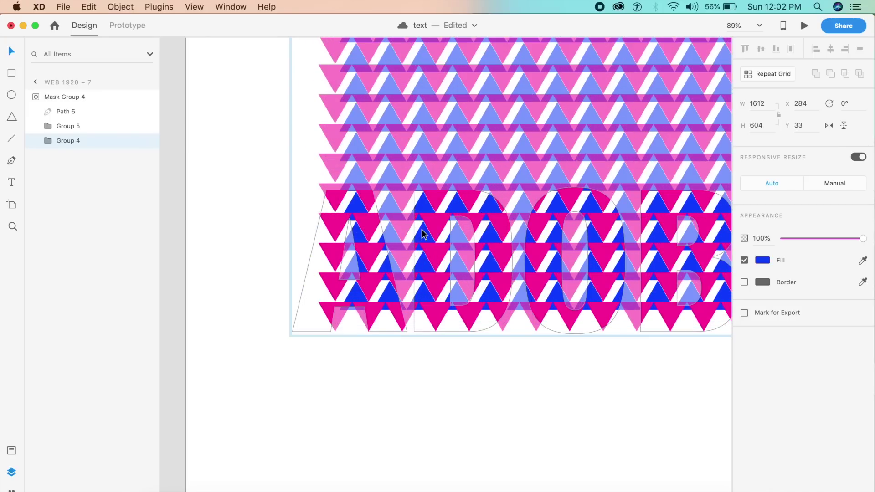
{"action": "key", "text": "shift+Left"}
{"action": "key", "text": "shift+Left"}
{"action": "key", "text": "shift+Left"}
{"action": "key", "text": "shift+Left"}
{"action": "key", "text": "shift+Left"}
{"action": "key", "text": "shift+Left"}
{"action": "key", "text": "shift+Up"}
{"action": "key", "text": "shift+Left"}
{"action": "key", "text": "shift+Up"}
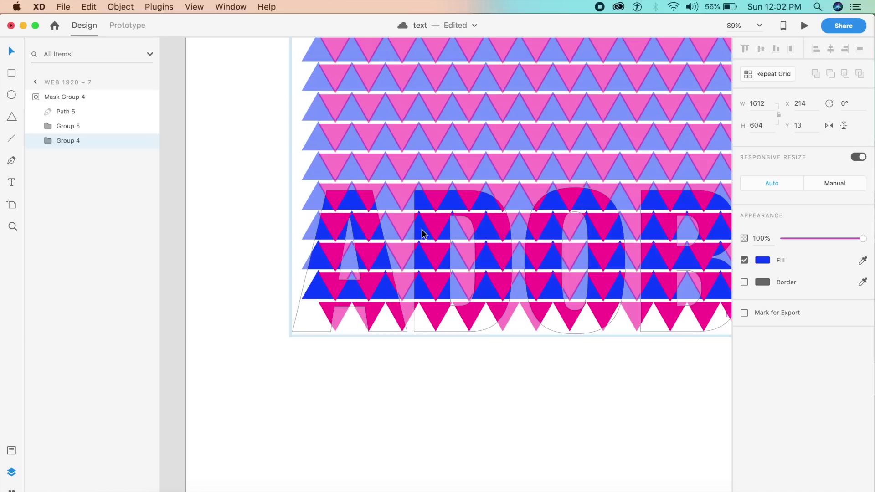
{"action": "left_click", "coordinate": [222, 295]}
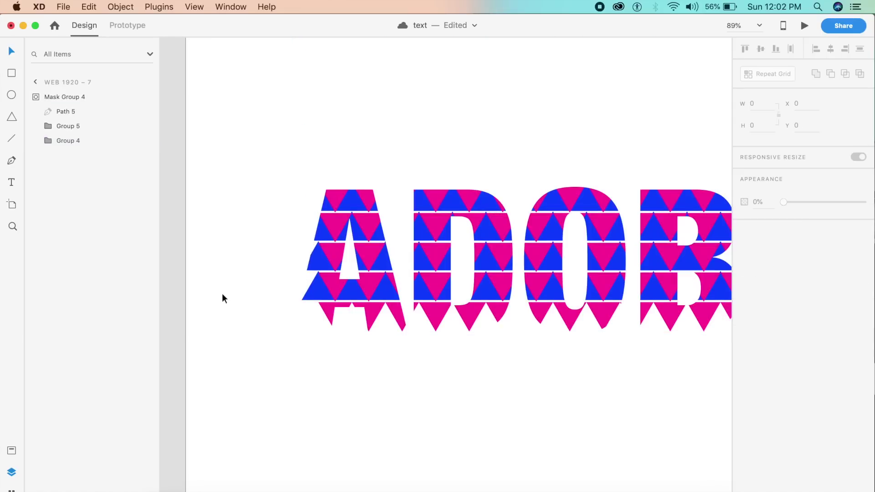
Step: Select the masked lettering on Web 1920 – 8 and preview its animation with the adjusted pattern
{"action": "key", "text": "super+0"}
{"action": "scroll", "coordinate": [274, 282], "scroll_direction": "left", "scroll_amount": 10}
{"action": "left_click", "coordinate": [296, 278]}
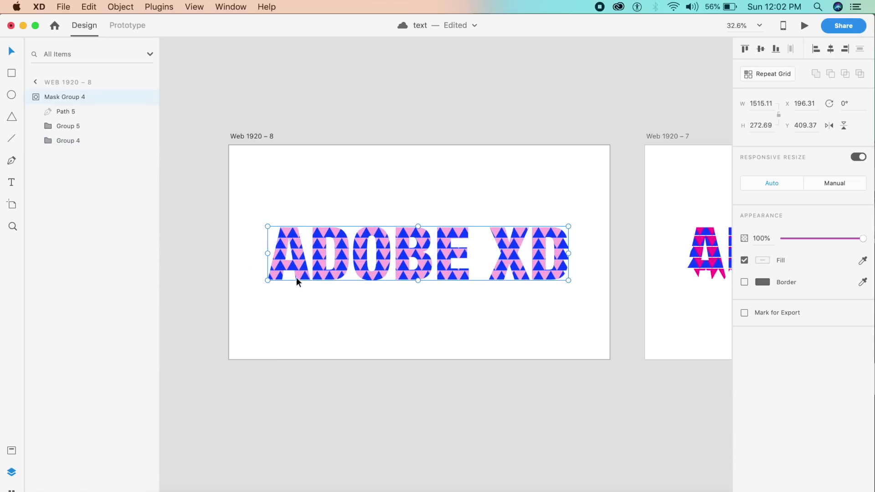
{"action": "left_click", "coordinate": [805, 25]}
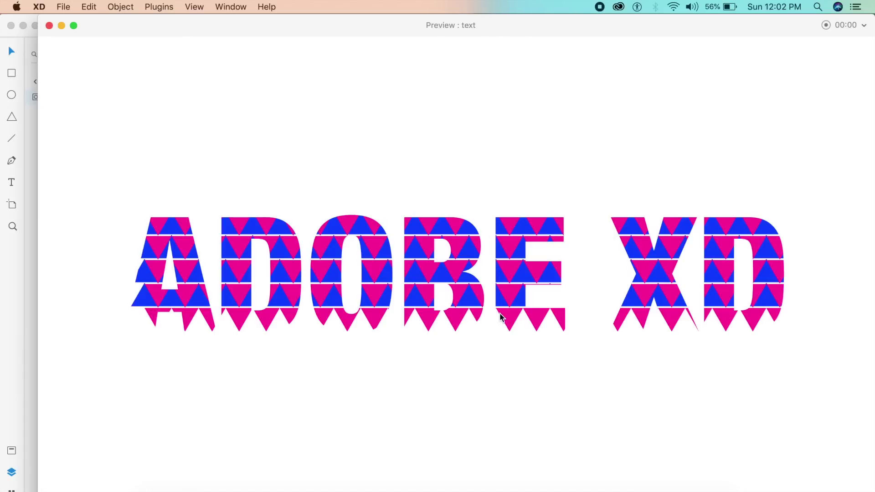
Step: Close the preview, check the lettering's link settings in prototype mode and return to designing
{"action": "left_click", "coordinate": [49, 25]}
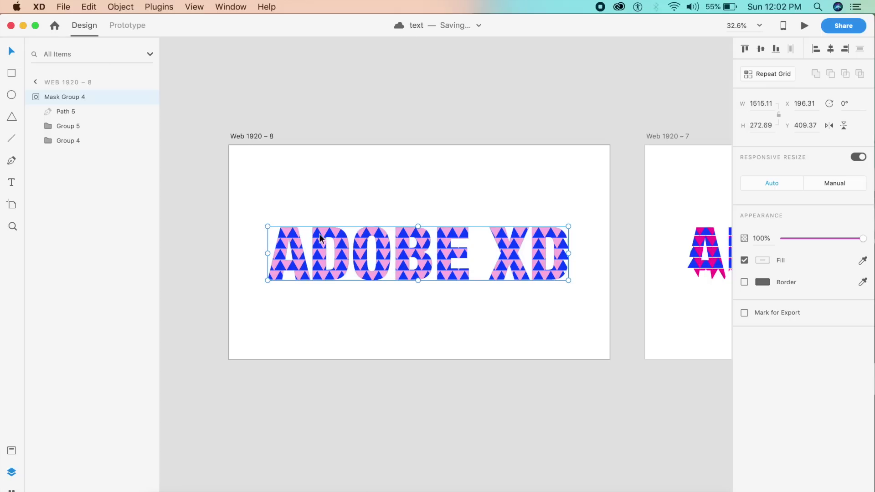
{"action": "scroll", "coordinate": [320, 235], "scroll_direction": "down", "scroll_amount": 2}
{"action": "scroll", "coordinate": [320, 238], "scroll_direction": "down", "scroll_amount": 5}
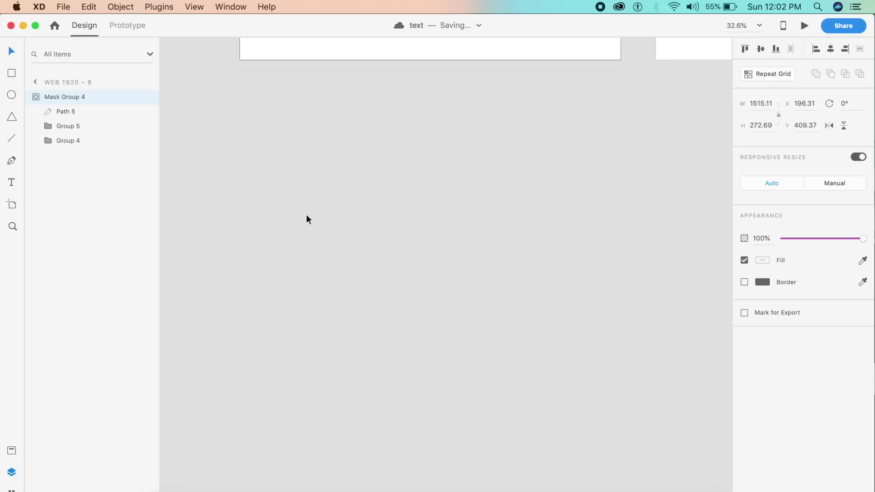
{"action": "left_click", "coordinate": [120, 26]}
{"action": "scroll", "coordinate": [381, 188], "scroll_direction": "up", "scroll_amount": 5}
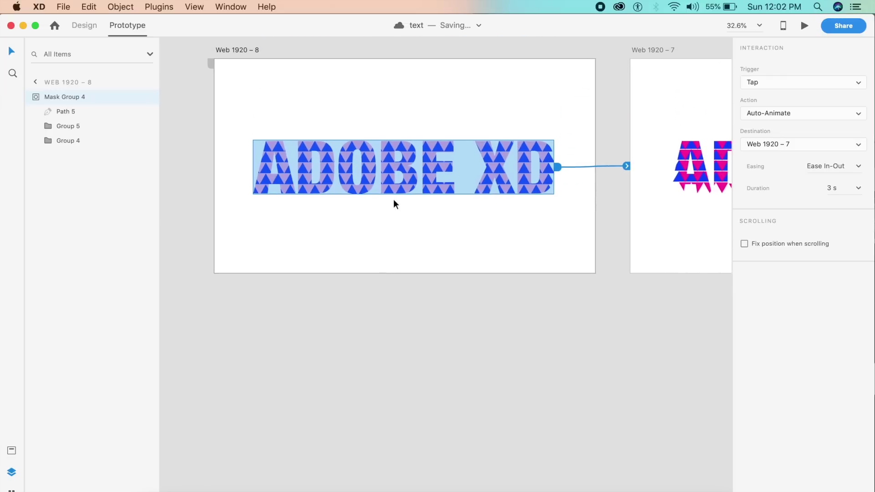
{"action": "left_click", "coordinate": [91, 27]}
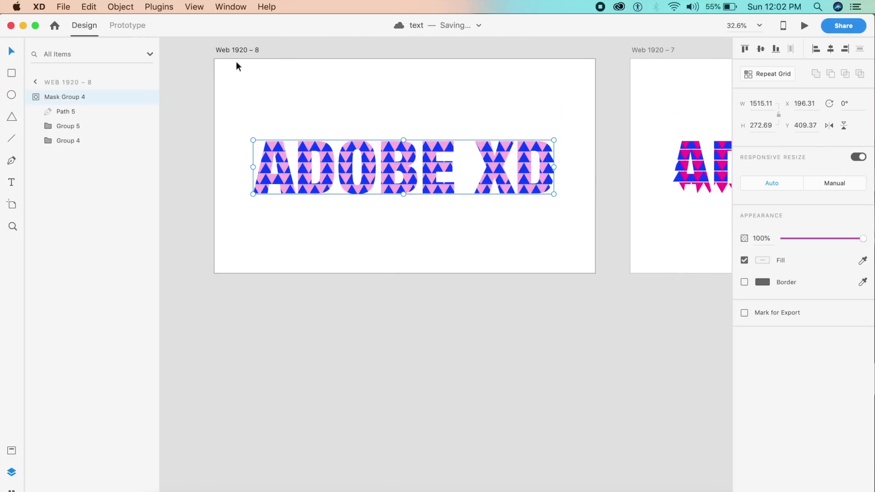
Step: Duplicate the artboard Web 1920 – 8 directly below the original
{"action": "left_click_drag", "start_coordinate": [230, 50], "coordinate": [231, 292]}
{"action": "scroll", "coordinate": [260, 193], "scroll_direction": "up", "scroll_amount": 3}
{"action": "scroll", "coordinate": [260, 194], "scroll_direction": "down", "scroll_amount": 5}
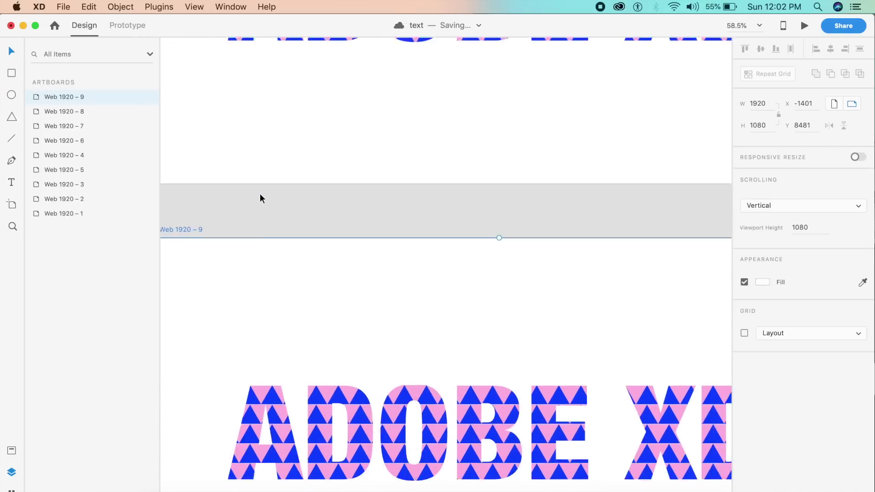
{"action": "scroll", "coordinate": [260, 198], "scroll_direction": "down", "scroll_amount": 2}
{"action": "scroll", "coordinate": [260, 198], "scroll_direction": "right", "scroll_amount": 2}
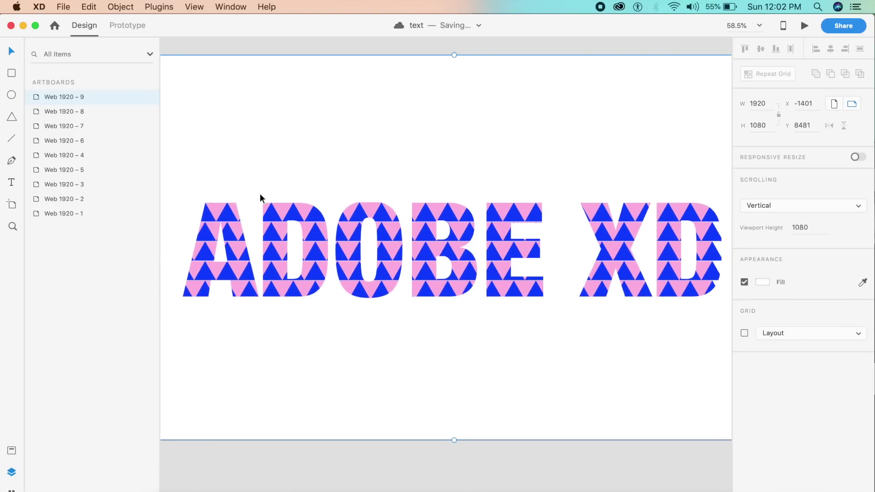
Step: Delete the blue and pink triangle groups from the masked lettering on Web 1920 – 9
{"action": "double_click", "coordinate": [350, 266]}
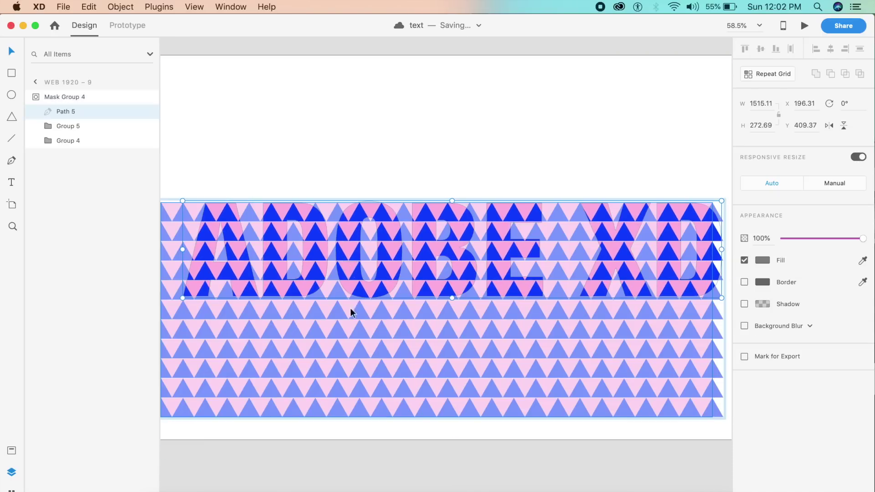
{"action": "left_click", "coordinate": [495, 152]}
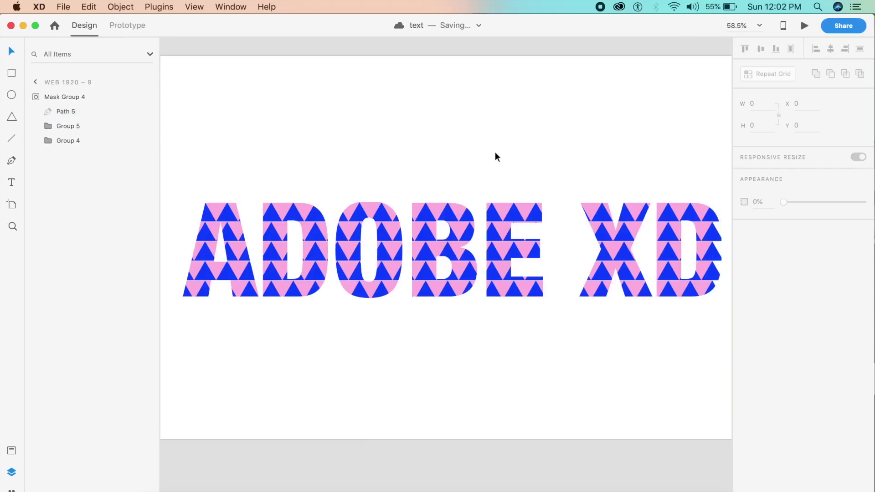
{"action": "scroll", "coordinate": [495, 179], "scroll_direction": "down", "scroll_amount": 3}
{"action": "left_click", "coordinate": [453, 237]}
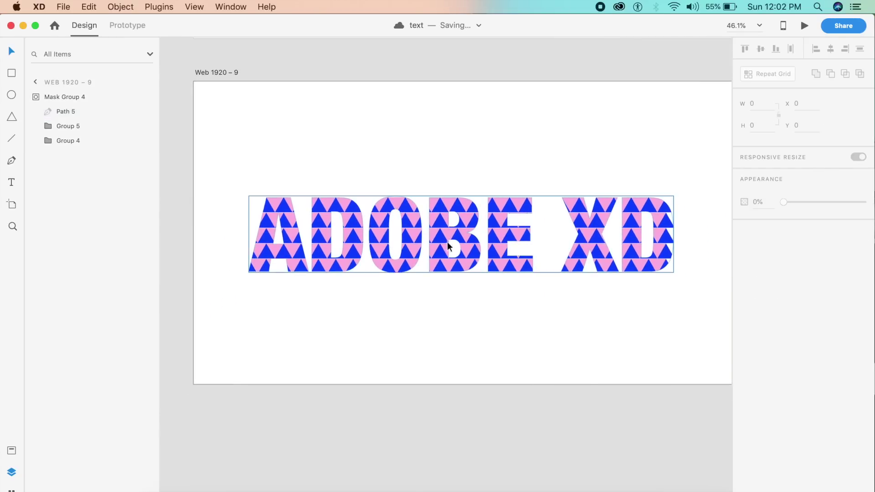
{"action": "double_click", "coordinate": [455, 235]}
{"action": "left_click", "coordinate": [440, 237]}
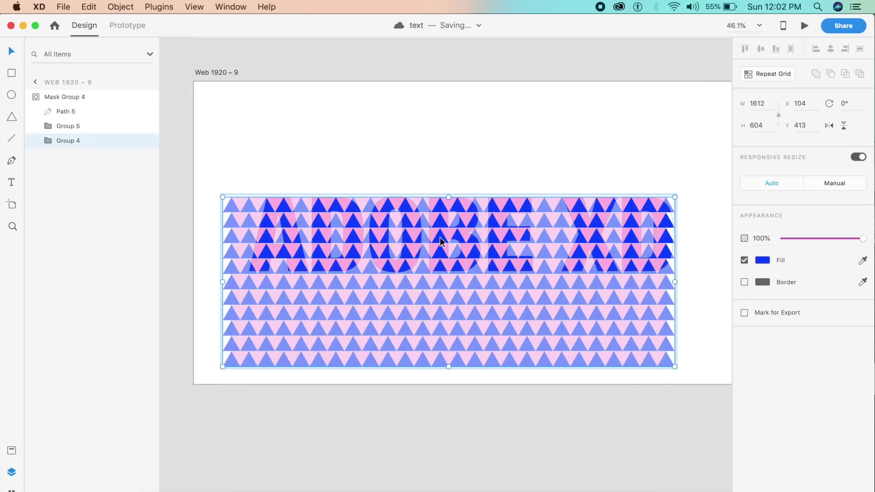
{"action": "key", "text": "Delete"}
{"action": "left_click", "coordinate": [433, 245]}
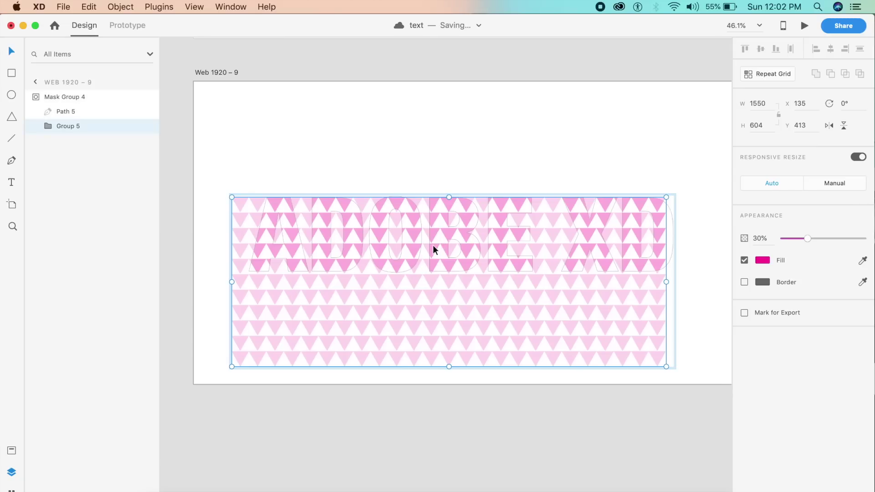
{"action": "key", "text": "Delete"}
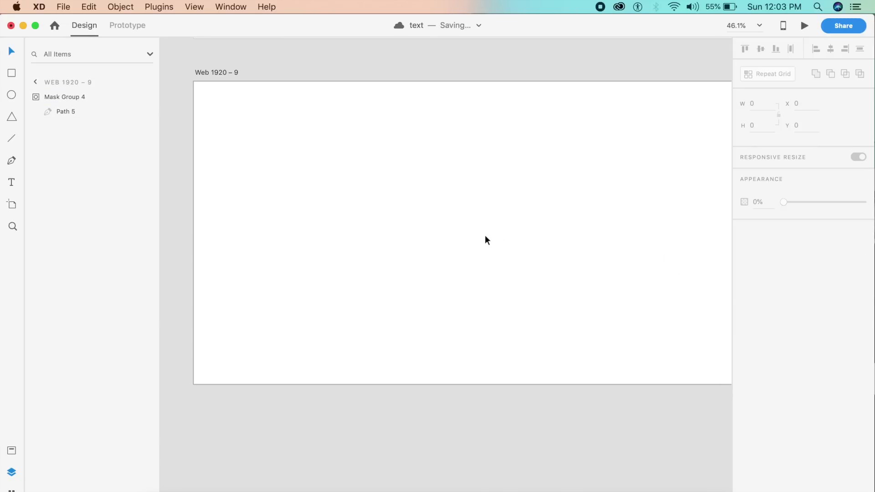
Step: Expand Mask Group 4 on Web 1920 – 9 and select the lettering outline Path 5 inside it
{"action": "scroll", "coordinate": [485, 236], "scroll_direction": "right", "scroll_amount": 5}
{"action": "left_click", "coordinate": [399, 196]}
{"action": "scroll", "coordinate": [510, 319], "scroll_direction": "left", "scroll_amount": 2}
{"action": "scroll", "coordinate": [509, 318], "scroll_direction": "left", "scroll_amount": 2}
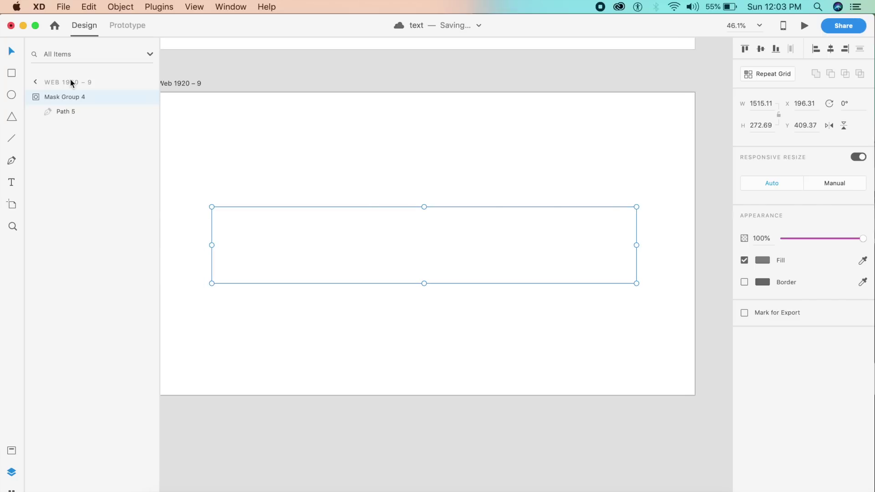
{"action": "left_click", "coordinate": [39, 96]}
{"action": "left_click", "coordinate": [288, 250]}
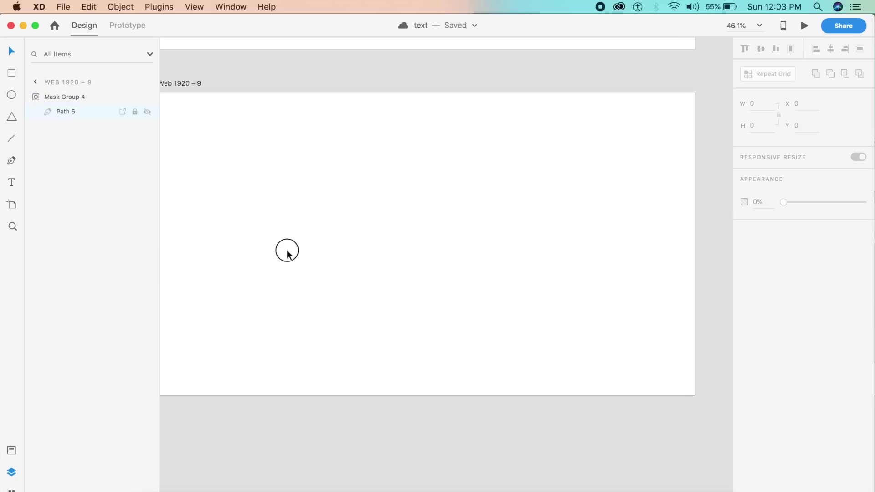
{"action": "left_click", "coordinate": [287, 251]}
{"action": "left_click", "coordinate": [314, 242]}
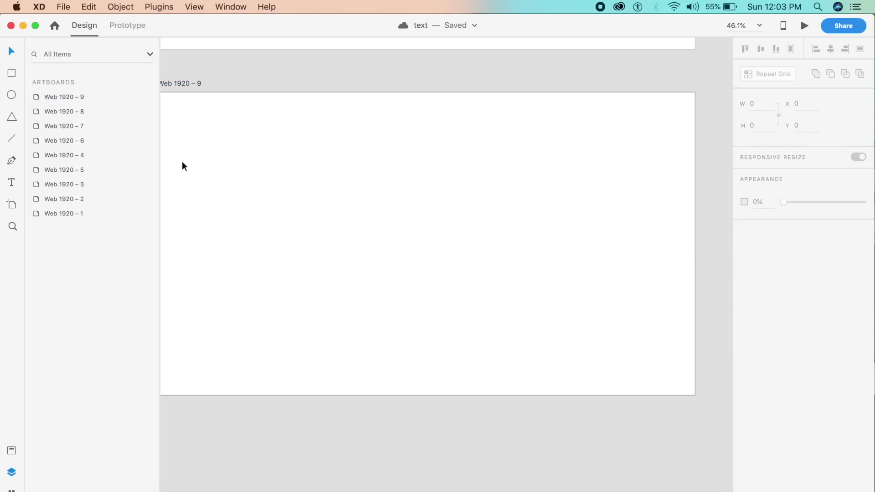
{"action": "left_click", "coordinate": [38, 98]}
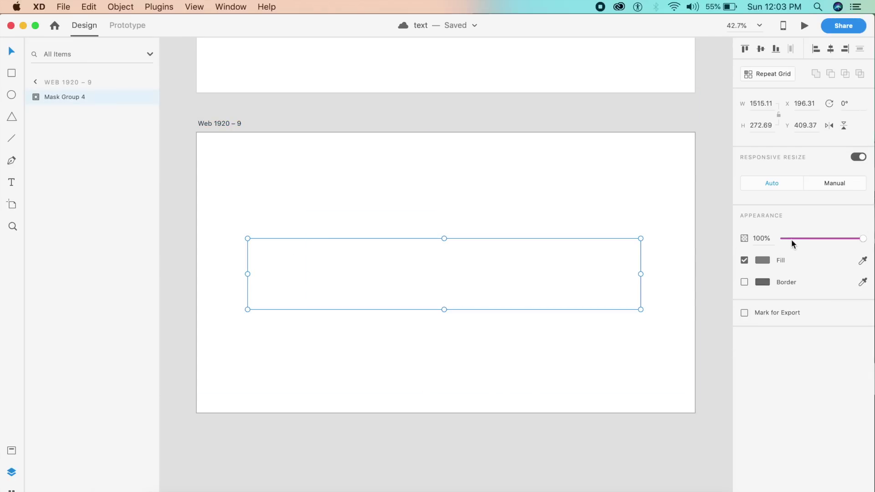
{"action": "left_click", "coordinate": [34, 96]}
{"action": "left_click", "coordinate": [44, 115]}
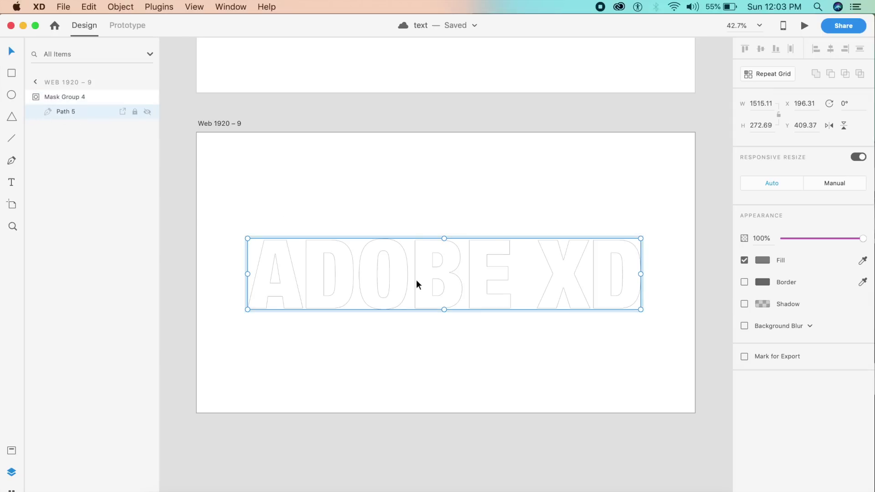
Step: Draw a square of about 39 × 39 within the letter A inside the mask group and select it
{"action": "scroll", "coordinate": [417, 280], "scroll_direction": "up", "scroll_amount": 3}
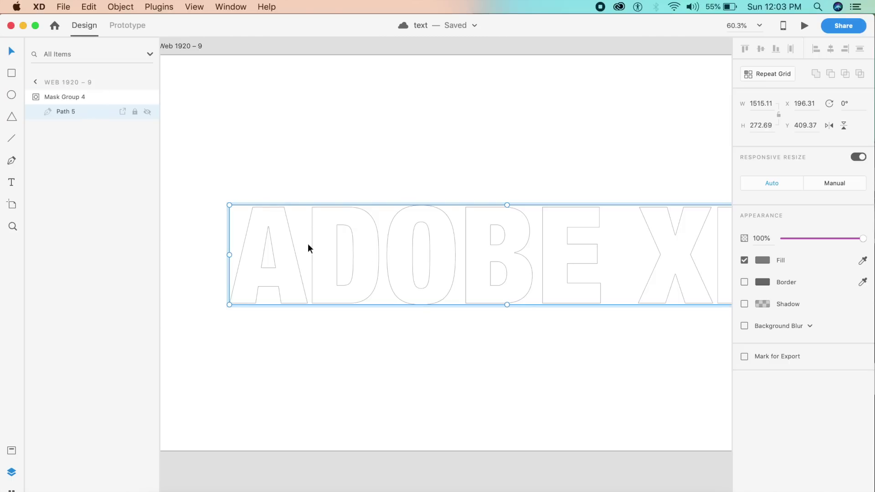
{"action": "mouse_move", "coordinate": [282, 238]}
{"action": "left_mouse_down"}
{"action": "mouse_move", "coordinate": [302, 250]}
{"action": "mouse_move", "coordinate": [293, 251]}
{"action": "left_mouse_up"}
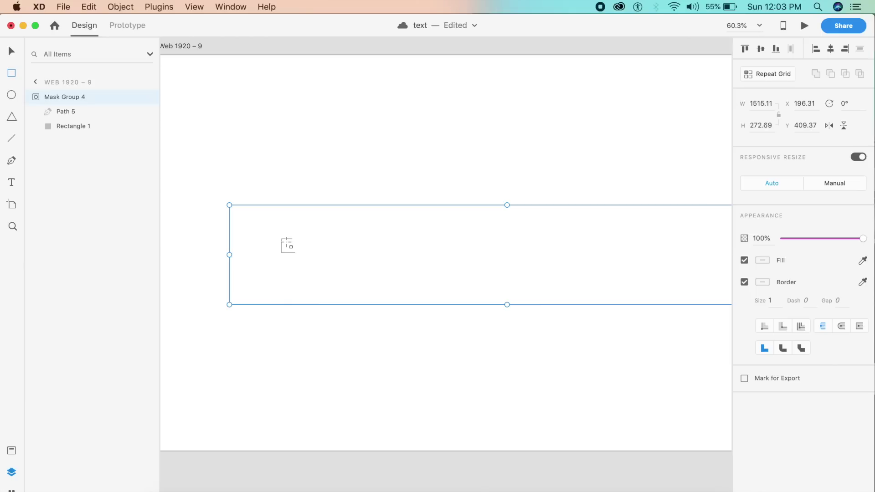
{"action": "key", "text": "Escape"}
{"action": "left_click", "coordinate": [288, 250]}
{"action": "left_click", "coordinate": [289, 250]}
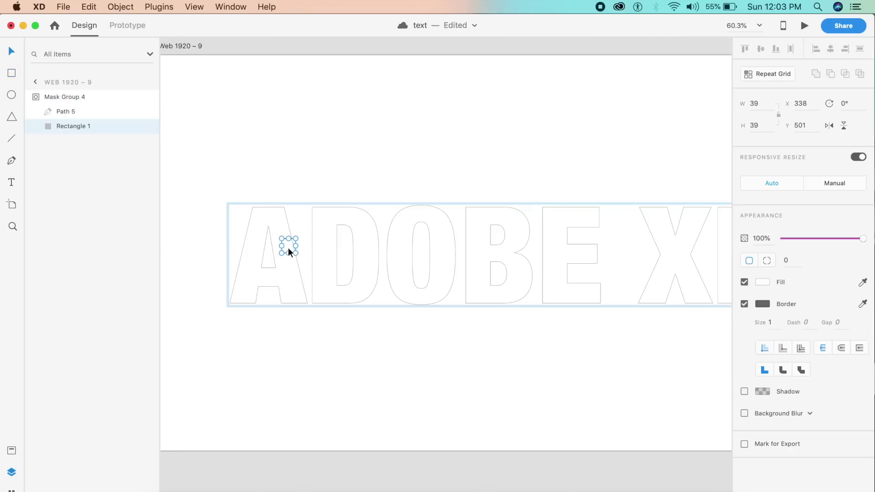
Step: Remove the square's border and fill it with yellow #FFE521
{"action": "left_click", "coordinate": [758, 282]}
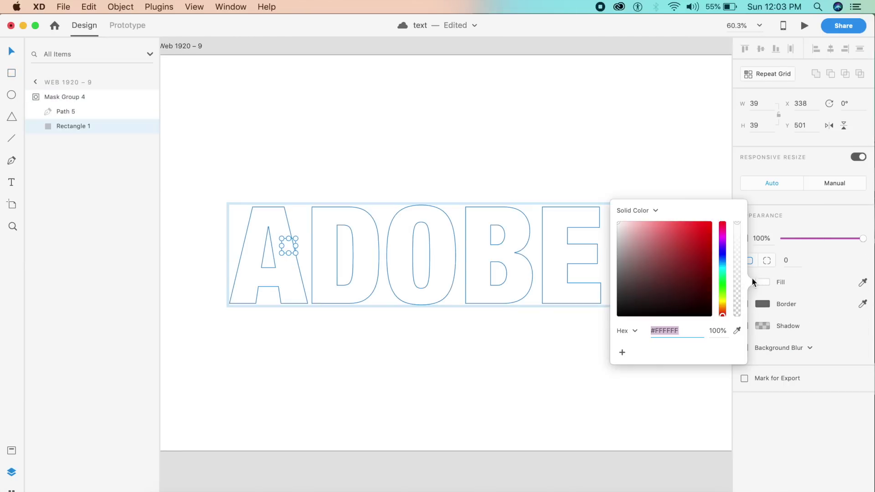
{"action": "left_click_drag", "start_coordinate": [722, 297], "coordinate": [723, 302]}
{"action": "left_click", "coordinate": [701, 233]}
{"action": "left_click_drag", "start_coordinate": [702, 233], "coordinate": [700, 222]}
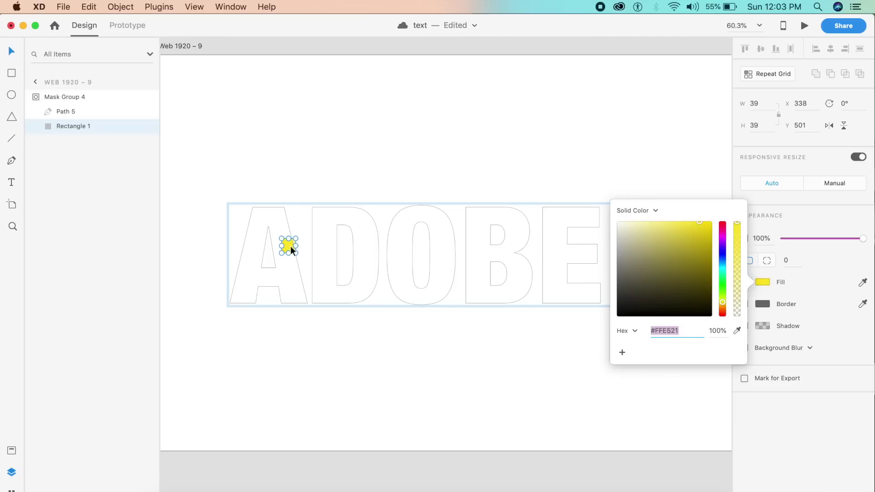
{"action": "type", "text": "yy"}
{"action": "left_click", "coordinate": [280, 266]}
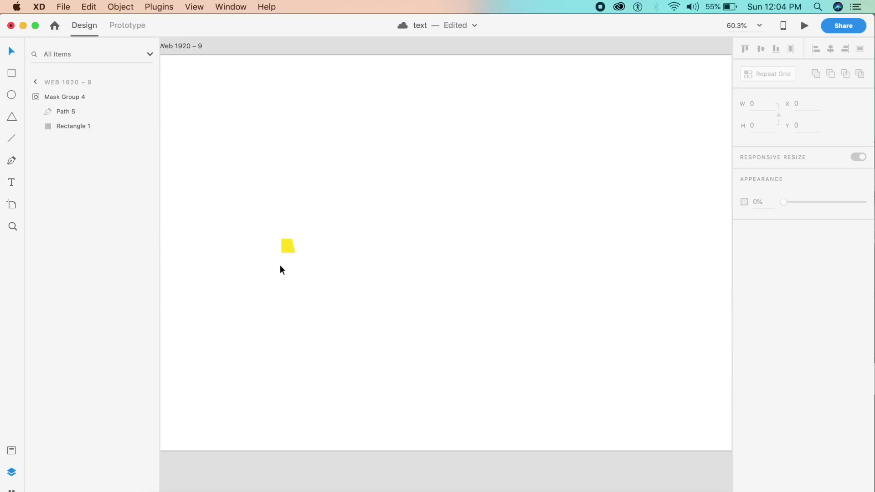
{"action": "double_click", "coordinate": [287, 246]}
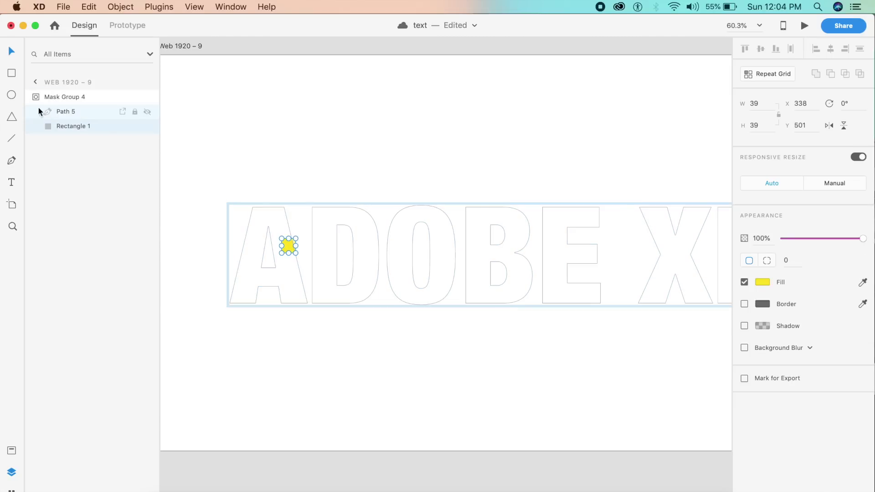
Step: Draw a triangle of about 29 × 25 below the yellow square inside the mask, without a border and filled red #FF2626
{"action": "left_click", "coordinate": [12, 116]}
{"action": "mouse_move", "coordinate": [271, 271]}
{"action": "left_mouse_down"}
{"action": "mouse_move", "coordinate": [297, 279]}
{"action": "mouse_move", "coordinate": [277, 278]}
{"action": "left_mouse_up"}
{"action": "key", "text": "Escape"}
{"action": "left_click", "coordinate": [276, 276]}
{"action": "double_click", "coordinate": [276, 274]}
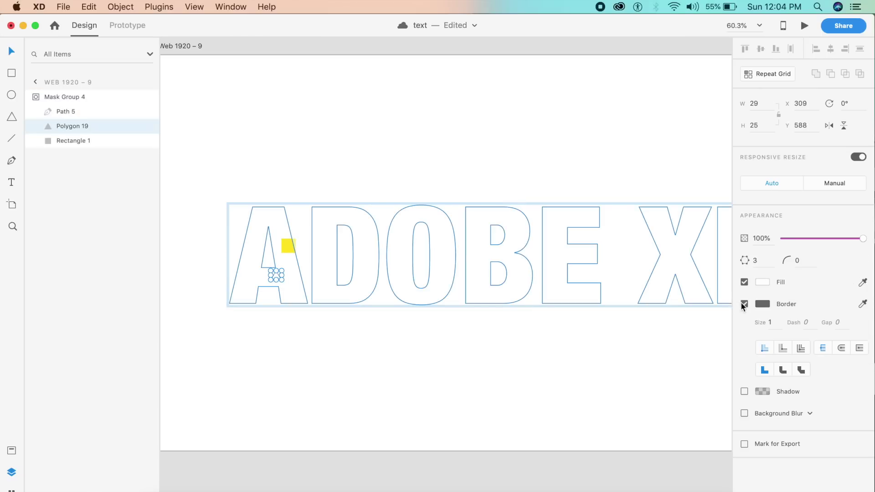
{"action": "left_click", "coordinate": [759, 285]}
{"action": "left_click", "coordinate": [722, 219]}
{"action": "left_click_drag", "start_coordinate": [701, 238], "coordinate": [698, 212]}
Step: Duplicate the red triangle beside it, round the copy into a circle with corner radius 100 and enlarge it to about 40 × 35
{"action": "left_click_drag", "start_coordinate": [277, 278], "coordinate": [298, 285]}
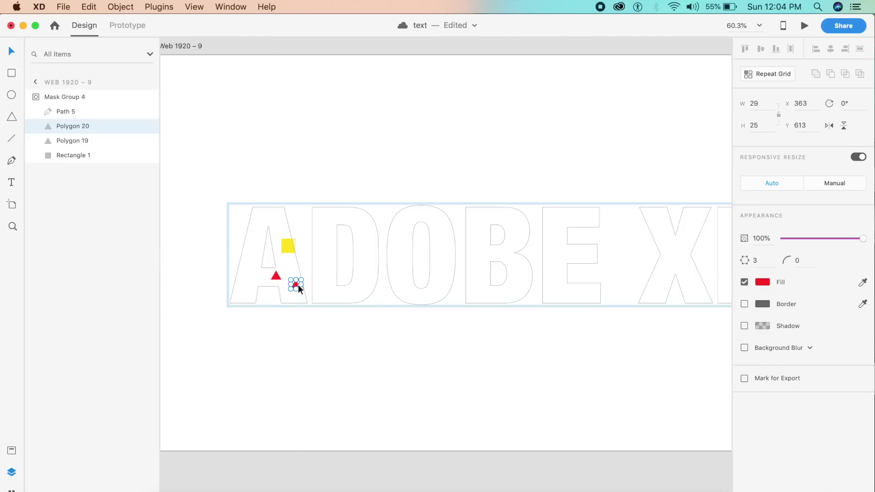
{"action": "scroll", "coordinate": [298, 285], "scroll_direction": "up", "scroll_amount": 5}
{"action": "left_click", "coordinate": [805, 260]}
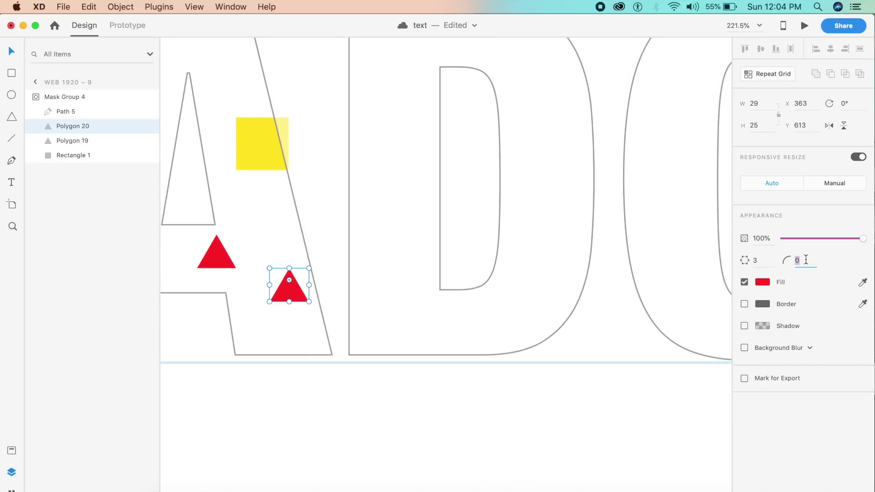
{"action": "type", "text": "100"}
{"action": "key", "text": "Return"}
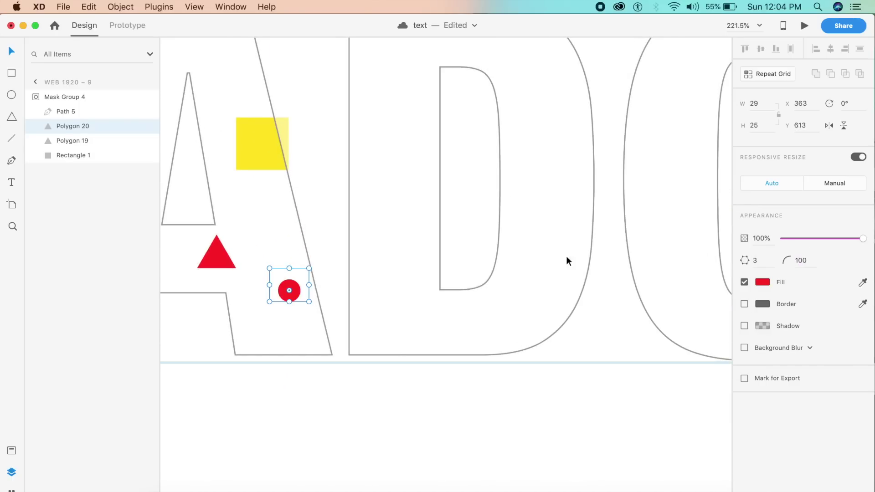
{"action": "left_click_drag", "start_coordinate": [309, 301], "coordinate": [351, 316]}
Step: Fill the red circle with violet #6926FF and move it just below the yellow square
{"action": "left_click", "coordinate": [762, 282]}
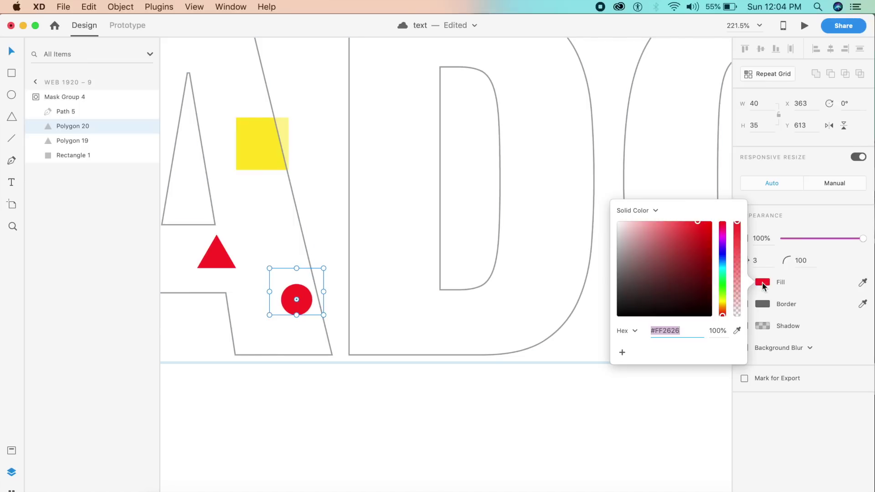
{"action": "left_click", "coordinate": [722, 253]}
{"action": "left_click_drag", "start_coordinate": [723, 255], "coordinate": [723, 249]}
{"action": "left_click", "coordinate": [304, 304]}
{"action": "left_click_drag", "start_coordinate": [304, 304], "coordinate": [280, 238]}
Step: Select the violet circle, red triangle and yellow square together and start the Confetti plugin on them
{"action": "scroll", "coordinate": [293, 264], "scroll_direction": "down", "scroll_amount": 5}
{"action": "left_click", "coordinate": [248, 255], "text": "shift"}
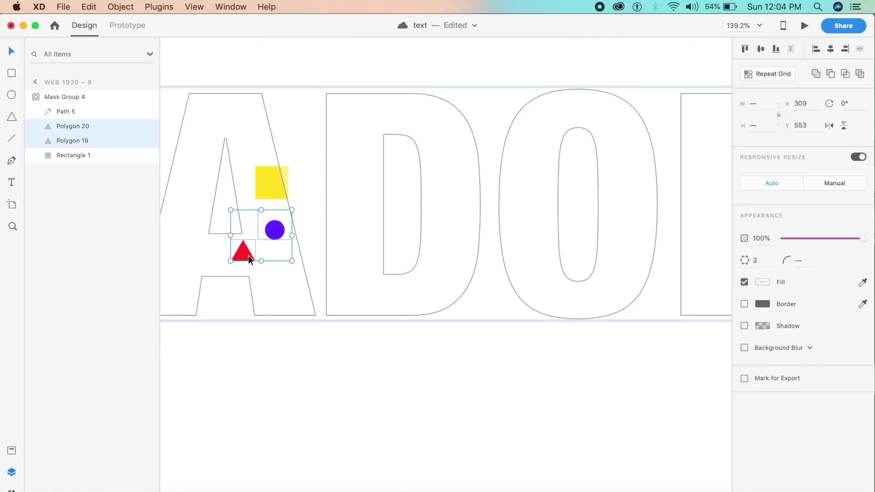
{"action": "left_click", "coordinate": [281, 190], "text": "shift"}
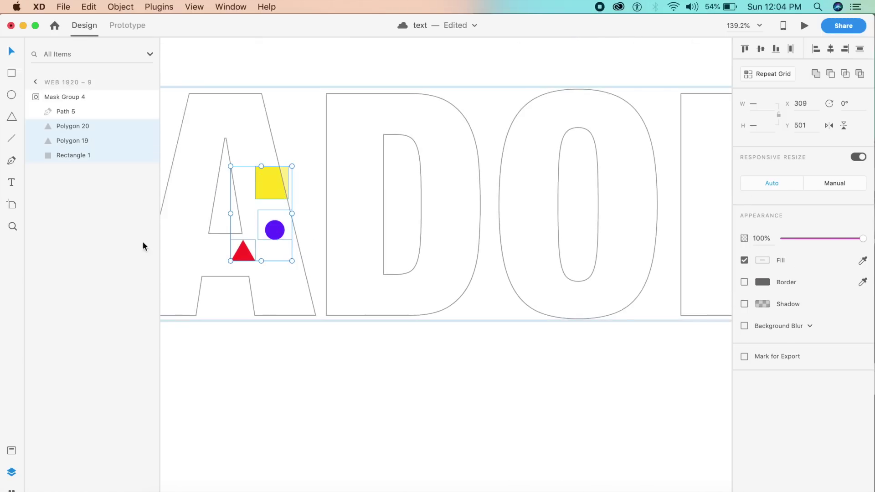
{"action": "left_click", "coordinate": [11, 489]}
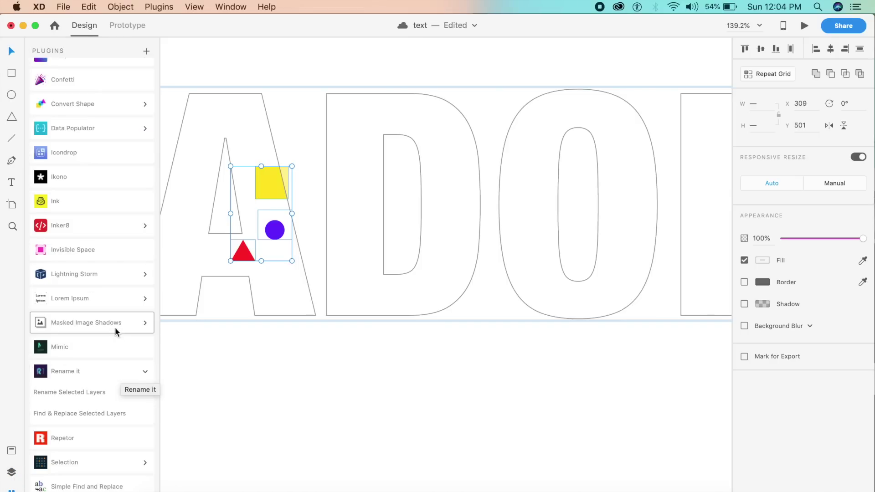
{"action": "left_click", "coordinate": [64, 81]}
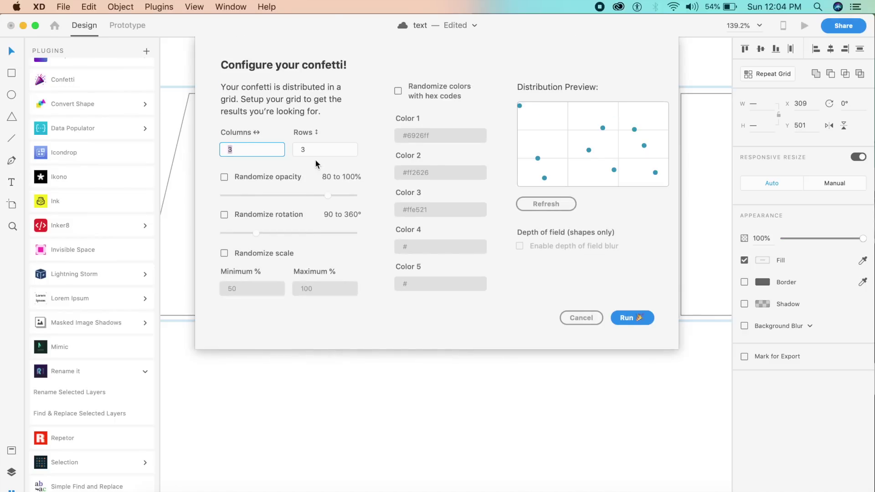
Step: Scatter the shapes as confetti over 24 columns and 24 rows with randomized rotation and scale
{"action": "type", "text": "24"}
{"action": "key", "text": "Tab"}
{"action": "type", "text": "24"}
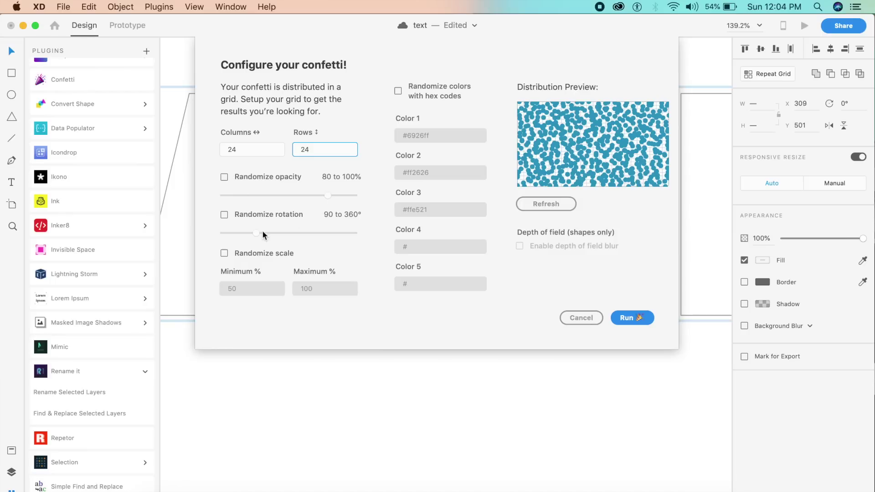
{"action": "left_click", "coordinate": [260, 213]}
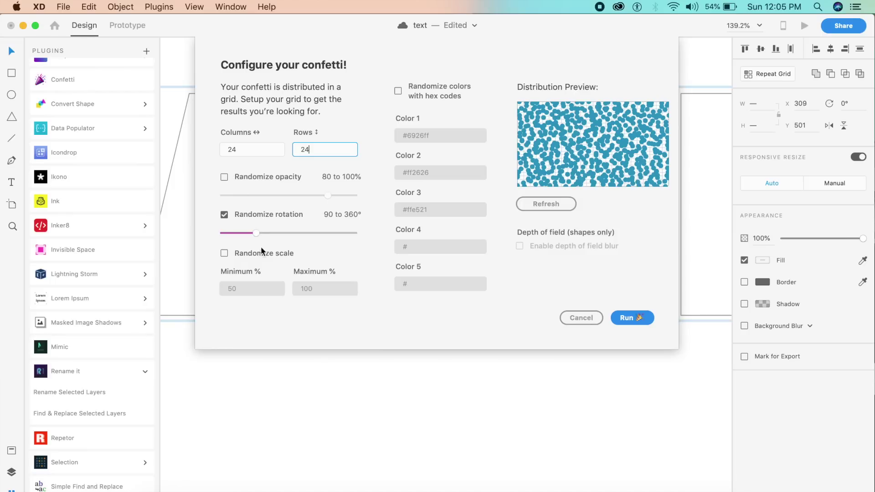
{"action": "left_click", "coordinate": [273, 253]}
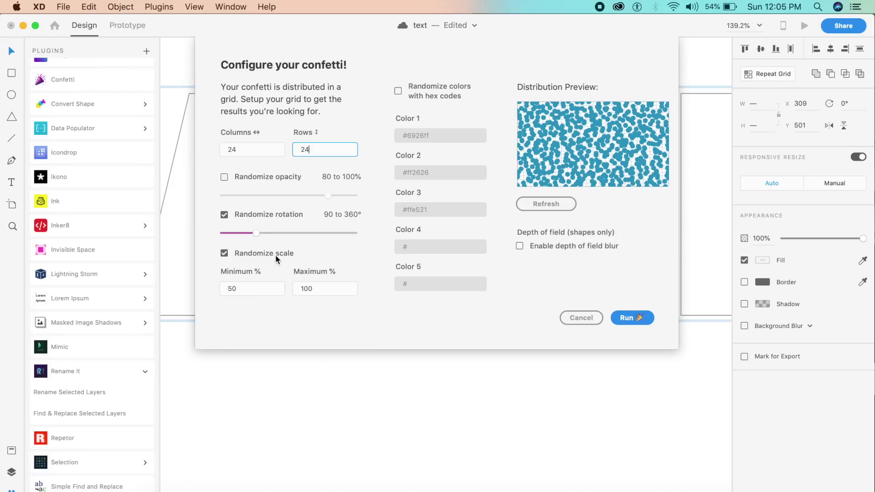
{"action": "left_click", "coordinate": [639, 318]}
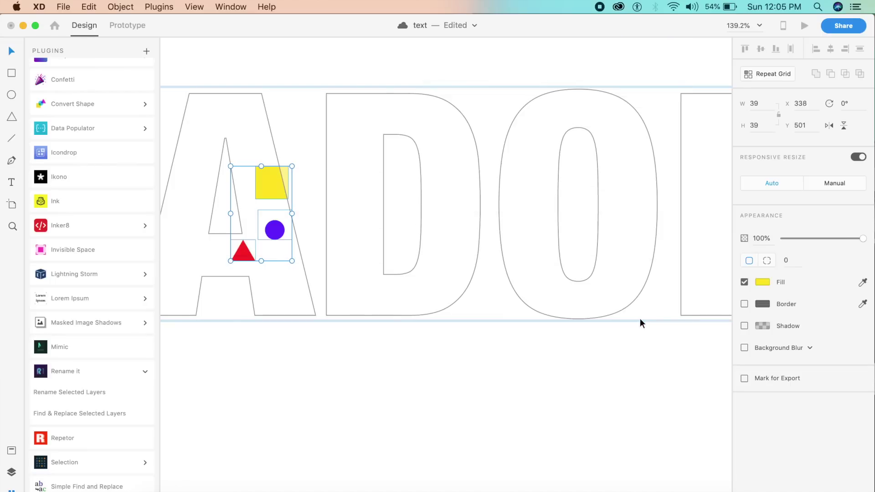
Step: Duplicate the Web 1920 – 9 artboard beside the original and delete the confetti and lettering inside the copy
{"action": "scroll", "coordinate": [640, 323], "scroll_direction": "down", "scroll_amount": 10}
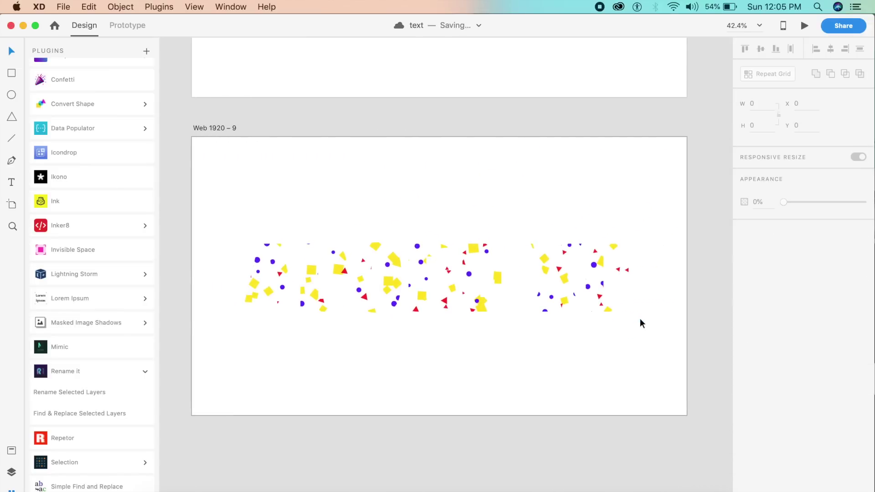
{"action": "left_click", "coordinate": [445, 169]}
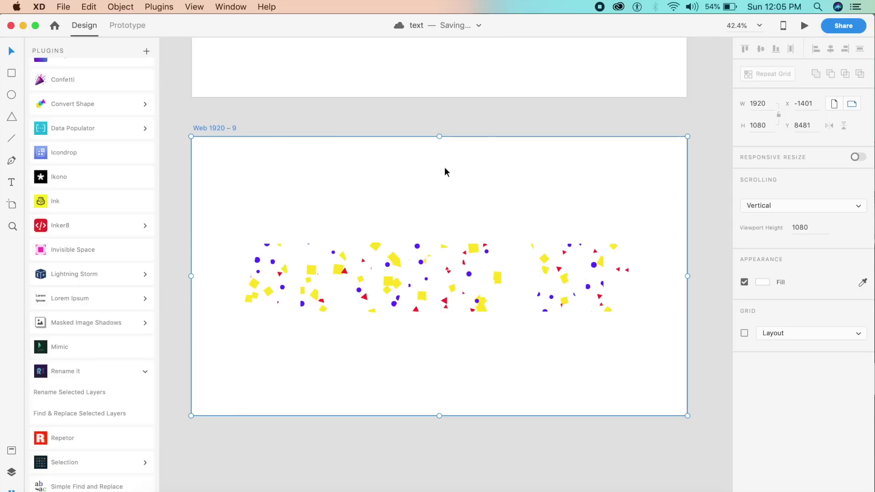
{"action": "key", "text": "super+d"}
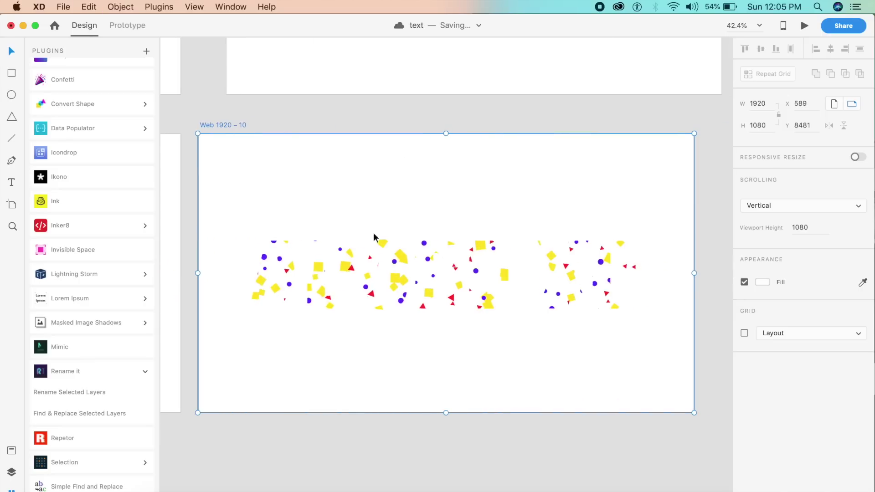
{"action": "double_click", "coordinate": [345, 267]}
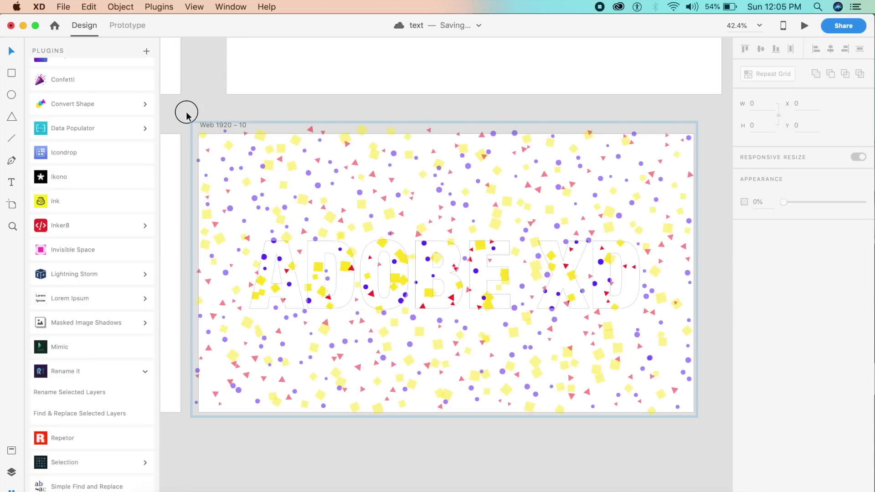
{"action": "left_click_drag", "start_coordinate": [186, 111], "coordinate": [708, 429]}
{"action": "key", "text": "Delete"}
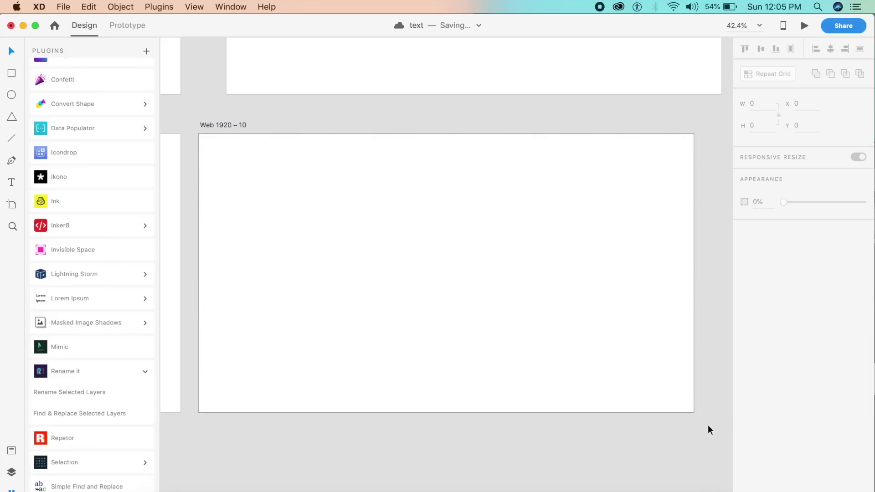
Step: Copy the confetti-filled lettering from Web 1920 – 9 and paste it onto the empty Web 1920 – 10 artboard
{"action": "left_click", "coordinate": [369, 196]}
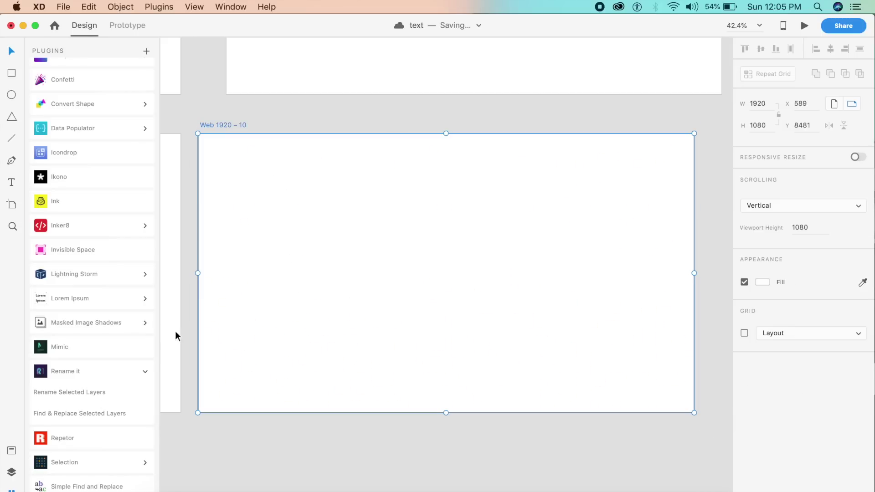
{"action": "left_click", "coordinate": [11, 472]}
{"action": "left_click", "coordinate": [37, 99]}
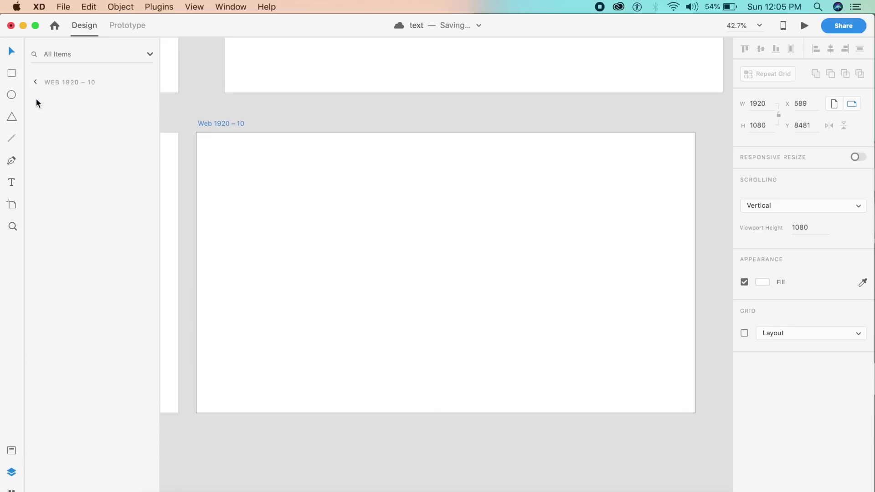
{"action": "scroll", "coordinate": [254, 193], "scroll_direction": "left", "scroll_amount": 10}
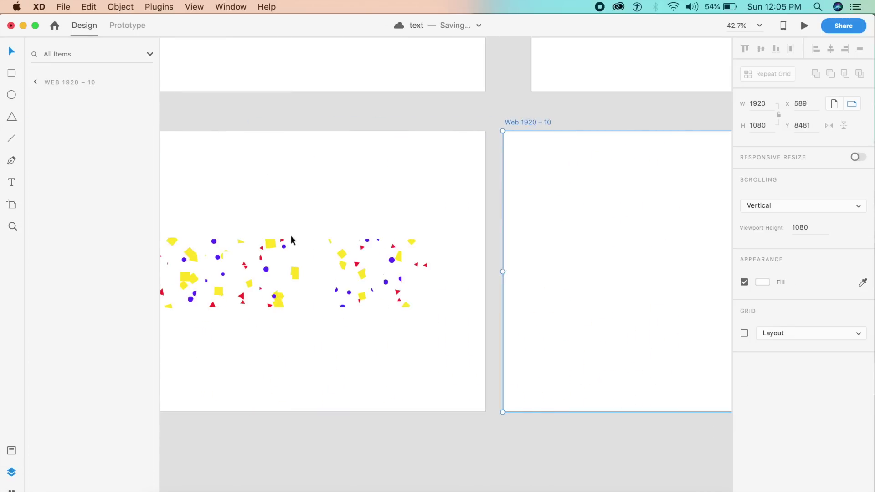
{"action": "left_click", "coordinate": [297, 274]}
{"action": "key", "text": "super+c"}
{"action": "left_click", "coordinate": [621, 276]}
{"action": "key", "text": "super+v"}
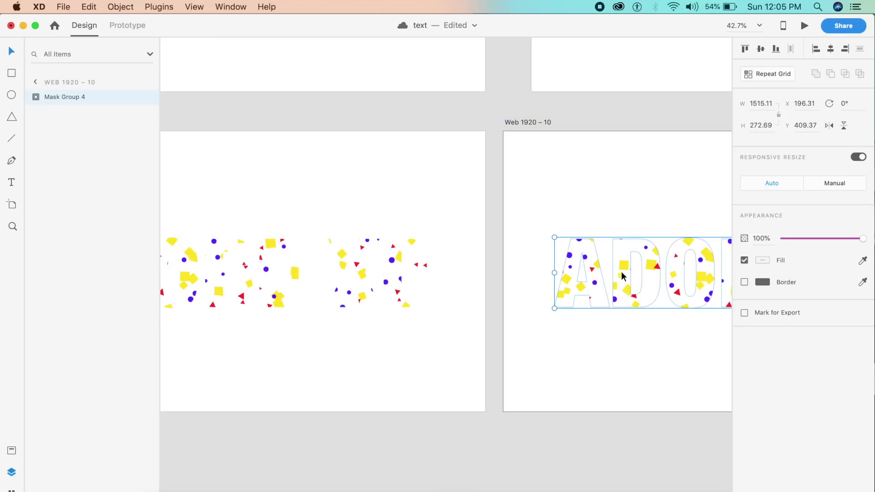
Step: Delete every confetti shape from Polygon 22 to Rectangle 202 inside the pasted mask, keeping only the lettering path
{"action": "scroll", "coordinate": [621, 272], "scroll_direction": "right", "scroll_amount": 5}
{"action": "double_click", "coordinate": [465, 261]}
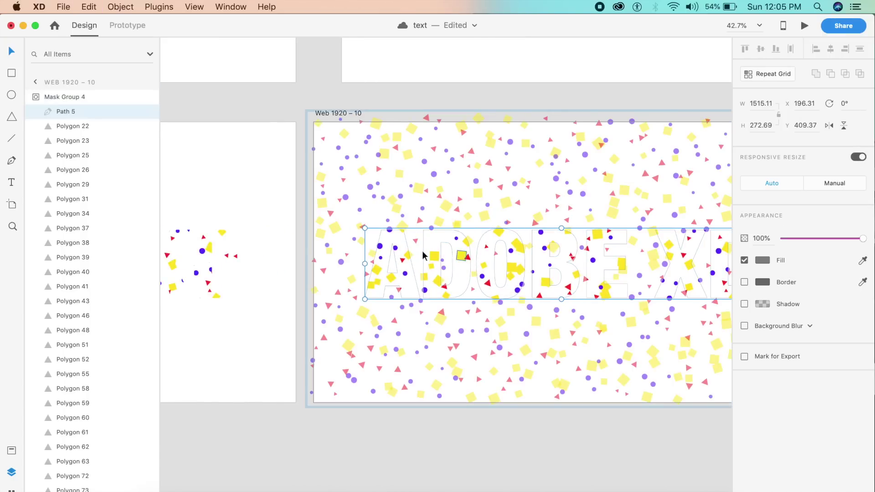
{"action": "left_click", "coordinate": [65, 125]}
{"action": "scroll", "coordinate": [64, 122], "scroll_direction": "down", "scroll_amount": 20}
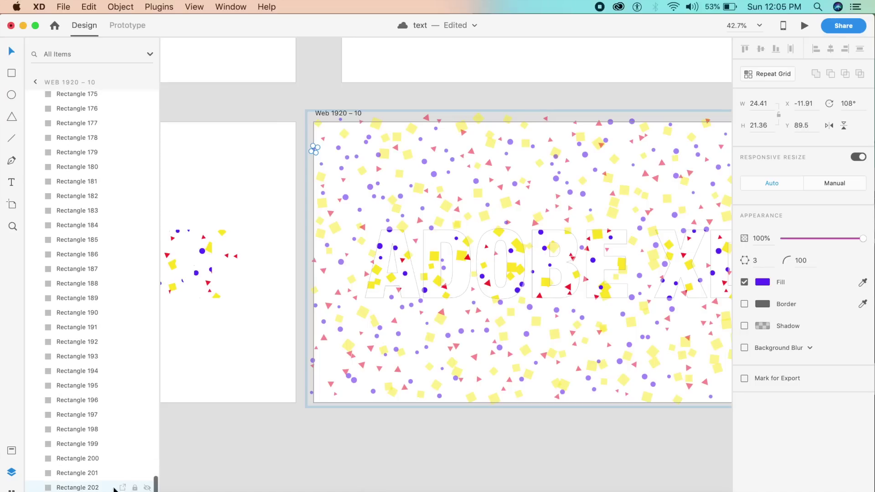
{"action": "left_click", "coordinate": [123, 488], "text": "shift"}
{"action": "key", "text": "Delete"}
Step: Copy one red triangle, one violet circle and one yellow square from the letter B on Web 1920 – 9 into the emptied mask on Web 1920 – 10
{"action": "scroll", "coordinate": [625, 310], "scroll_direction": "right", "scroll_amount": 1}
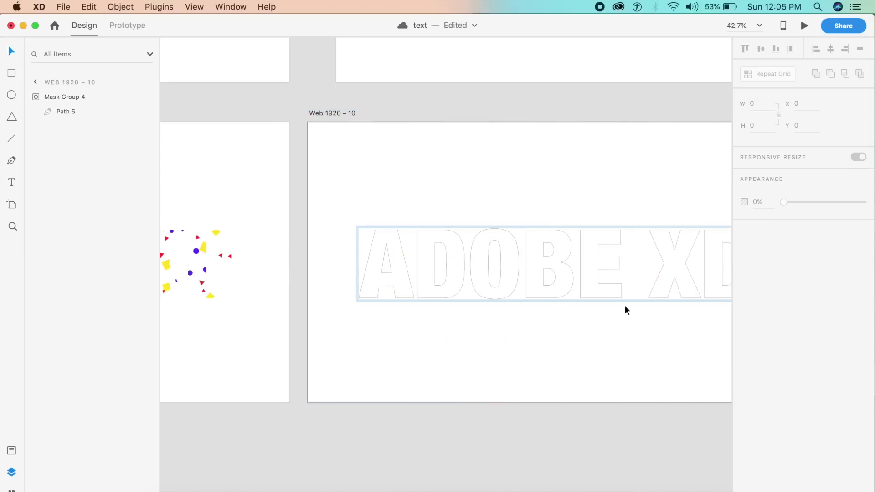
{"action": "scroll", "coordinate": [625, 310], "scroll_direction": "right", "scroll_amount": 4}
{"action": "scroll", "coordinate": [533, 305], "scroll_direction": "left", "scroll_amount": 9}
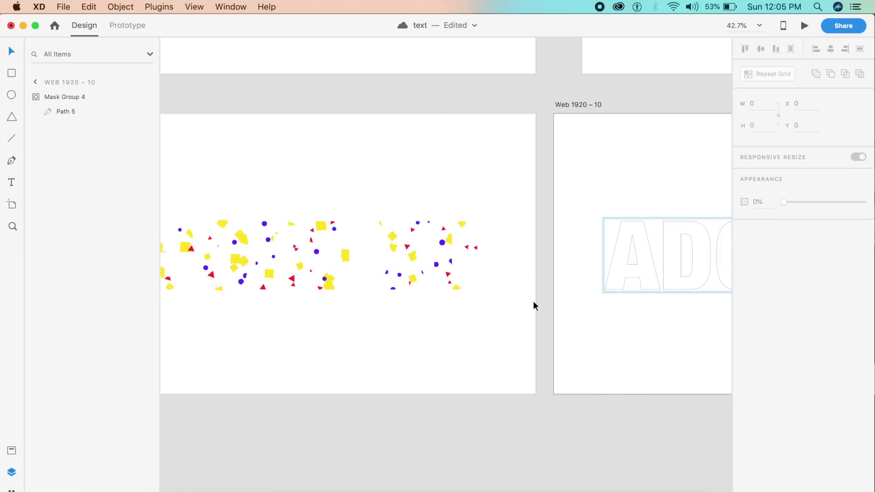
{"action": "scroll", "coordinate": [533, 305], "scroll_direction": "left", "scroll_amount": 5}
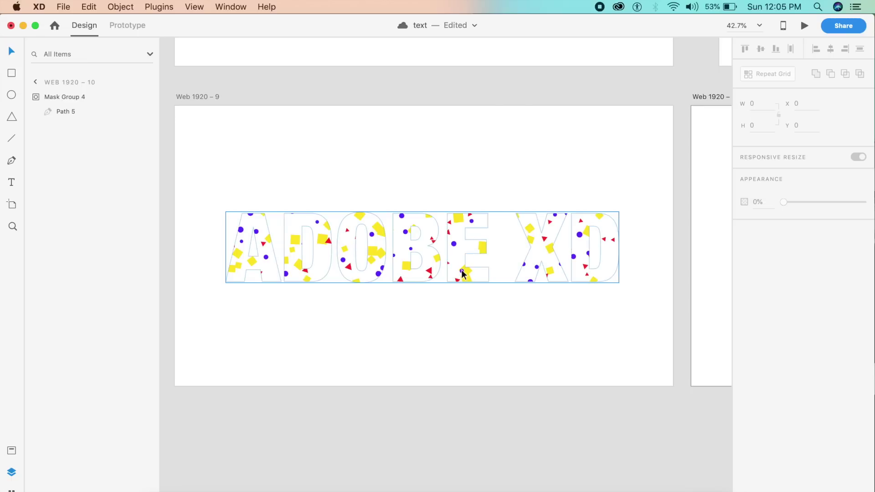
{"action": "double_click", "coordinate": [462, 273]}
{"action": "scroll", "coordinate": [461, 272], "scroll_direction": "up", "scroll_amount": 5}
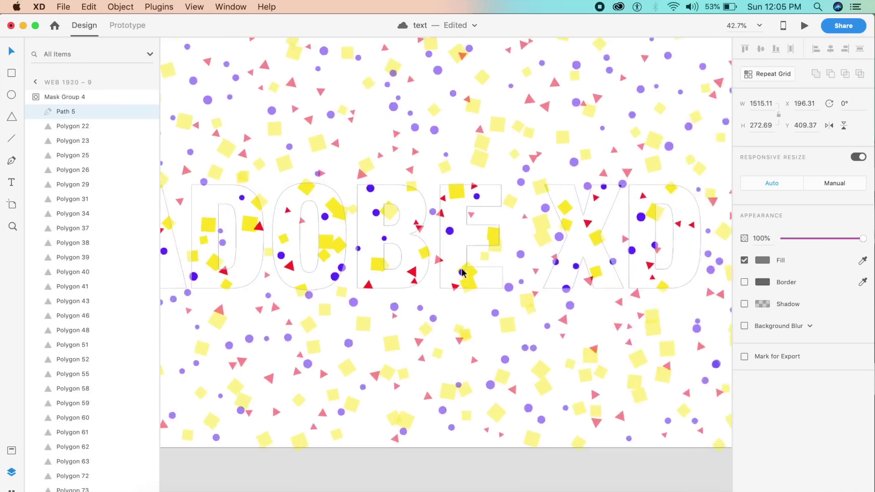
{"action": "left_click", "coordinate": [387, 278]}
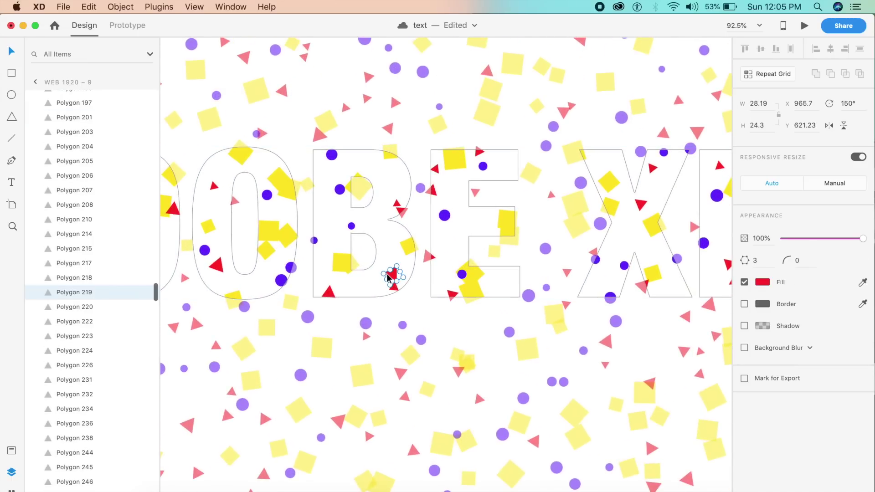
{"action": "left_click", "coordinate": [348, 222], "text": "shift"}
{"action": "left_click", "coordinate": [346, 264], "text": "shift"}
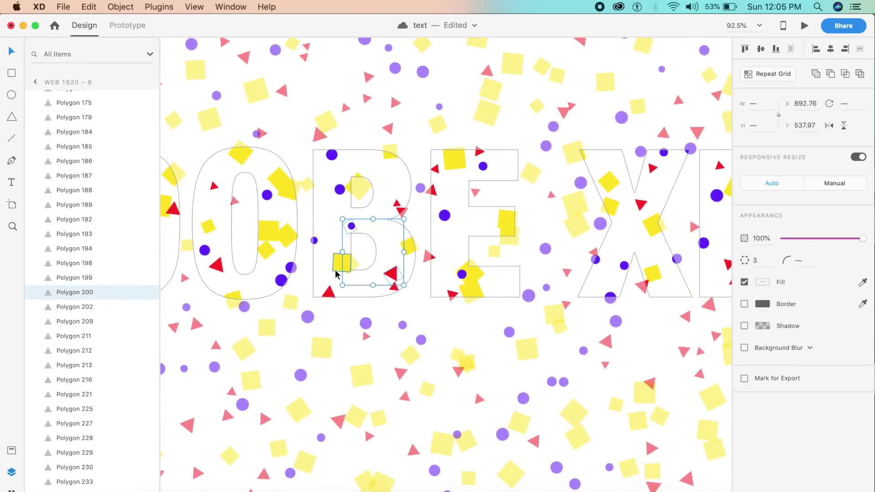
{"action": "left_click", "coordinate": [334, 270], "text": "shift"}
{"action": "scroll", "coordinate": [335, 269], "scroll_direction": "right", "scroll_amount": 10}
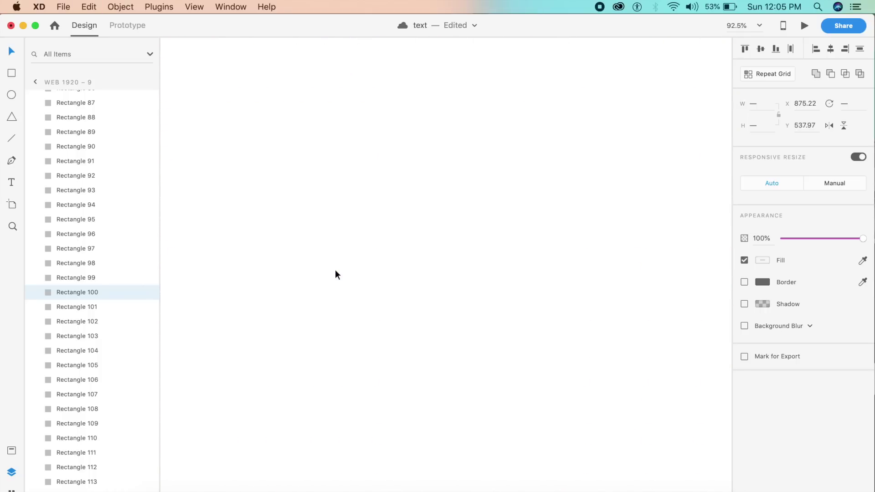
{"action": "scroll", "coordinate": [317, 420], "scroll_direction": "down", "scroll_amount": 3}
{"action": "left_click", "coordinate": [253, 237]}
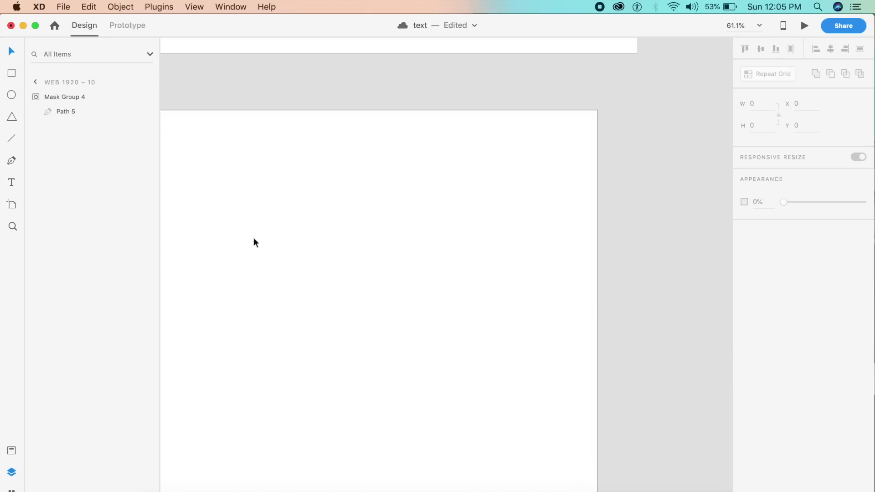
{"action": "left_click", "coordinate": [35, 117]}
{"action": "double_click", "coordinate": [299, 360]}
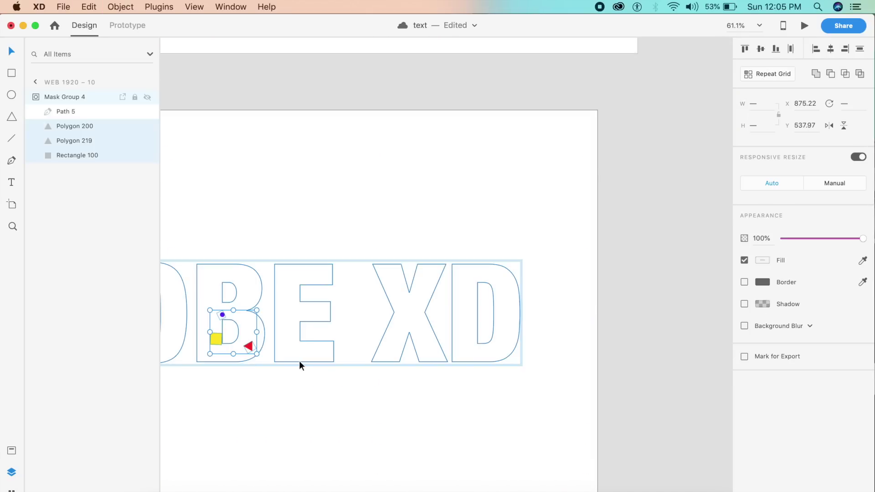
Step: Start the Confetti plugin on the three pasted shapes and set the grid to 24 columns and 24 rows
{"action": "scroll", "coordinate": [299, 360], "scroll_direction": "up", "scroll_amount": 5}
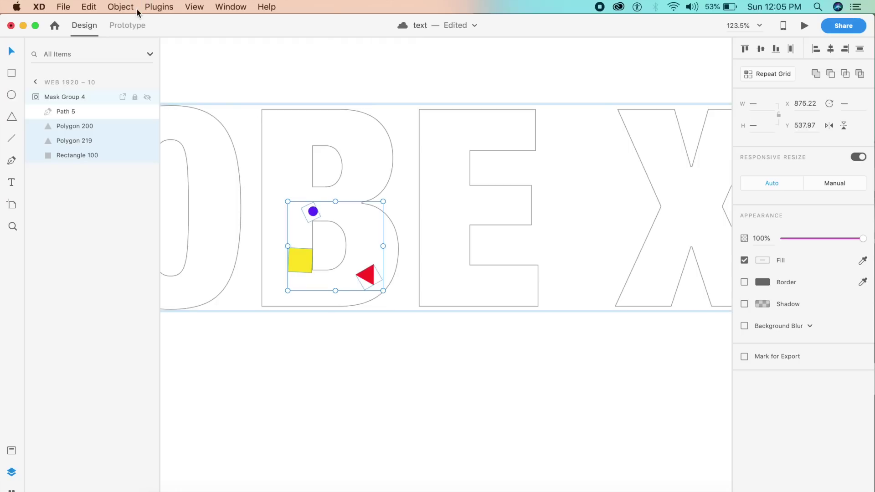
{"action": "left_click", "coordinate": [157, 7]}
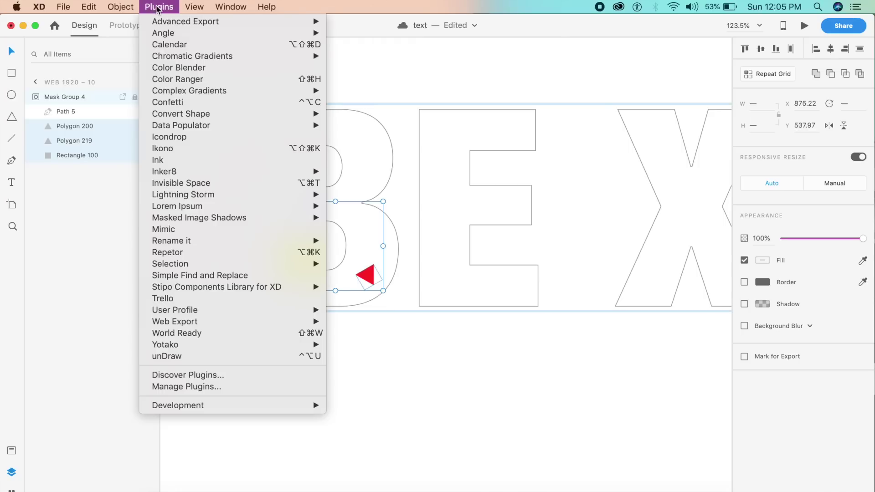
{"action": "left_click", "coordinate": [211, 105]}
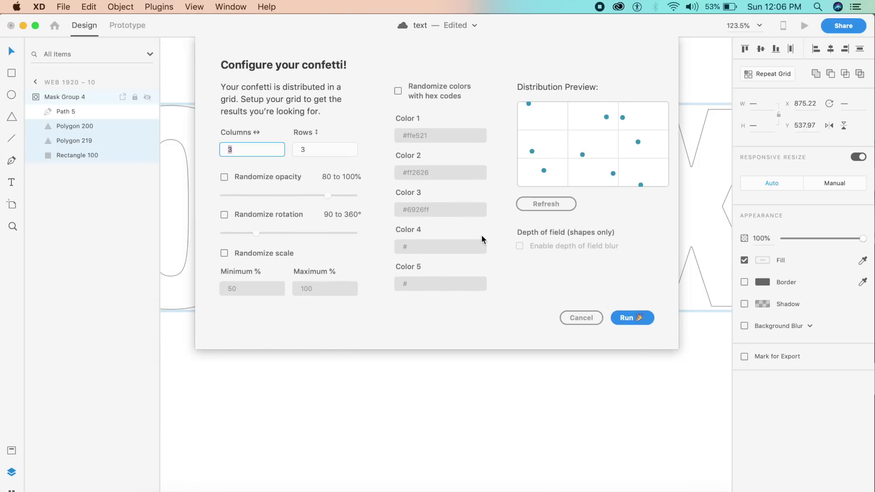
{"action": "type", "text": "24"}
{"action": "double_click", "coordinate": [350, 149]}
{"action": "type", "text": "24"}
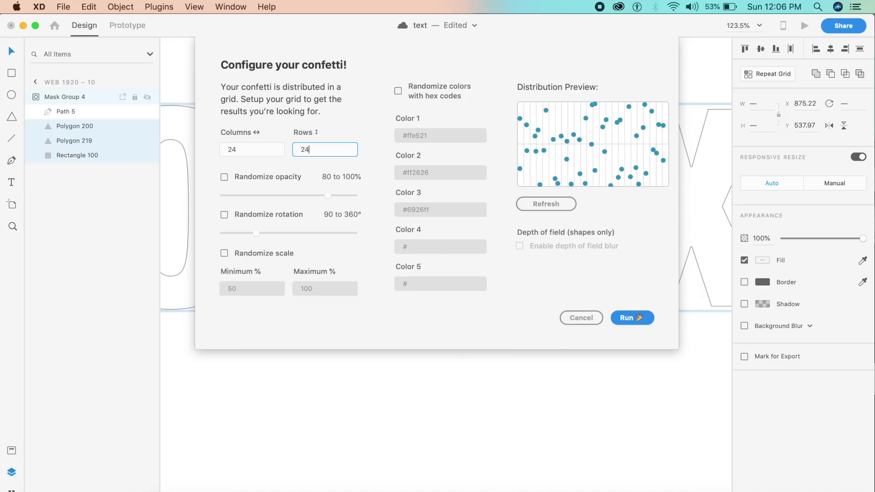
Step: Randomize the confetti's rotation and its scale between 250% and 350%, and generate it
{"action": "left_click", "coordinate": [270, 215]}
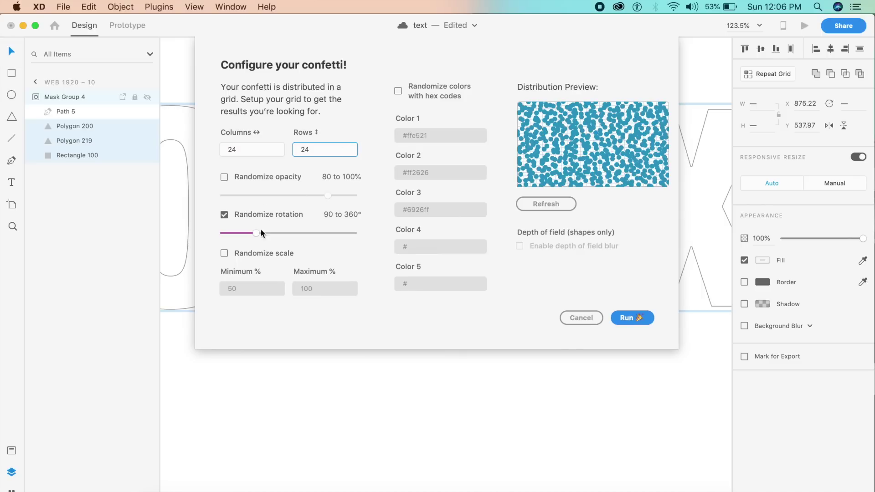
{"action": "left_click", "coordinate": [253, 252]}
{"action": "left_click", "coordinate": [246, 289]}
{"action": "type", "text": "2"}
{"action": "key", "text": "Tab"}
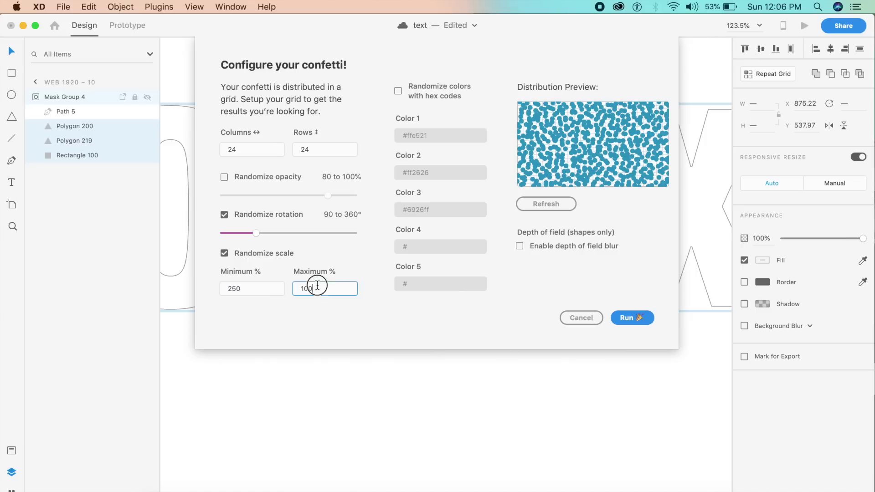
{"action": "type", "text": "350"}
{"action": "left_click", "coordinate": [258, 293]}
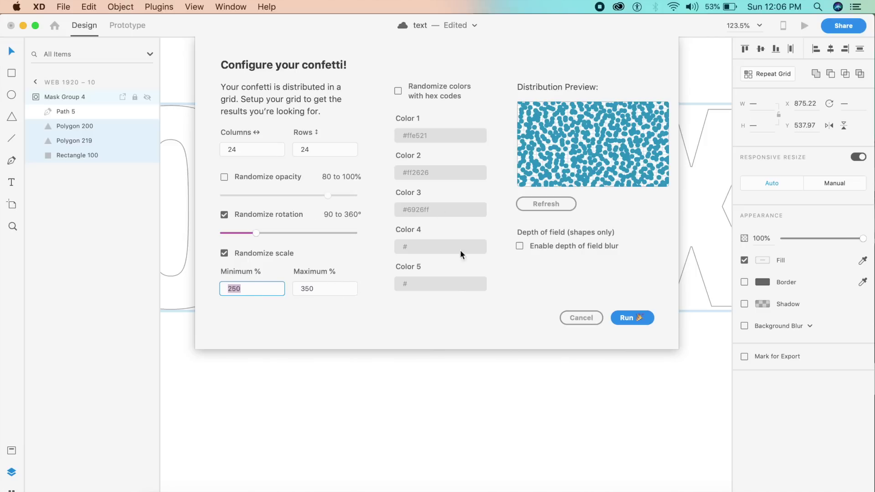
{"action": "left_click", "coordinate": [633, 319]}
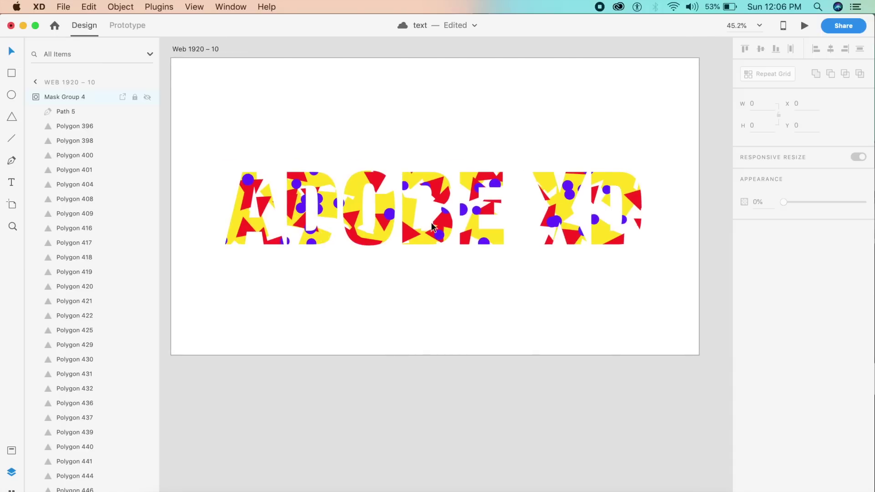
Step: Compare the confetti layer names inside the mask groups on Web 1920 – 9 and Web 1920 – 10
{"action": "scroll", "coordinate": [618, 272], "scroll_direction": "right", "scroll_amount": 10}
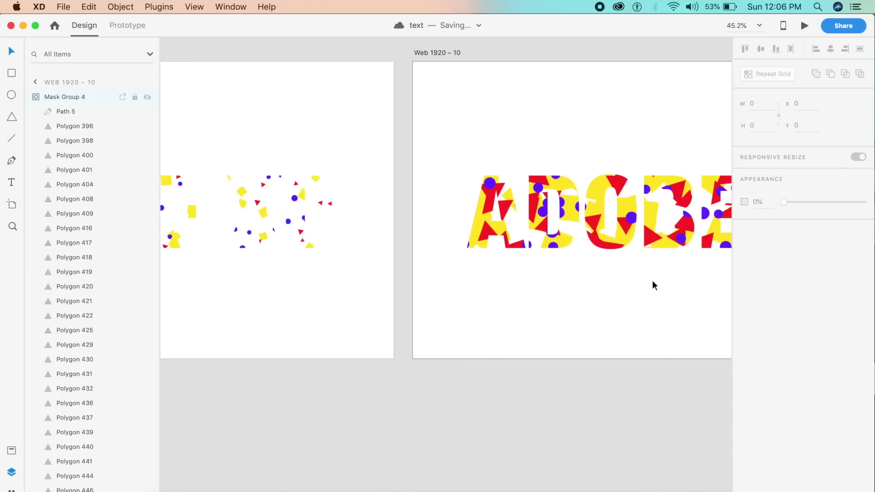
{"action": "scroll", "coordinate": [571, 200], "scroll_direction": "left", "scroll_amount": 9}
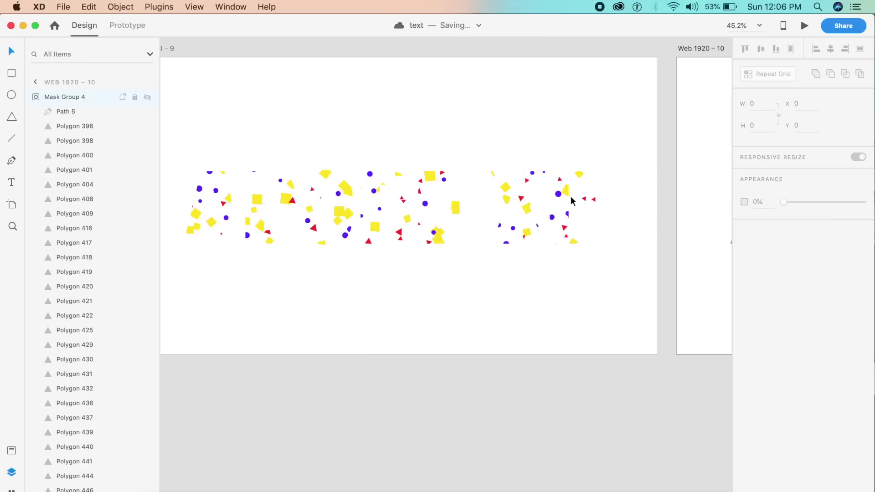
{"action": "left_click", "coordinate": [454, 208]}
{"action": "left_click", "coordinate": [83, 130]}
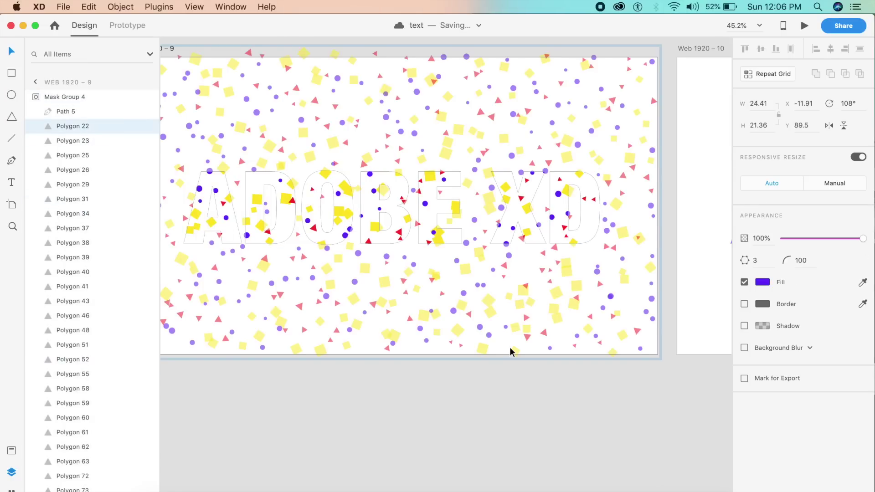
{"action": "scroll", "coordinate": [509, 346], "scroll_direction": "right", "scroll_amount": 11}
{"action": "left_click", "coordinate": [519, 207]}
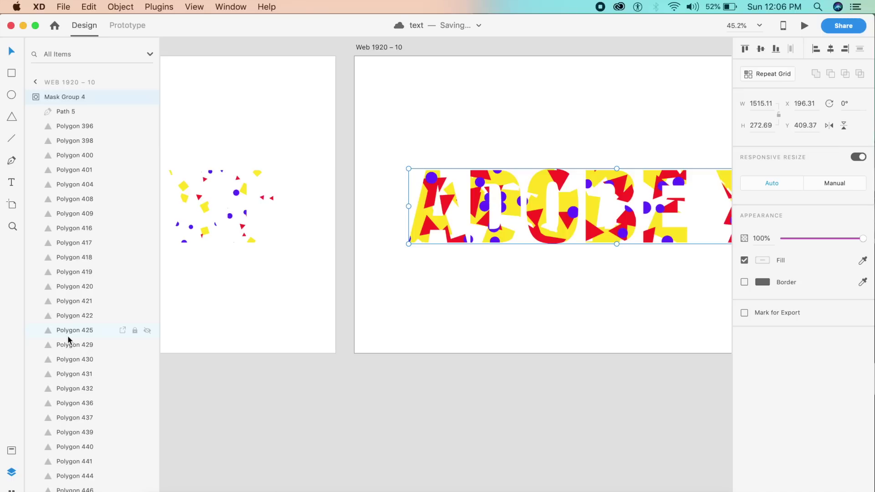
{"action": "scroll", "coordinate": [226, 288], "scroll_direction": "left", "scroll_amount": 5}
Step: Select every confetti layer from Polygon 22 to Rectangle 202 inside the mask group on Web 1920 – 9
{"action": "left_click", "coordinate": [270, 208]}
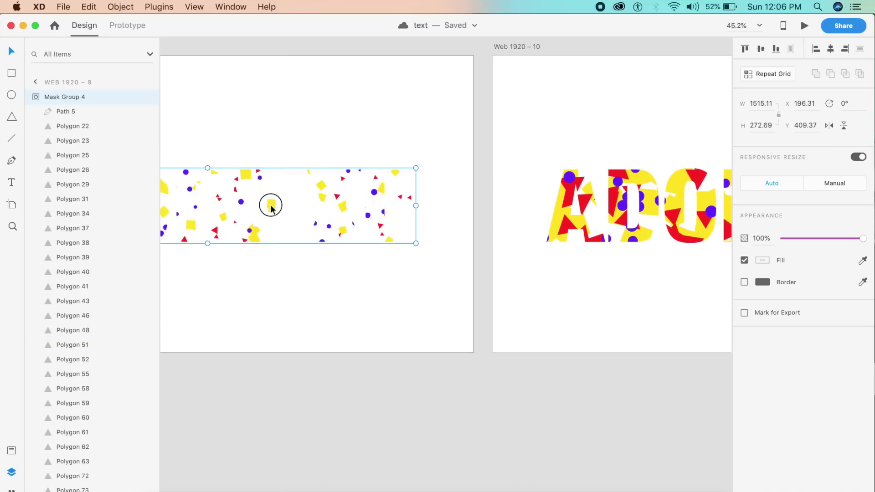
{"action": "double_click", "coordinate": [271, 208]}
{"action": "left_click", "coordinate": [104, 126]}
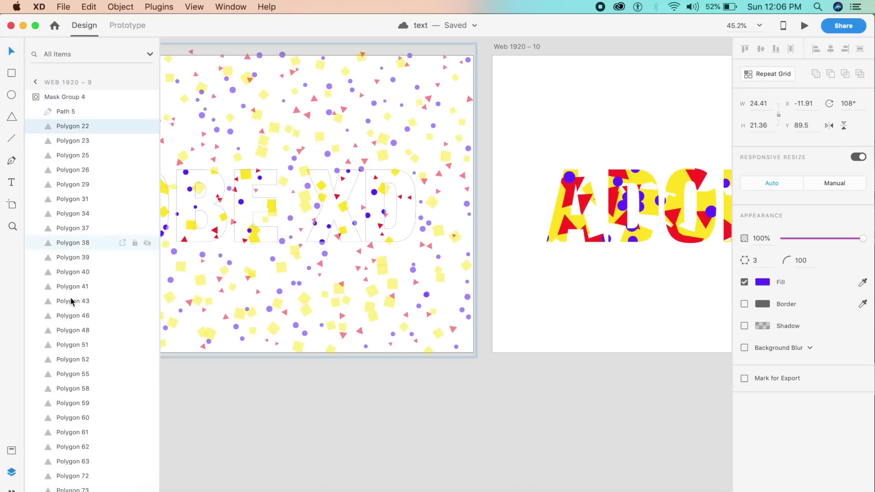
{"action": "scroll", "coordinate": [71, 301], "scroll_direction": "down", "scroll_amount": 20}
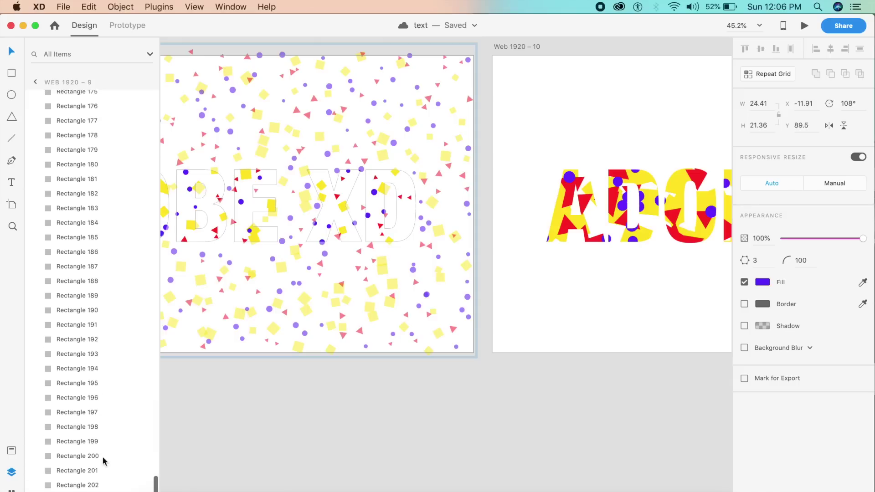
{"action": "left_click", "coordinate": [78, 485], "text": "shift"}
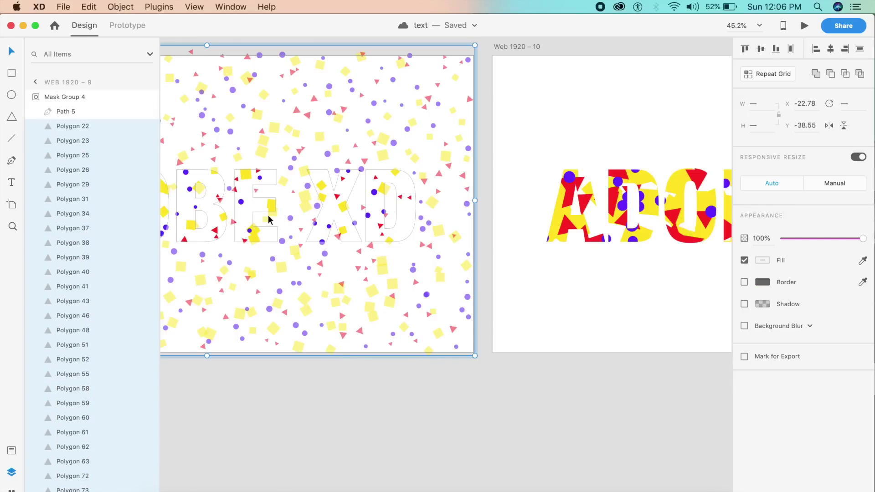
Step: Rename the selected Web 1920 – 9 confetti layers with the Rename it plugin, using an ascending number sequence (%n) starting from 1
{"action": "left_click", "coordinate": [11, 489]}
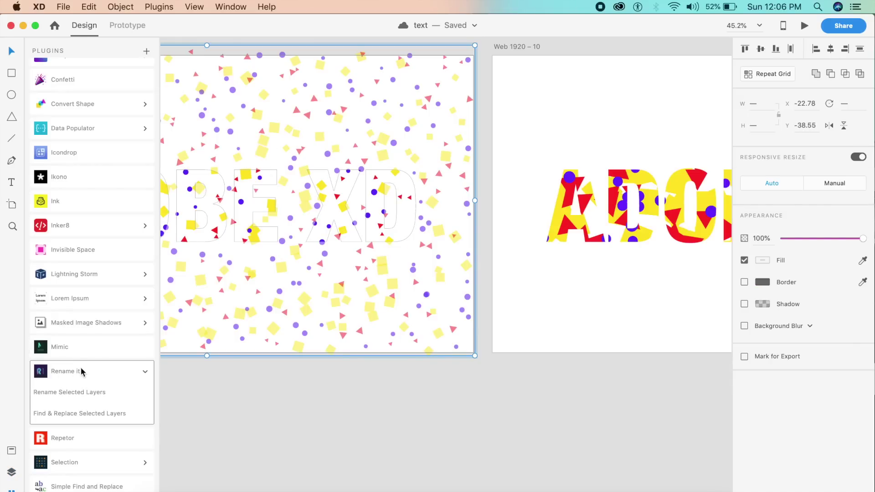
{"action": "left_click", "coordinate": [93, 391]}
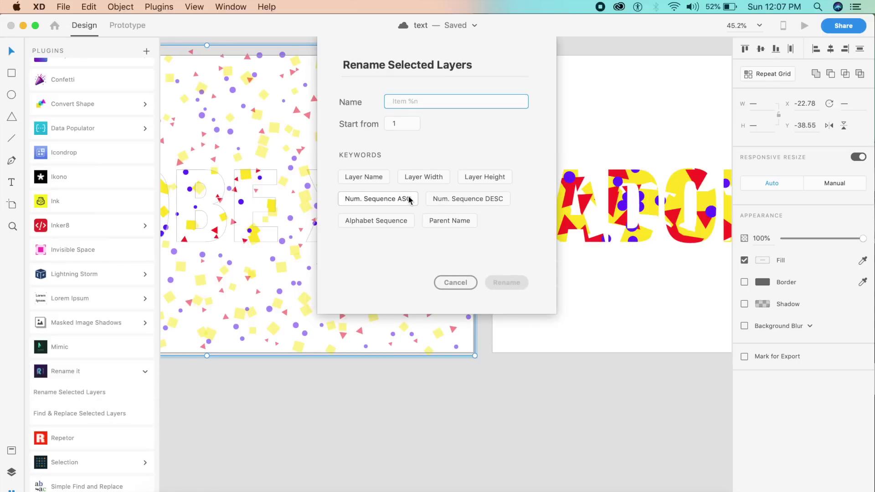
{"action": "left_click", "coordinate": [406, 200]}
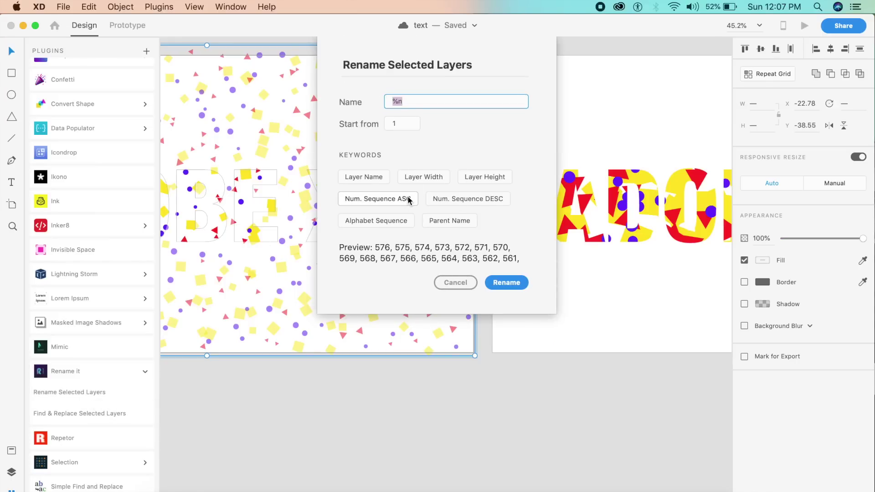
{"action": "left_click", "coordinate": [415, 125]}
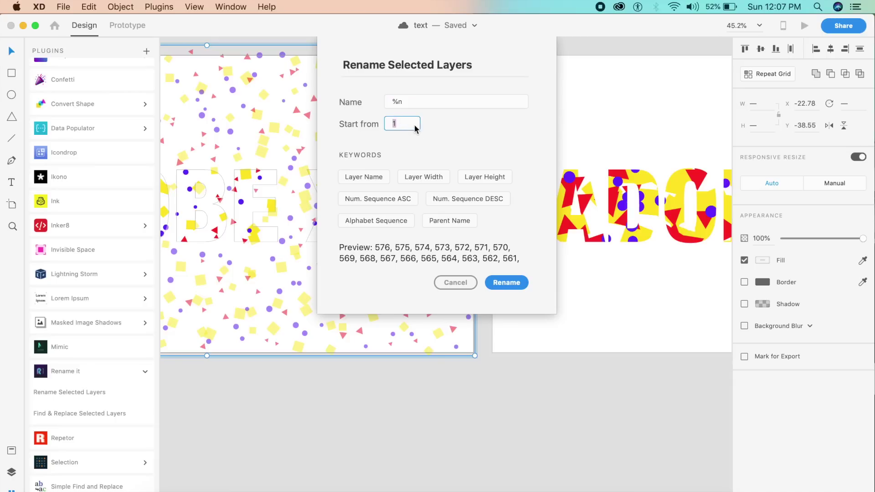
{"action": "left_click", "coordinate": [514, 281]}
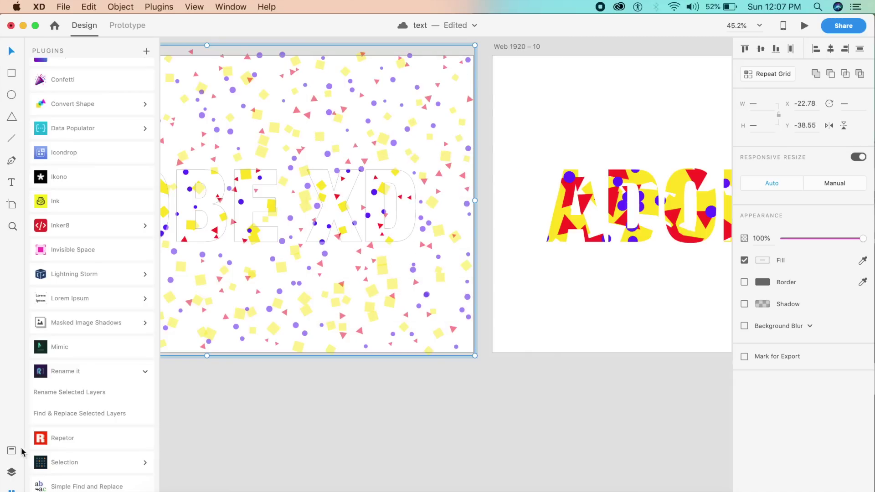
{"action": "left_click", "coordinate": [11, 472]}
{"action": "scroll", "coordinate": [85, 144], "scroll_direction": "down", "scroll_amount": 20}
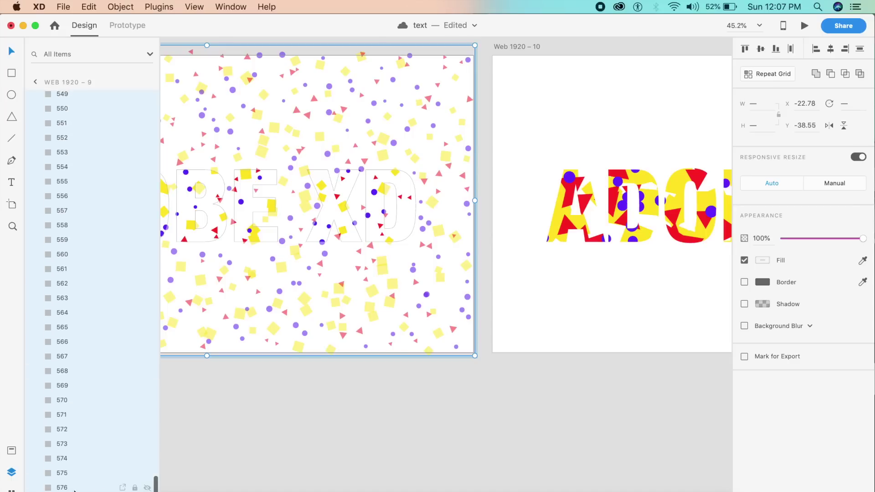
Step: Select every confetti layer from Polygon 396 to Rectangle 389 inside the mask group on Web 1920 – 10
{"action": "left_click", "coordinate": [297, 411]}
{"action": "scroll", "coordinate": [328, 333], "scroll_direction": "right", "scroll_amount": 10}
{"action": "left_click", "coordinate": [410, 223]}
{"action": "double_click", "coordinate": [428, 222]}
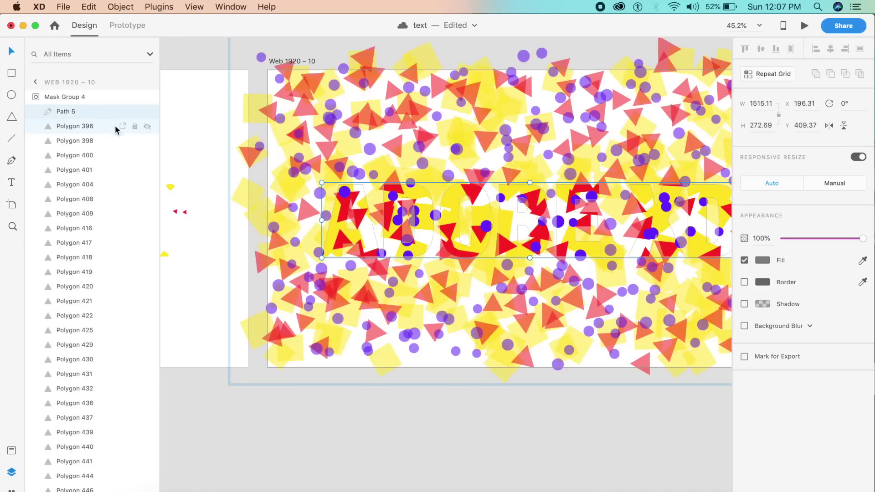
{"action": "left_click", "coordinate": [88, 127]}
{"action": "scroll", "coordinate": [85, 211], "scroll_direction": "down", "scroll_amount": 20}
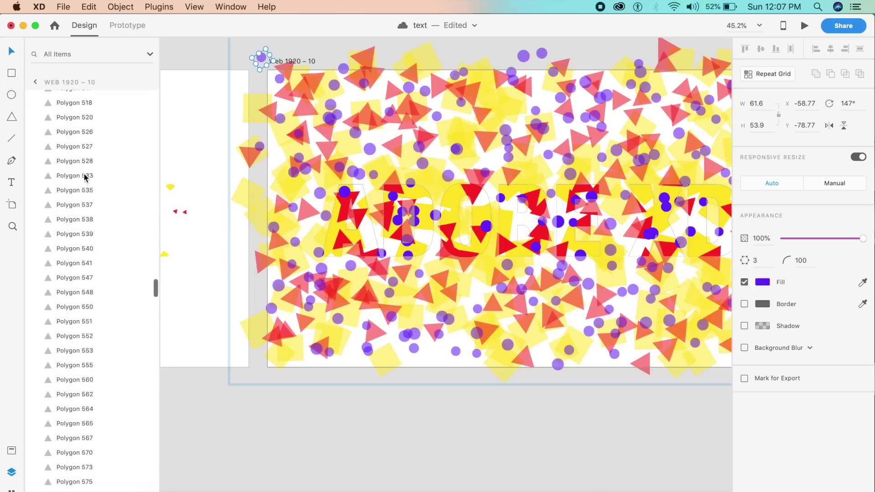
{"action": "left_click", "coordinate": [78, 486], "text": "shift"}
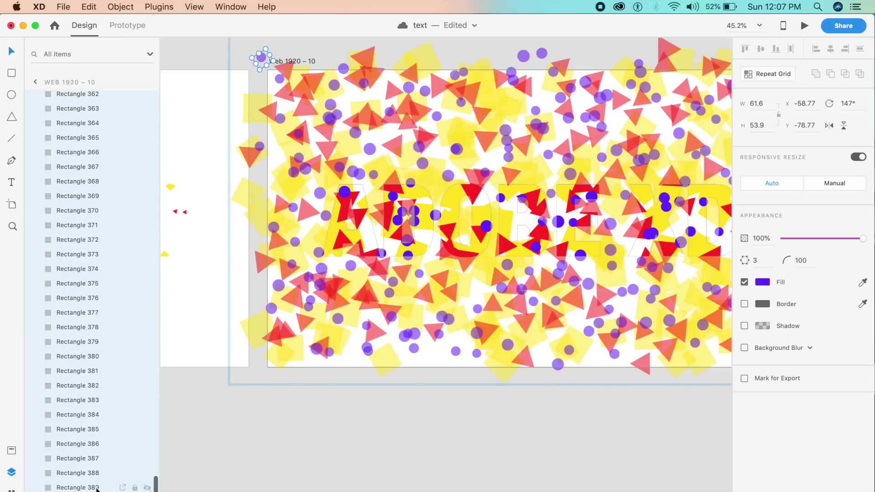
Step: Give the selected Web 1920 – 10 confetti layers the same ascending number names (%n) from 1 with the Rename it plugin
{"action": "key", "text": "super+alt+p"}
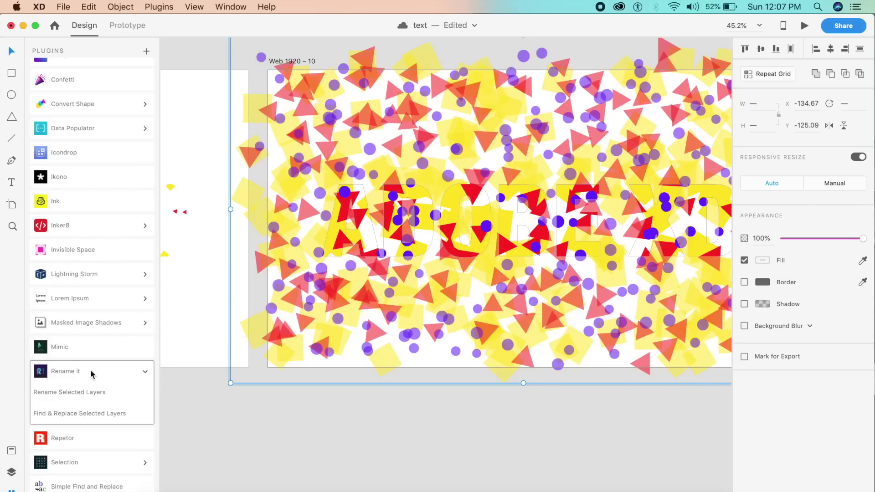
{"action": "left_click", "coordinate": [104, 397]}
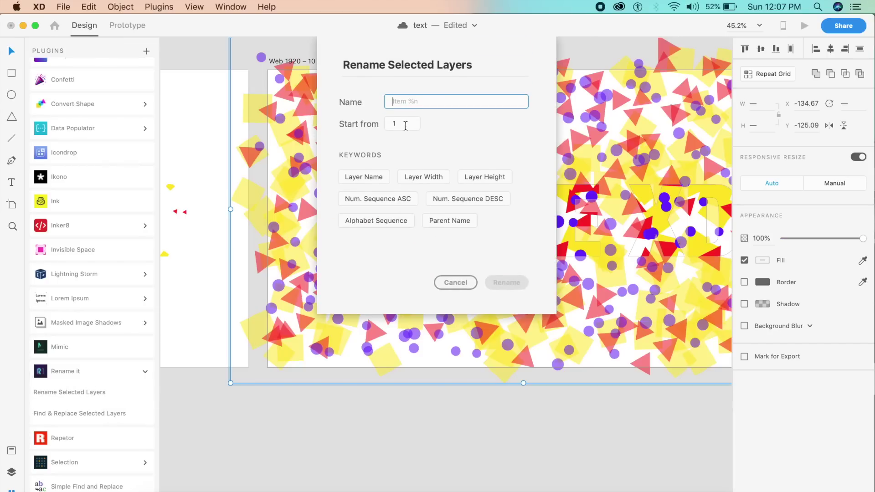
{"action": "left_click", "coordinate": [396, 200]}
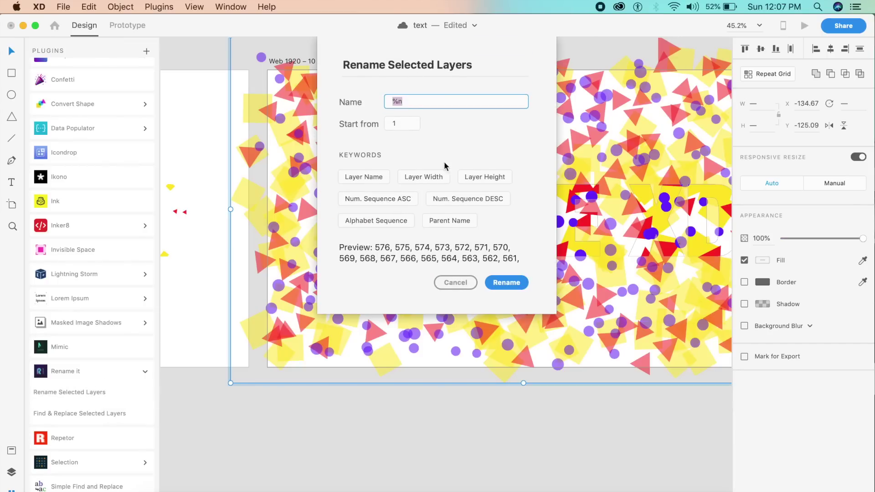
{"action": "key", "text": "Return"}
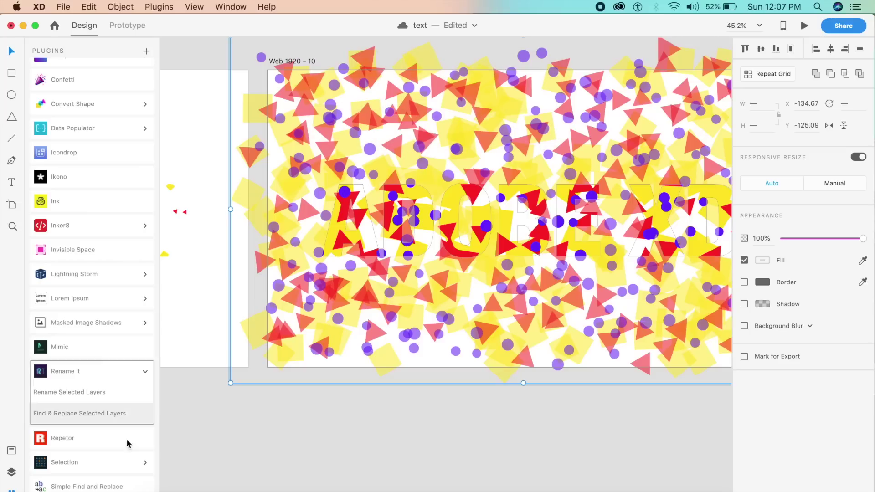
{"action": "left_click", "coordinate": [12, 472]}
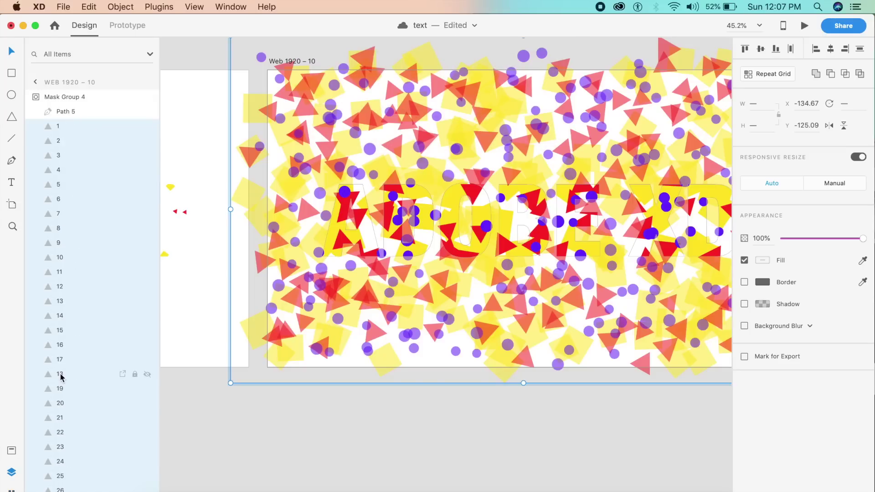
{"action": "scroll", "coordinate": [61, 376], "scroll_direction": "down", "scroll_amount": 20}
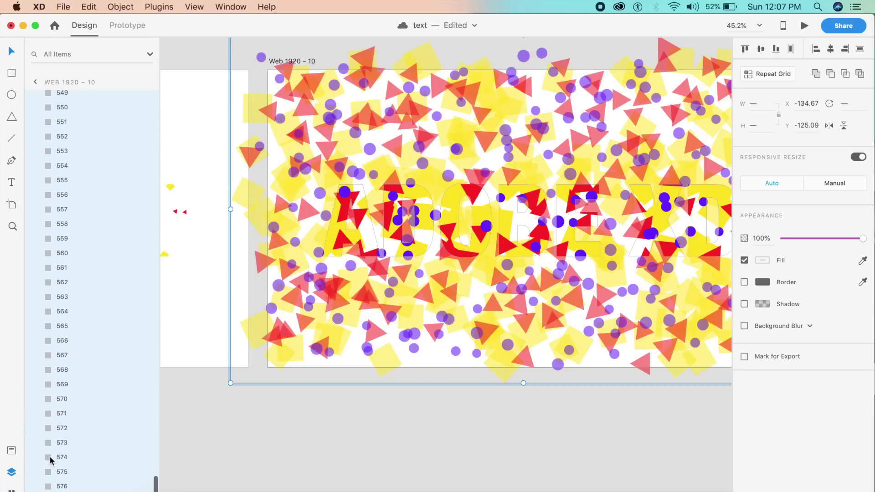
Step: Switch to prototyping and connect the masked lettering on Web 1920 – 9 to the Web 1920 – 10 artboard
{"action": "left_click", "coordinate": [260, 422]}
{"action": "scroll", "coordinate": [371, 199], "scroll_direction": "left", "scroll_amount": 5}
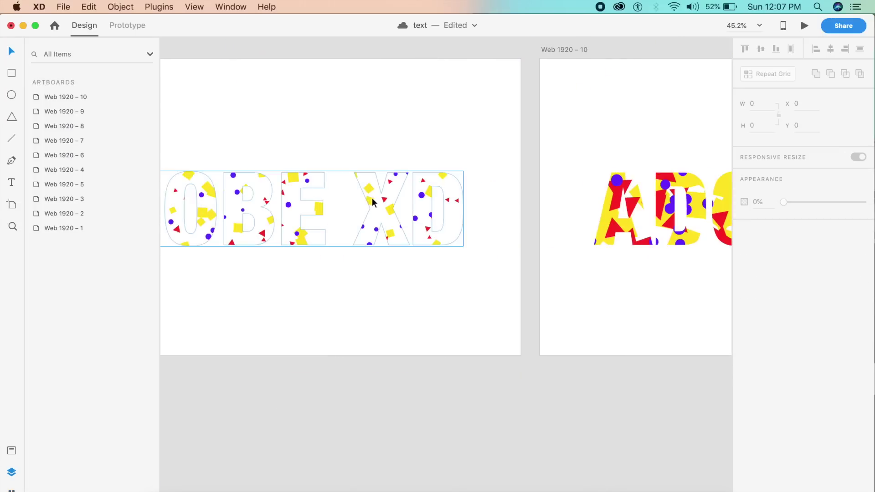
{"action": "left_click", "coordinate": [371, 199]}
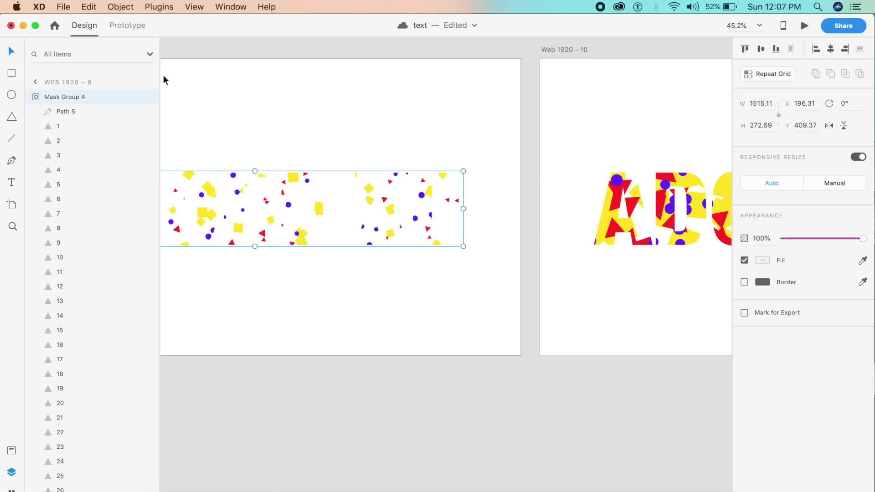
{"action": "left_click", "coordinate": [128, 26]}
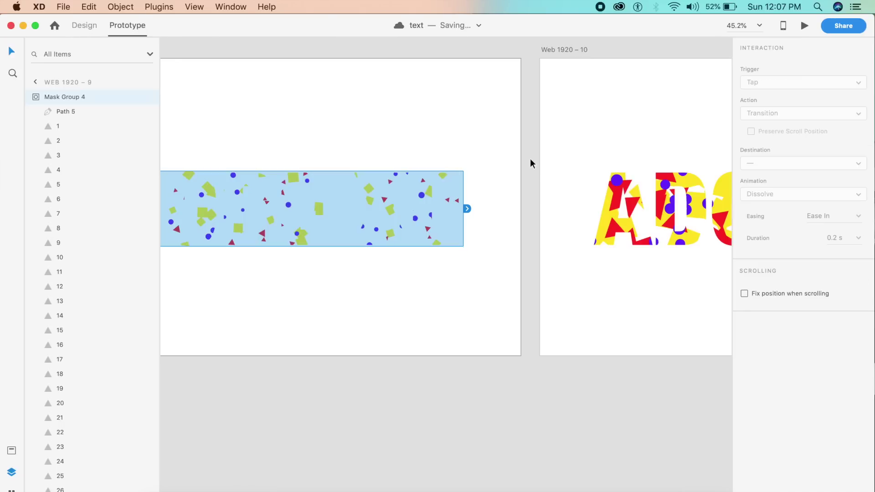
{"action": "left_click", "coordinate": [467, 209]}
{"action": "left_click_drag", "start_coordinate": [468, 208], "coordinate": [599, 188]}
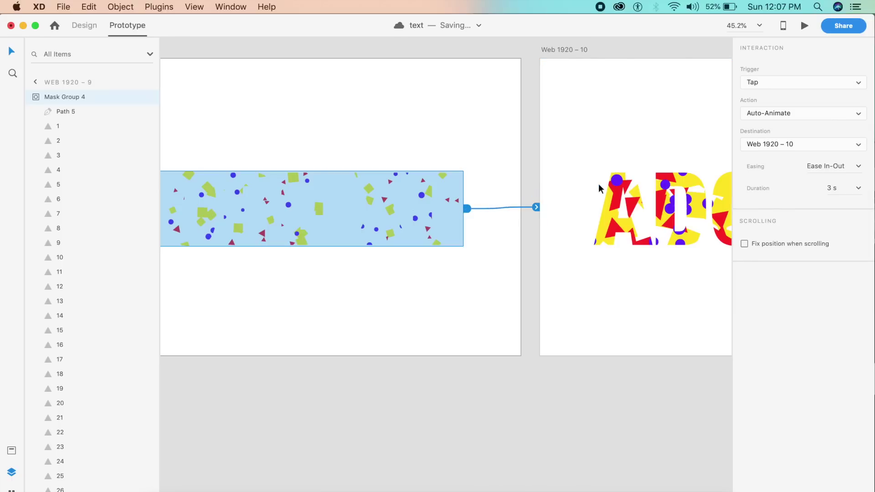
Step: Review the connection's trigger, action and easing options, keeping Tap, Auto-Animate and Ease In-Out
{"action": "scroll", "coordinate": [598, 184], "scroll_direction": "right", "scroll_amount": 4}
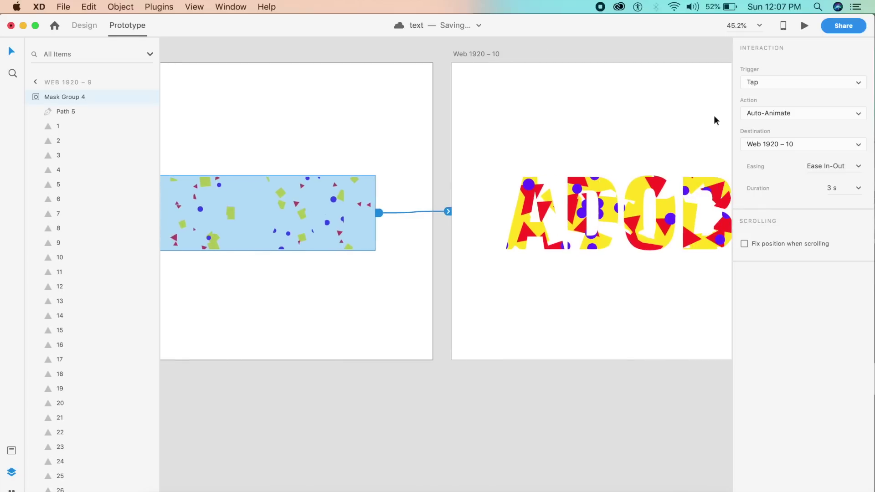
{"action": "left_click", "coordinate": [809, 83]}
{"action": "left_click", "coordinate": [809, 82]}
{"action": "left_click", "coordinate": [786, 113]}
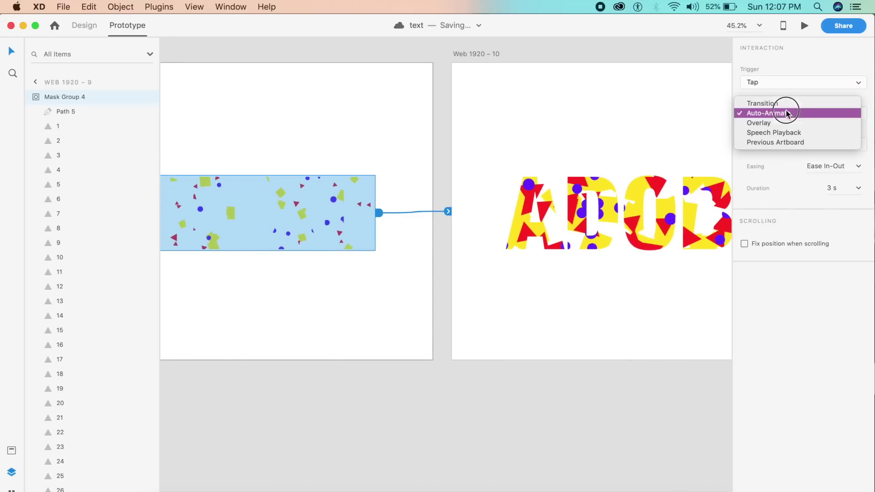
{"action": "left_click", "coordinate": [787, 114]}
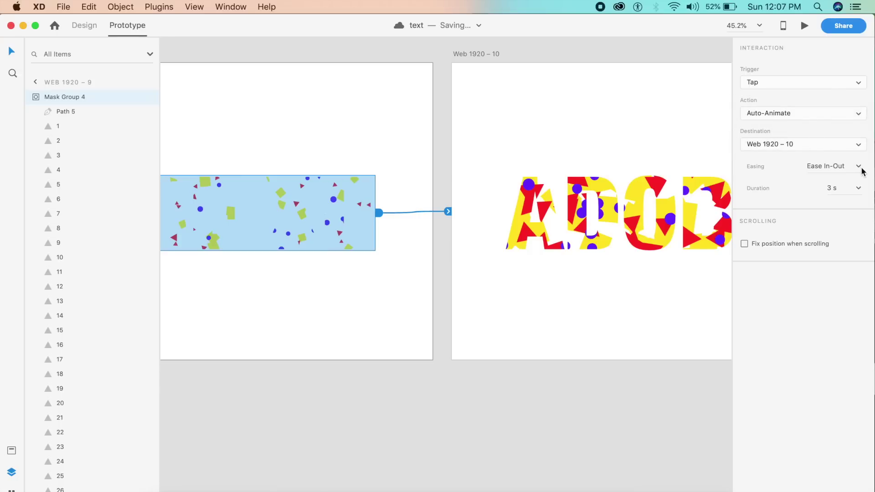
{"action": "left_click", "coordinate": [864, 170]}
{"action": "left_click", "coordinate": [864, 170]}
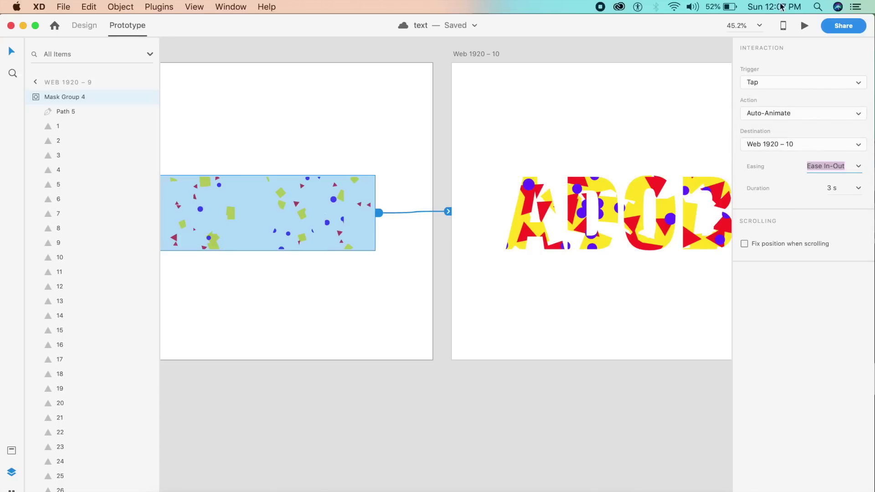
Step: Preview the prototype, trigger the confetti lettering animation and close the preview
{"action": "left_click", "coordinate": [804, 27]}
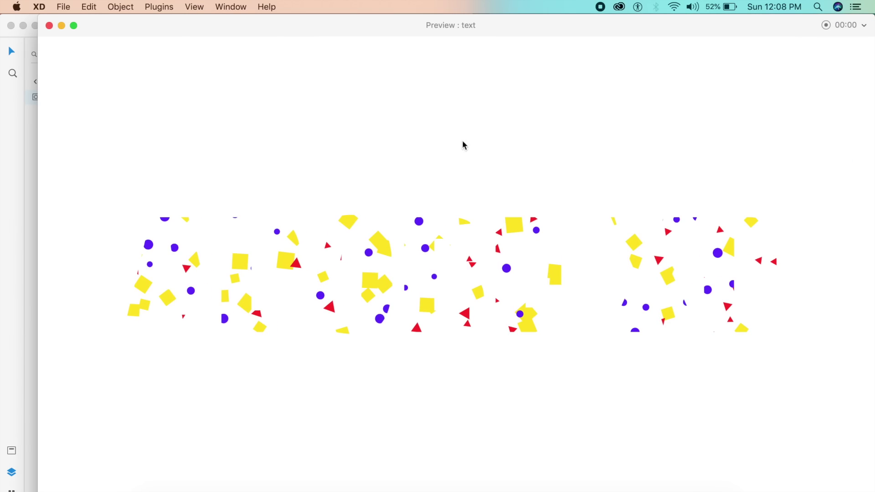
{"action": "left_click", "coordinate": [455, 288]}
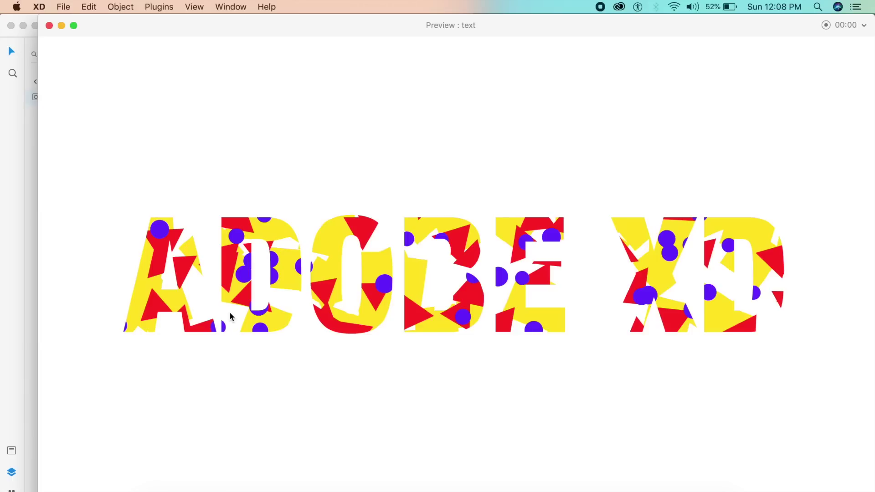
{"action": "left_click", "coordinate": [49, 26]}
Step: Set the duration of the Auto-Animate connection to 4 s
{"action": "left_click", "coordinate": [859, 188]}
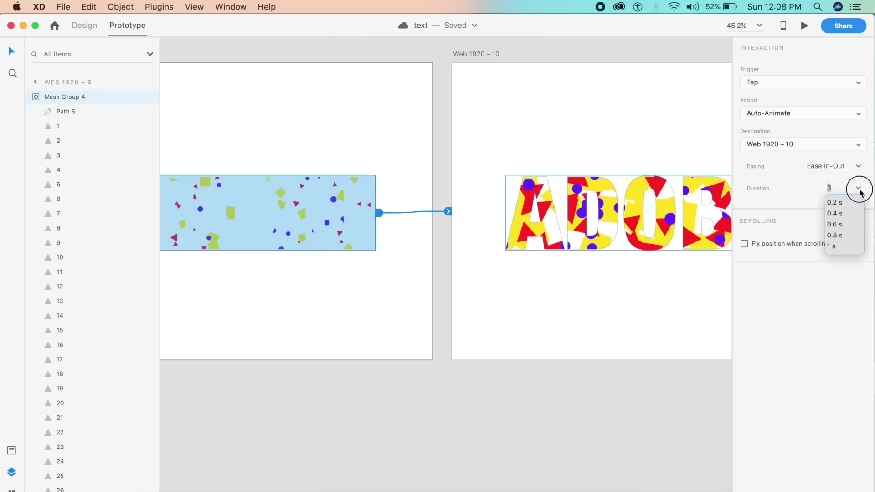
{"action": "key", "text": "Return"}
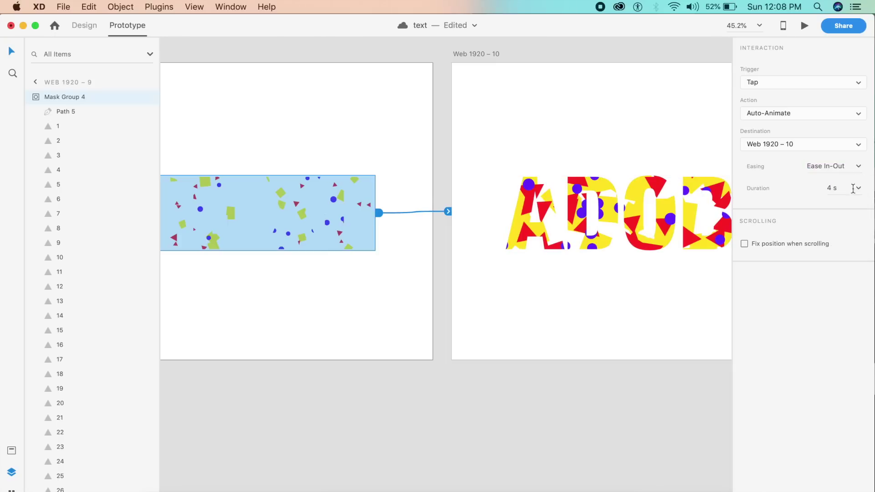
Step: Preview the prototype with the 4 s duration, play the confetti lettering animation and close the preview
{"action": "left_click", "coordinate": [806, 25]}
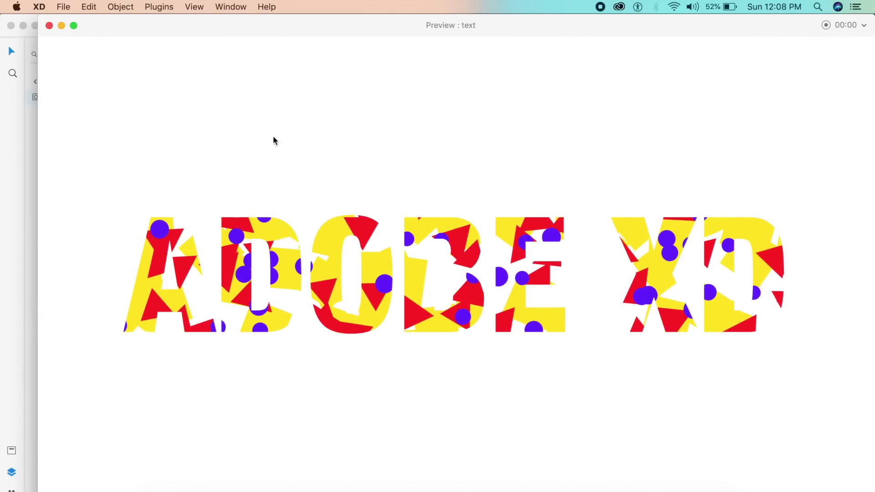
{"action": "left_click", "coordinate": [49, 26]}
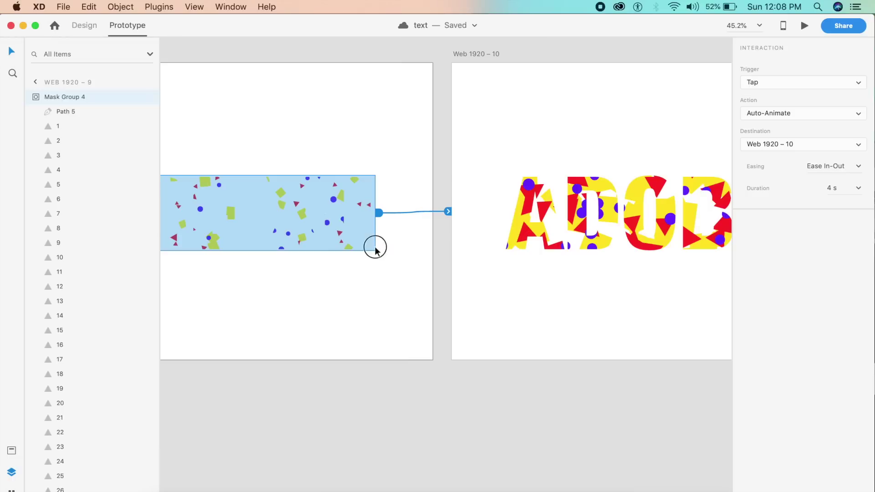
{"action": "scroll", "coordinate": [374, 246], "scroll_direction": "up", "scroll_amount": 3}
{"action": "scroll", "coordinate": [374, 247], "scroll_direction": "down", "scroll_amount": 3}
Step: Return to design mode and duplicate the Web 1920 – 9 artboard, placing the copy directly below the original
{"action": "left_click", "coordinate": [84, 26]}
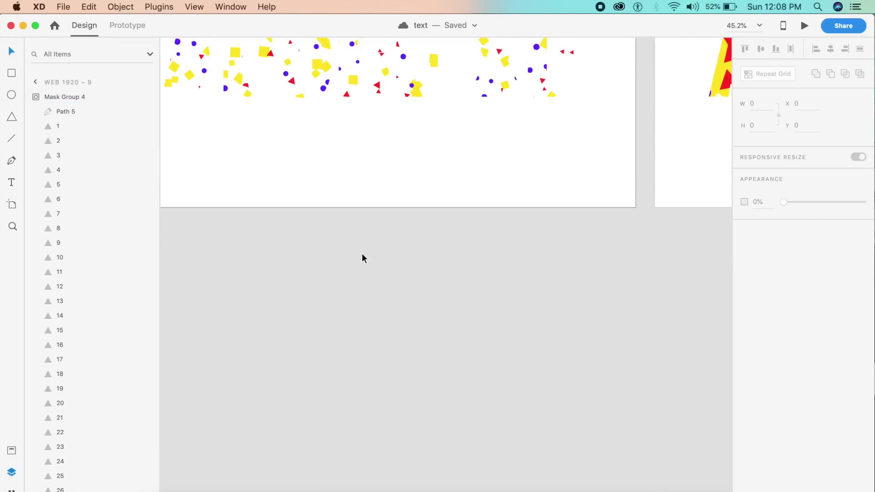
{"action": "scroll", "coordinate": [362, 254], "scroll_direction": "down", "scroll_amount": 5}
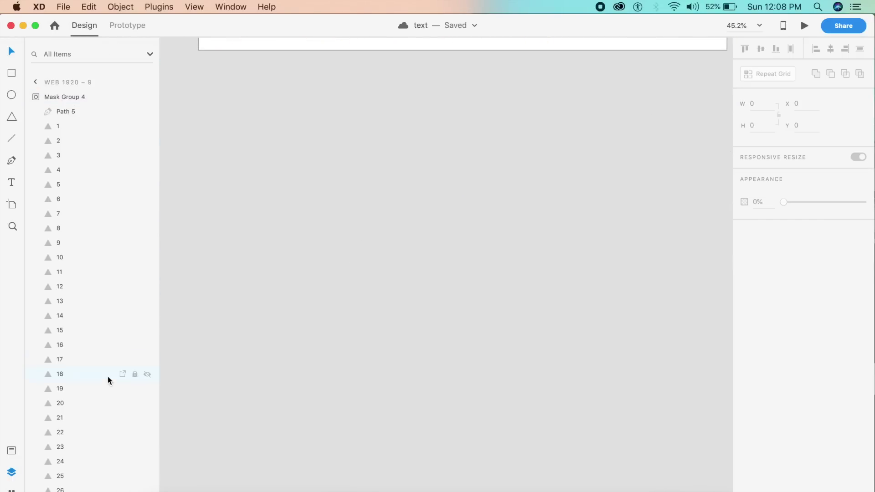
{"action": "left_click", "coordinate": [11, 451]}
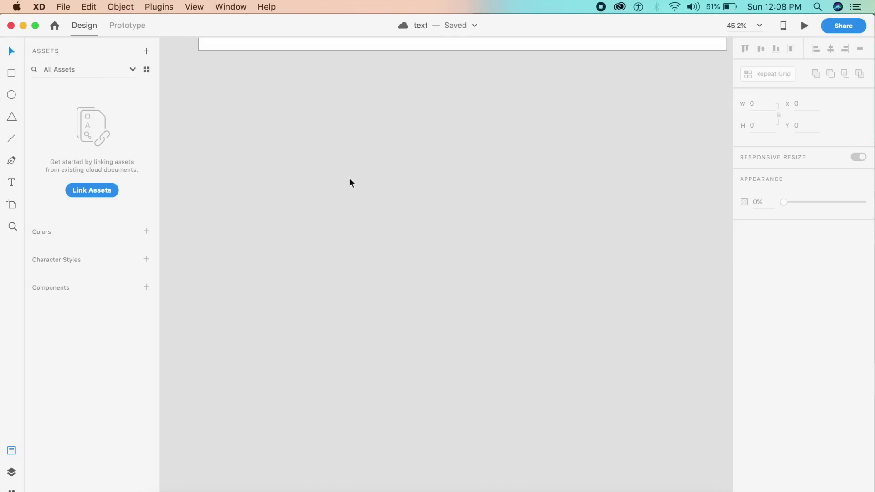
{"action": "scroll", "coordinate": [349, 177], "scroll_direction": "up", "scroll_amount": 10}
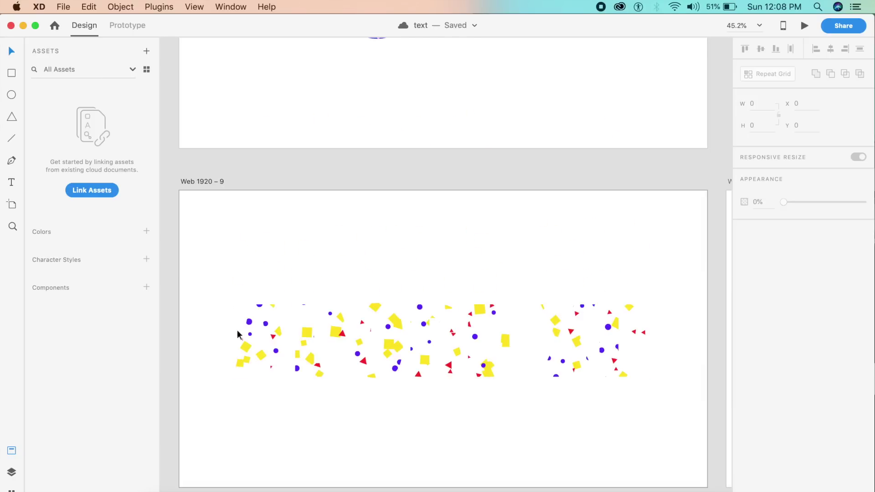
{"action": "scroll", "coordinate": [244, 353], "scroll_direction": "down", "scroll_amount": 4}
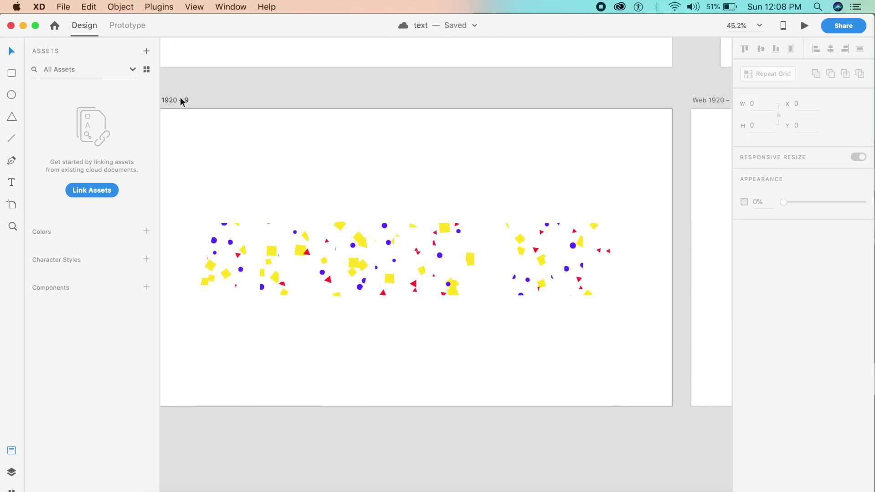
{"action": "left_click_drag", "start_coordinate": [179, 100], "coordinate": [181, 439]}
{"action": "scroll", "coordinate": [181, 440], "scroll_direction": "down", "scroll_amount": 5}
{"action": "scroll", "coordinate": [180, 439], "scroll_direction": "down", "scroll_amount": 3}
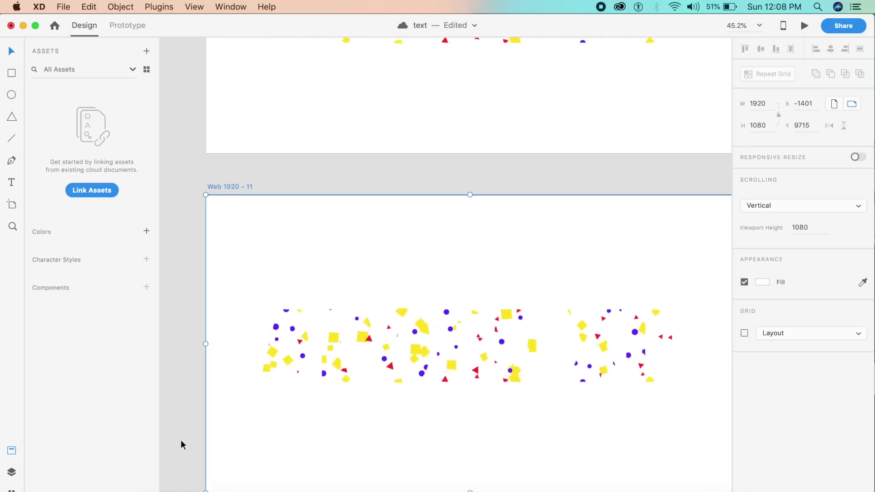
Step: Delete confetti layers 1 to 576 from Mask Group 4 on Web 1920 – 11, keeping only the lettering path
{"action": "left_click", "coordinate": [402, 299]}
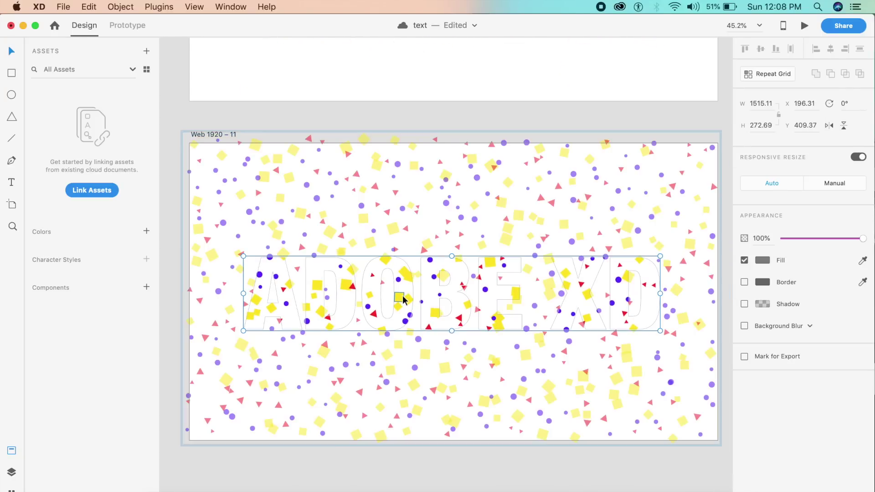
{"action": "double_click", "coordinate": [403, 299]}
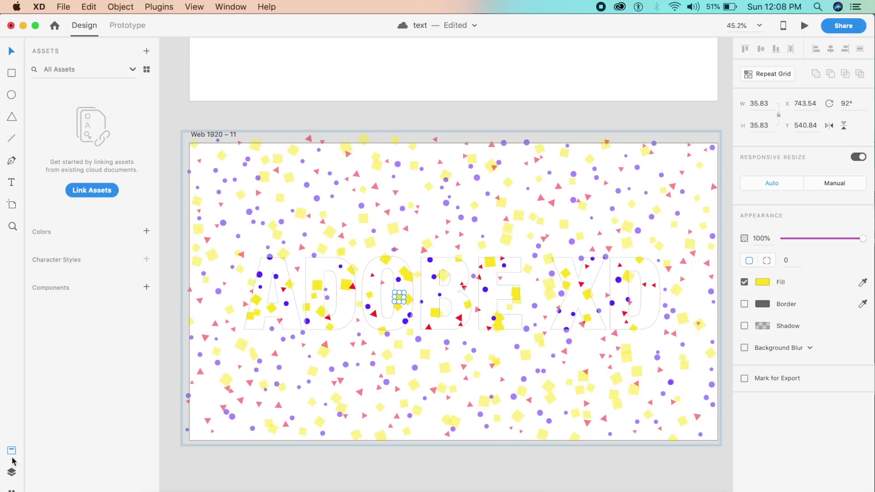
{"action": "left_click", "coordinate": [12, 472]}
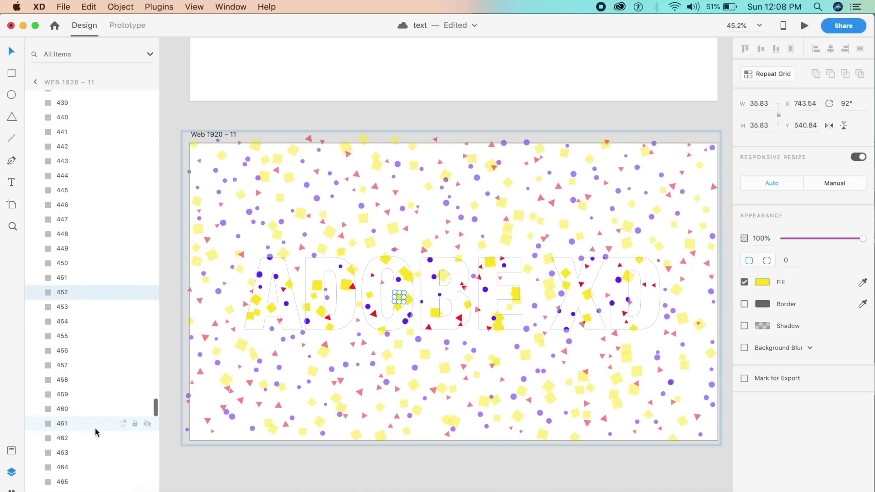
{"action": "scroll", "coordinate": [96, 424], "scroll_direction": "down", "scroll_amount": 15}
{"action": "left_click", "coordinate": [80, 487]}
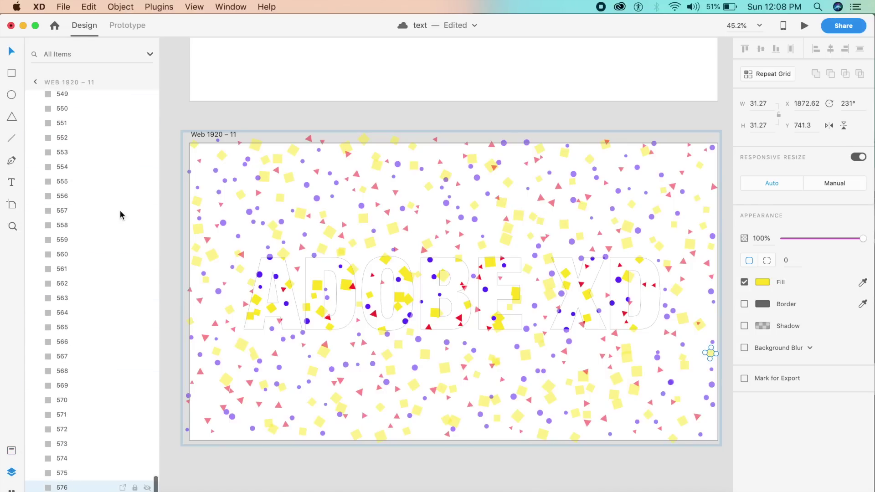
{"action": "scroll", "coordinate": [120, 210], "scroll_direction": "up", "scroll_amount": 20}
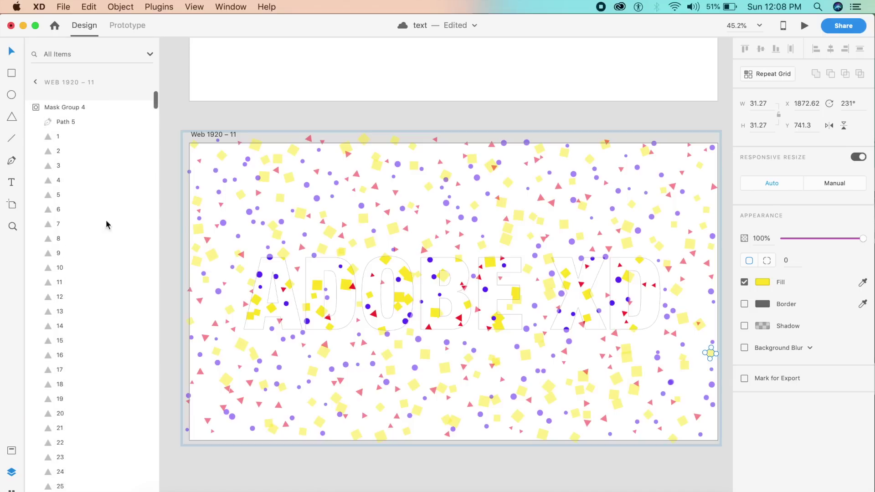
{"action": "left_click", "coordinate": [67, 127], "text": "shift"}
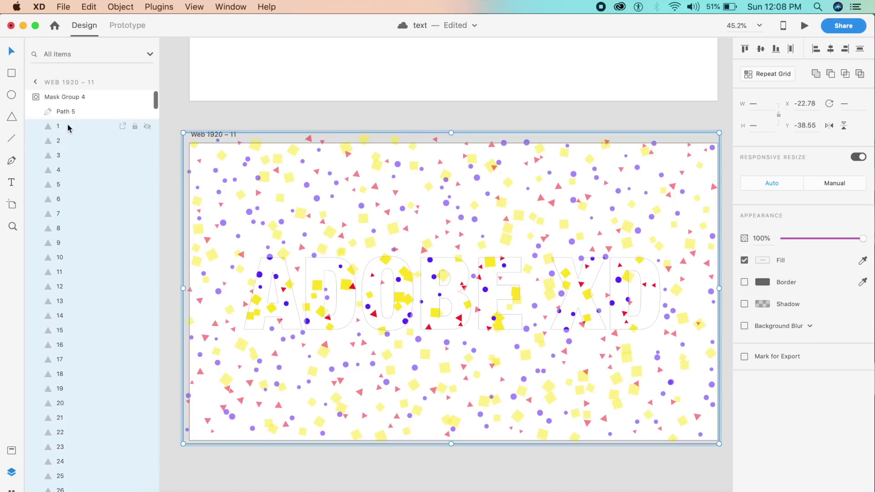
{"action": "key", "text": "Delete"}
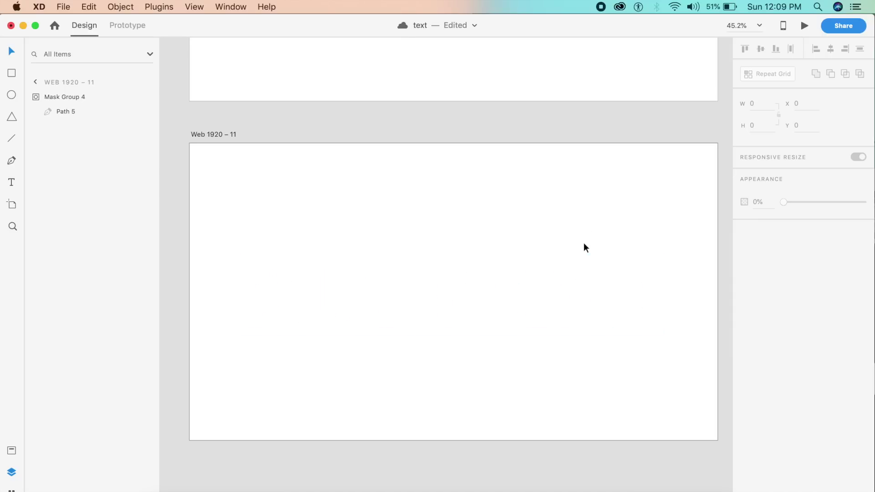
Step: Draw a triangle about 49 by 42 px inside Mask Group 4, over the lower left leg of the letter A
{"action": "left_click", "coordinate": [587, 258]}
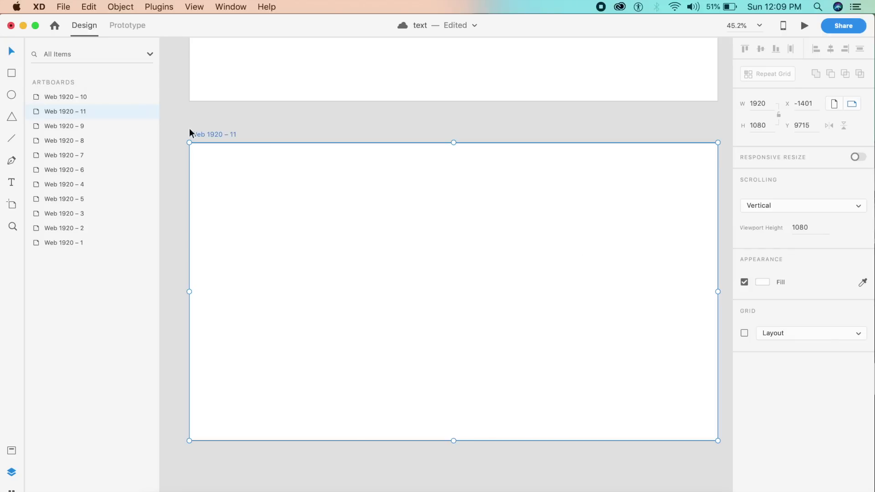
{"action": "left_click", "coordinate": [36, 111]}
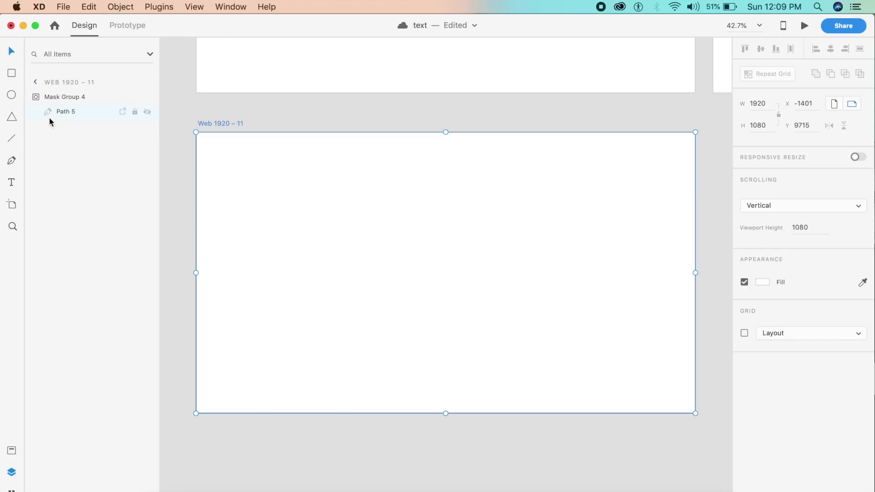
{"action": "left_click", "coordinate": [48, 116]}
{"action": "scroll", "coordinate": [300, 229], "scroll_direction": "up", "scroll_amount": 5}
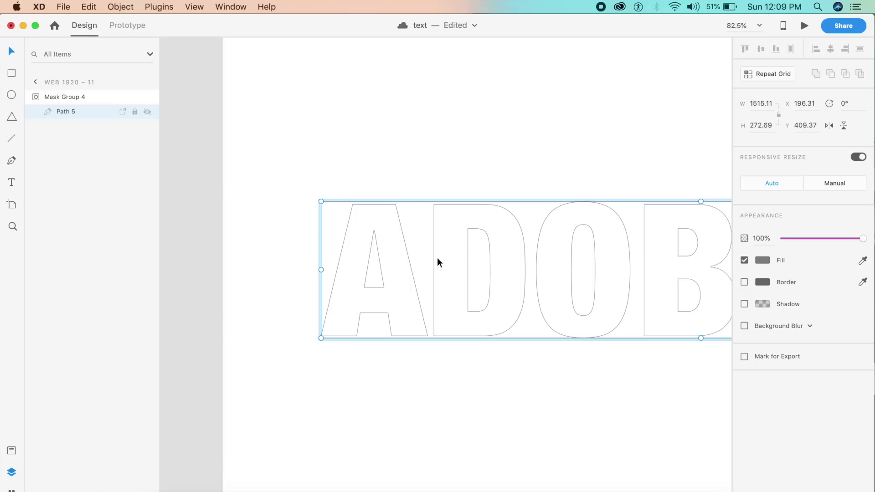
{"action": "key", "text": "y"}
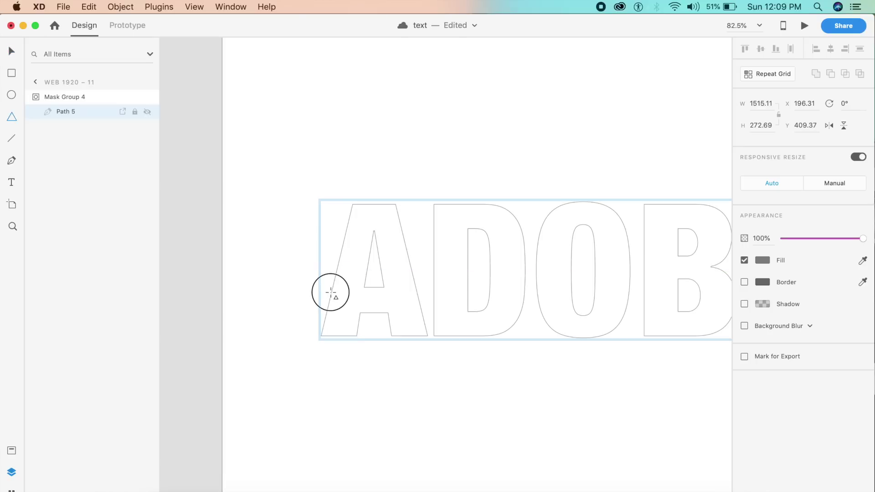
{"action": "left_click_drag", "start_coordinate": [330, 292], "coordinate": [354, 313]}
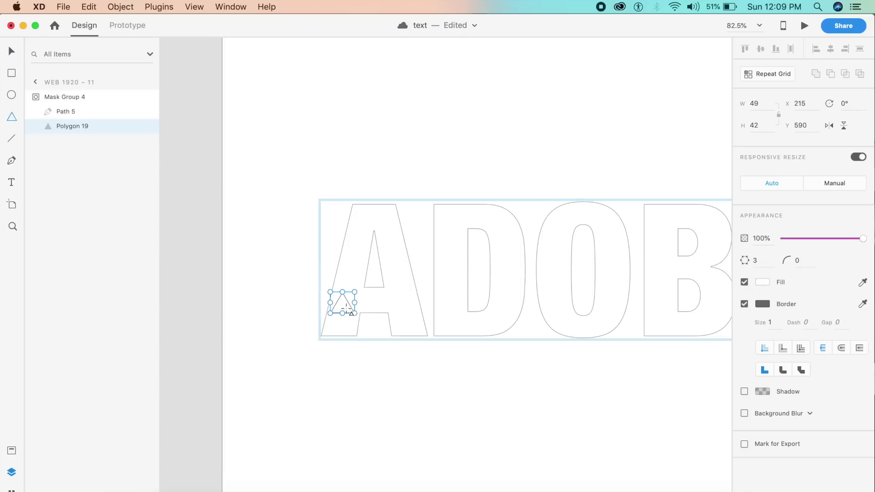
{"action": "key", "text": "Escape"}
{"action": "key", "text": "Escape"}
Step: Remove the new triangle's border and fill it with a solid vivid blue
{"action": "left_click", "coordinate": [342, 305]}
{"action": "double_click", "coordinate": [343, 310]}
{"action": "left_click", "coordinate": [745, 303]}
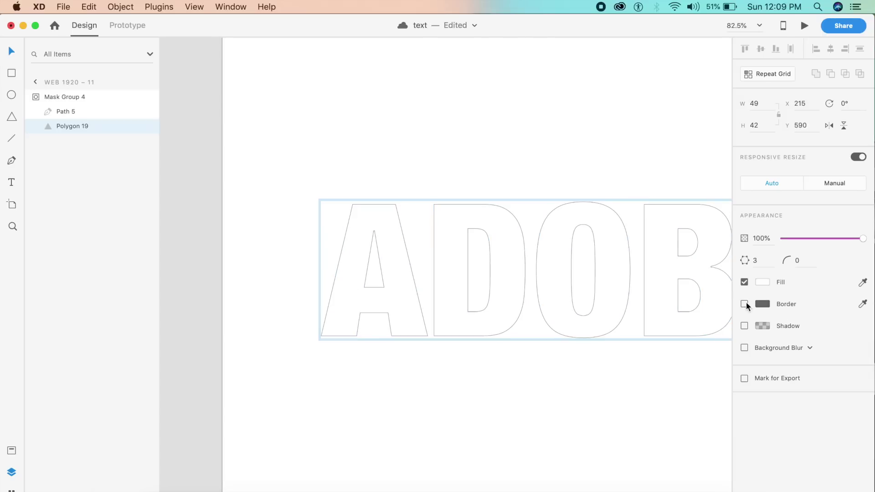
{"action": "left_click", "coordinate": [763, 282]}
{"action": "left_click_drag", "start_coordinate": [725, 259], "coordinate": [722, 253]}
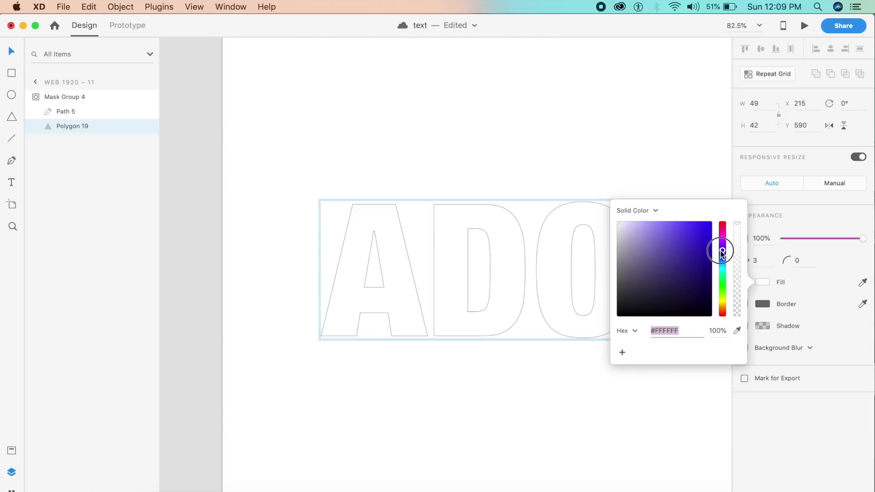
{"action": "left_click_drag", "start_coordinate": [700, 221], "coordinate": [710, 223]}
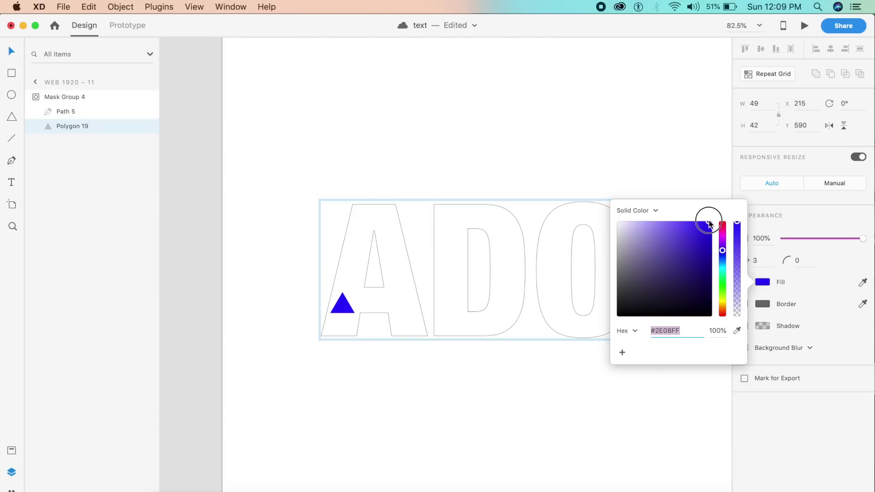
{"action": "left_click", "coordinate": [486, 28]}
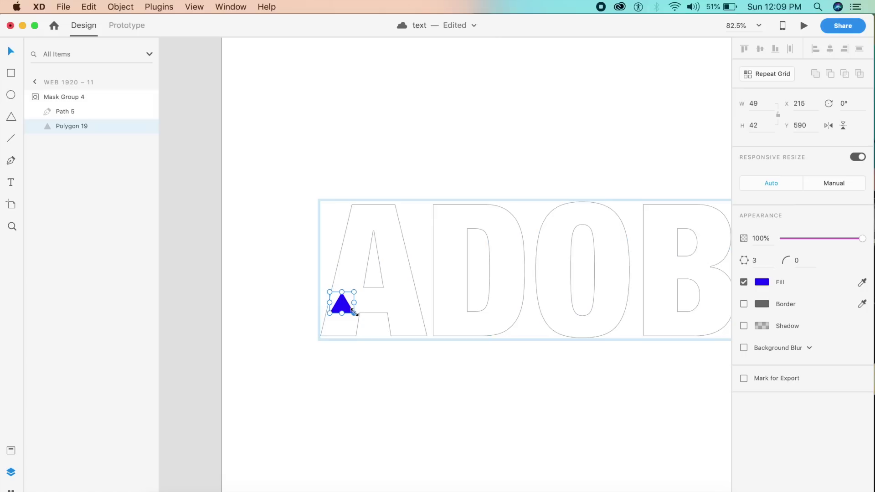
Step: Move the blue triangle to the A's lower left corner and copy it to the A's crossbar and the first D's lower and upper parts
{"action": "scroll", "coordinate": [345, 312], "scroll_direction": "up", "scroll_amount": 5}
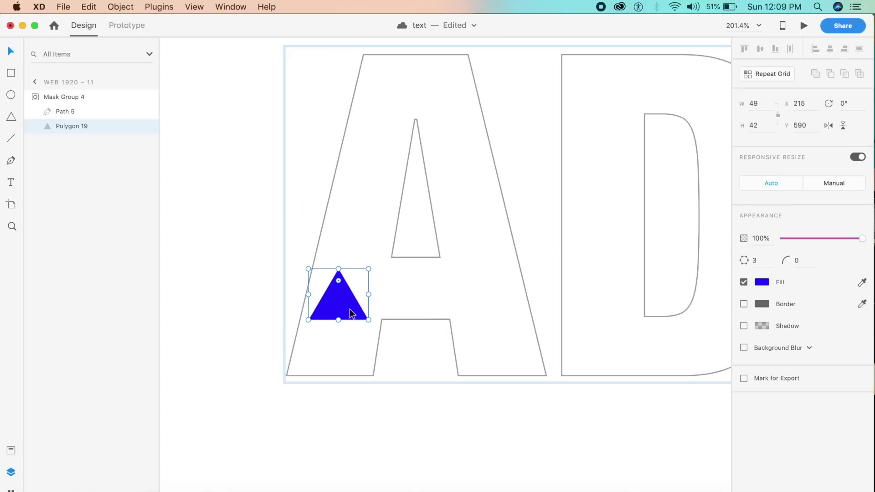
{"action": "left_click_drag", "start_coordinate": [345, 313], "coordinate": [454, 250]}
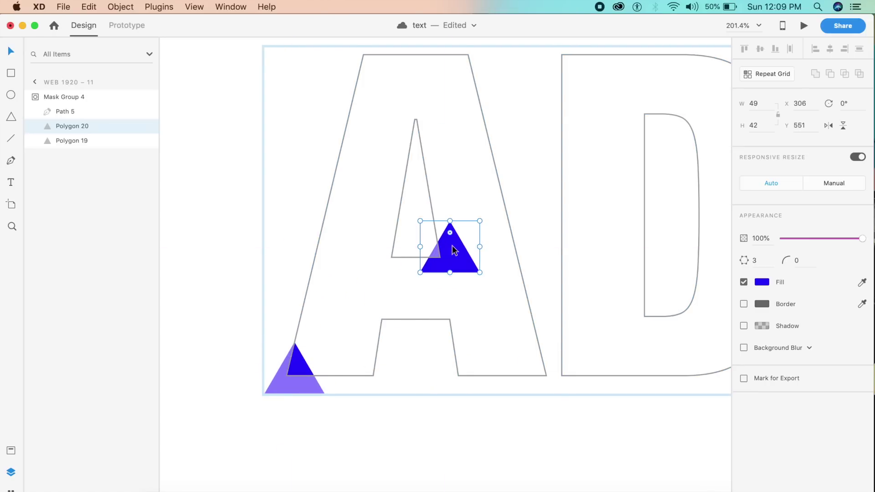
{"action": "scroll", "coordinate": [453, 248], "scroll_direction": "right", "scroll_amount": 5}
{"action": "left_click_drag", "start_coordinate": [348, 268], "coordinate": [538, 327]}
{"action": "scroll", "coordinate": [539, 328], "scroll_direction": "right", "scroll_amount": 5}
{"action": "left_click_drag", "start_coordinate": [466, 335], "coordinate": [517, 144]}
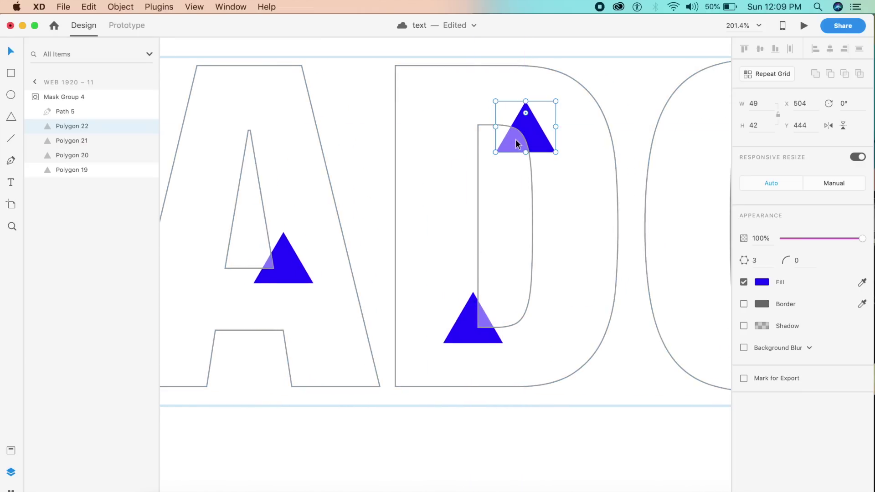
Step: Place copies of the blue triangle at the O's upper and lower inner edges and at the B's two inner openings
{"action": "scroll", "coordinate": [517, 144], "scroll_direction": "right", "scroll_amount": 10}
{"action": "left_click_drag", "start_coordinate": [348, 156], "coordinate": [572, 331]}
{"action": "scroll", "coordinate": [572, 334], "scroll_direction": "right", "scroll_amount": 5}
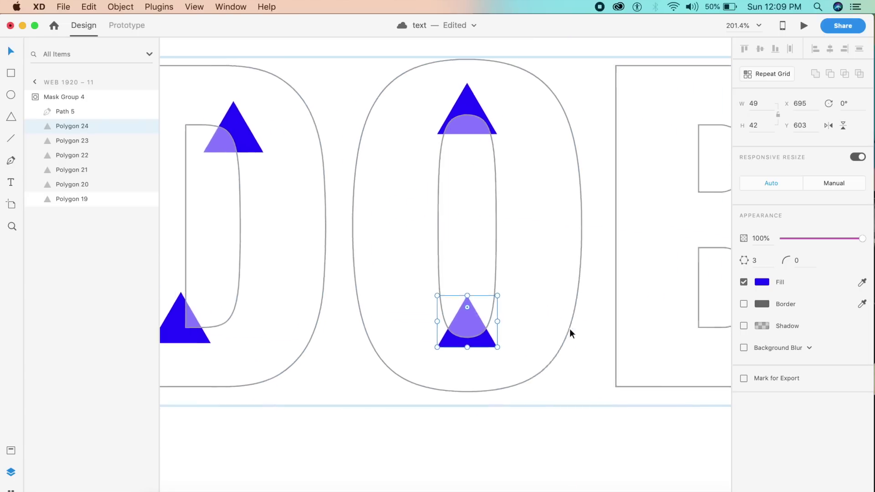
{"action": "left_click_drag", "start_coordinate": [422, 336], "coordinate": [675, 297]}
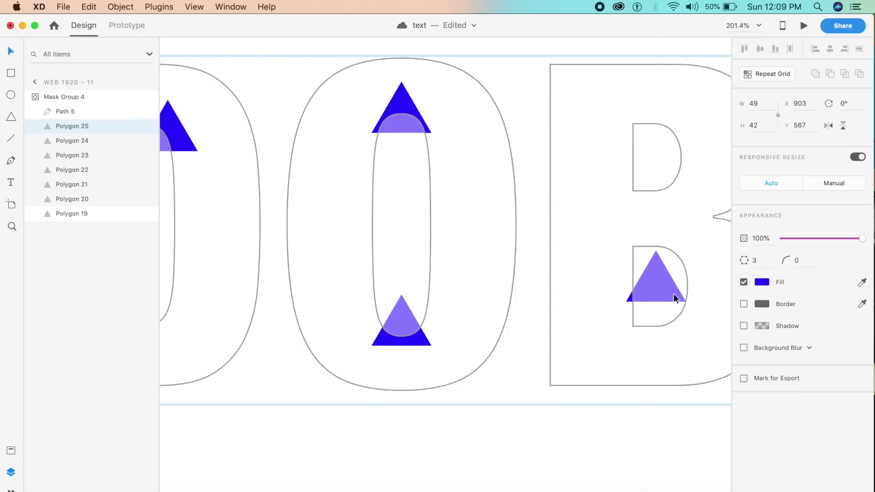
{"action": "scroll", "coordinate": [675, 297], "scroll_direction": "right", "scroll_amount": 5}
{"action": "left_click_drag", "start_coordinate": [556, 297], "coordinate": [552, 197]}
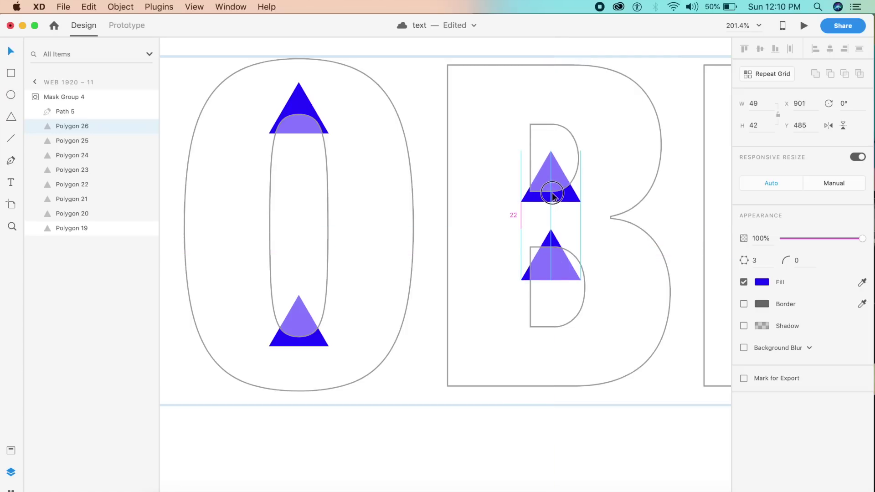
Step: Place two copies of the blue triangle on the letter E, one at its upper gap and one at its lower gap
{"action": "scroll", "coordinate": [553, 197], "scroll_direction": "right", "scroll_amount": 5}
{"action": "left_click_drag", "start_coordinate": [403, 209], "coordinate": [630, 198]}
{"action": "scroll", "coordinate": [630, 199], "scroll_direction": "right", "scroll_amount": 5}
{"action": "scroll", "coordinate": [634, 206], "scroll_direction": "right", "scroll_amount": 5}
{"action": "left_click_drag", "start_coordinate": [535, 184], "coordinate": [539, 318]}
{"action": "scroll", "coordinate": [539, 318], "scroll_direction": "right", "scroll_amount": 5}
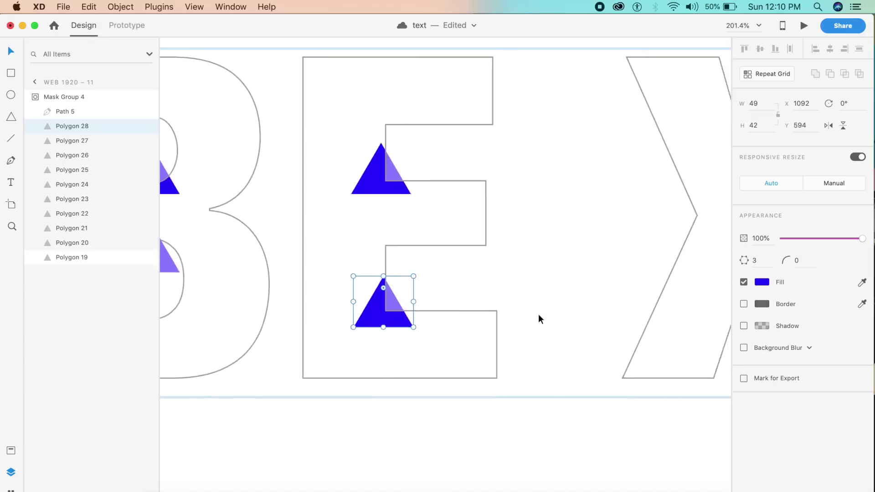
Step: Place two copies of the blue triangle on either side of the X's centre and two on the last D's lower and upper parts
{"action": "left_click_drag", "start_coordinate": [292, 322], "coordinate": [605, 221]}
{"action": "scroll", "coordinate": [510, 207], "scroll_direction": "right", "scroll_amount": 5}
{"action": "left_click_drag", "start_coordinate": [426, 208], "coordinate": [688, 314]}
{"action": "scroll", "coordinate": [689, 312], "scroll_direction": "right", "scroll_amount": 5}
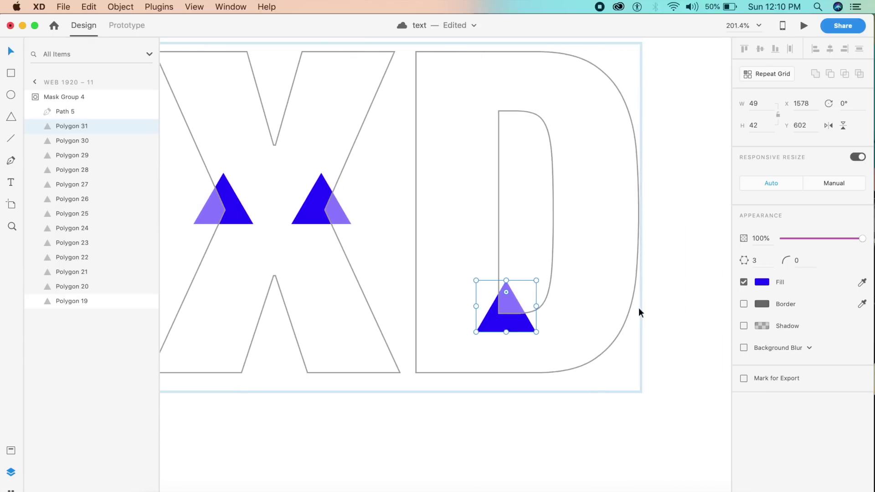
{"action": "left_click_drag", "start_coordinate": [509, 323], "coordinate": [500, 116]}
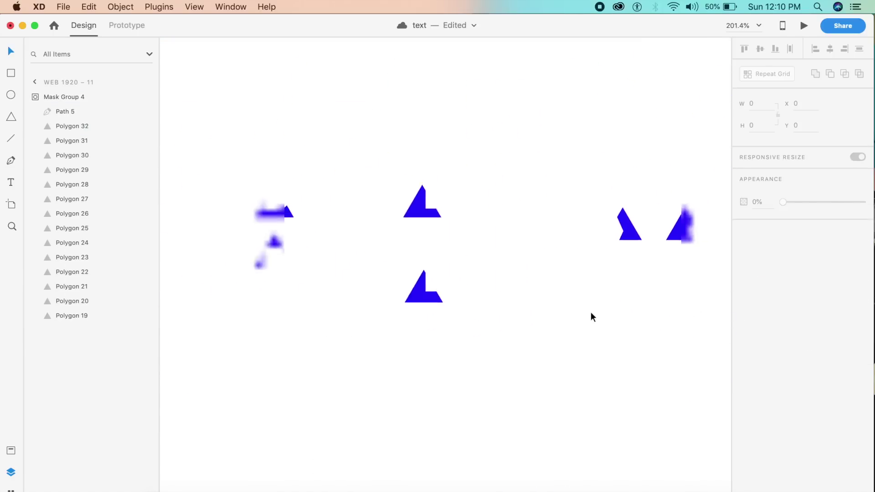
{"action": "scroll", "coordinate": [592, 317], "scroll_direction": "down", "scroll_amount": 3}
{"action": "scroll", "coordinate": [591, 316], "scroll_direction": "left", "scroll_amount": 2}
{"action": "scroll", "coordinate": [592, 316], "scroll_direction": "right", "scroll_amount": 3}
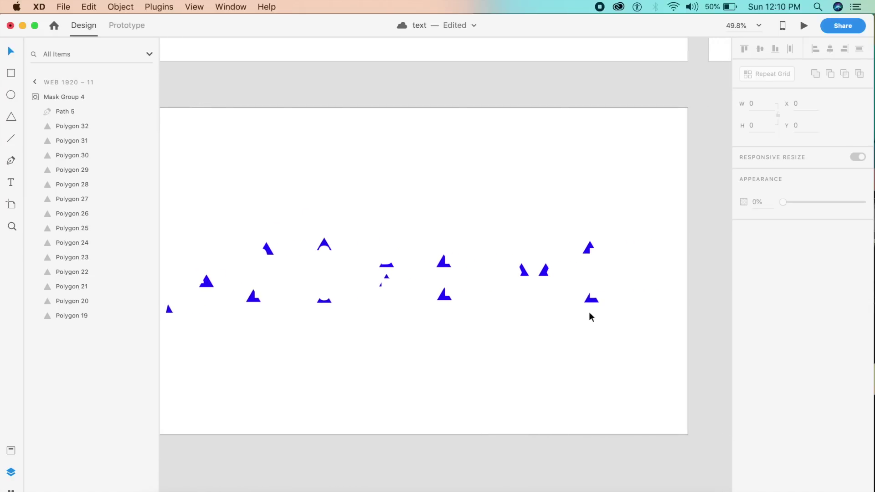
{"action": "scroll", "coordinate": [394, 312], "scroll_direction": "down", "scroll_amount": 2}
{"action": "scroll", "coordinate": [395, 313], "scroll_direction": "left", "scroll_amount": 2}
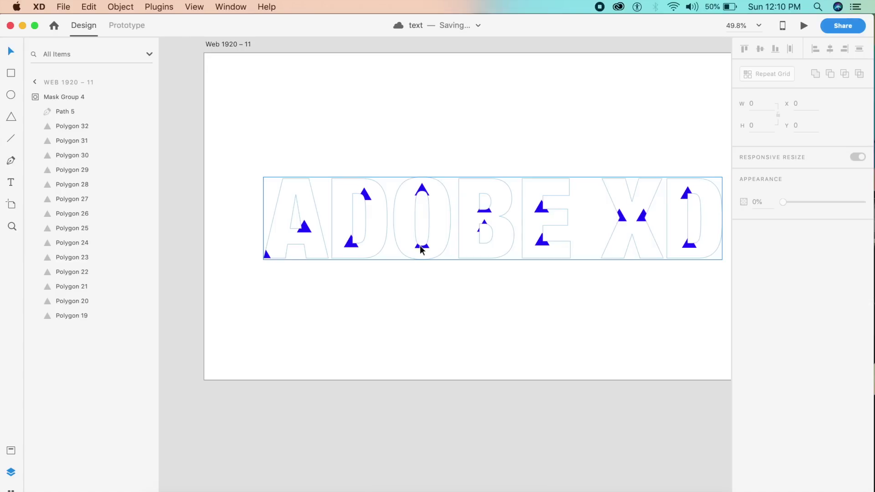
Step: On Web 1920 – 12, enlarge the E's upper blue triangle to about 104 × 89 and set its corner radius to 100
{"action": "left_click", "coordinate": [397, 178]}
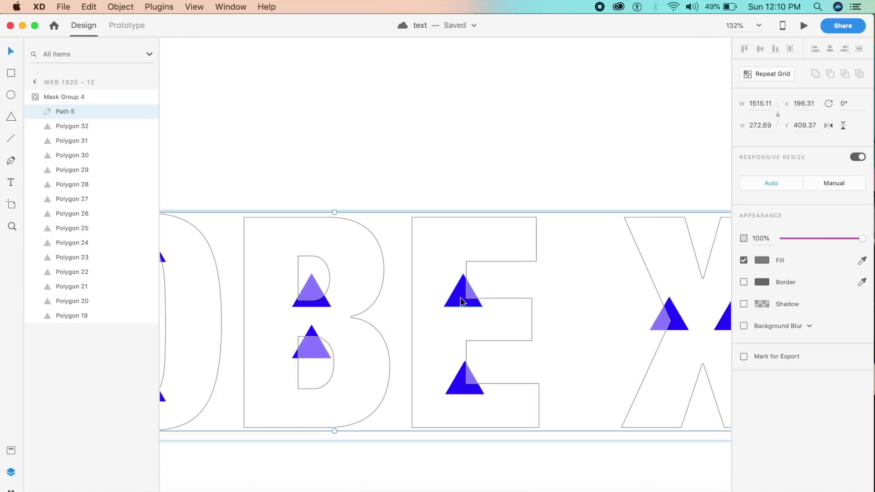
{"action": "left_click", "coordinate": [454, 303]}
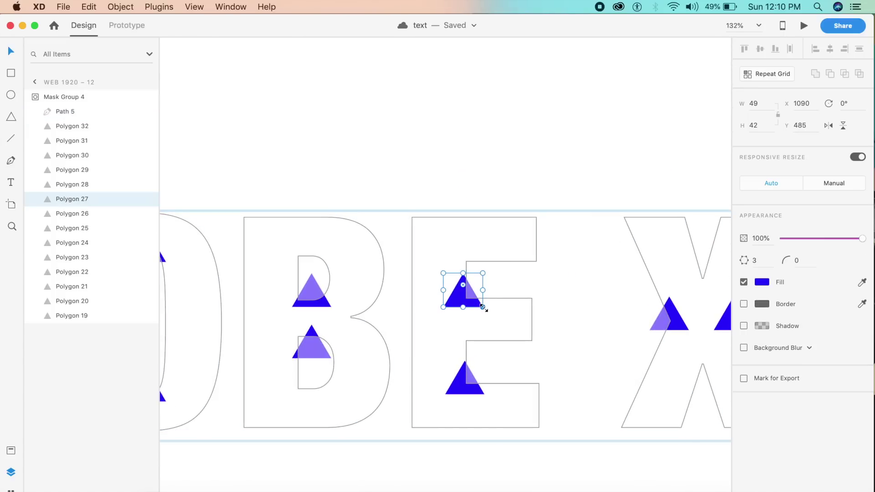
{"action": "left_click_drag", "start_coordinate": [484, 307], "coordinate": [527, 345]}
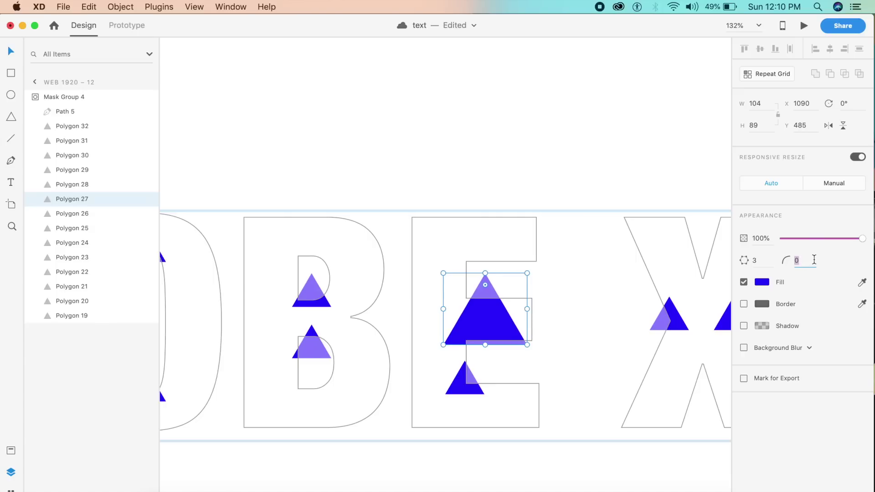
{"action": "type", "text": "100"}
{"action": "key", "text": "Return"}
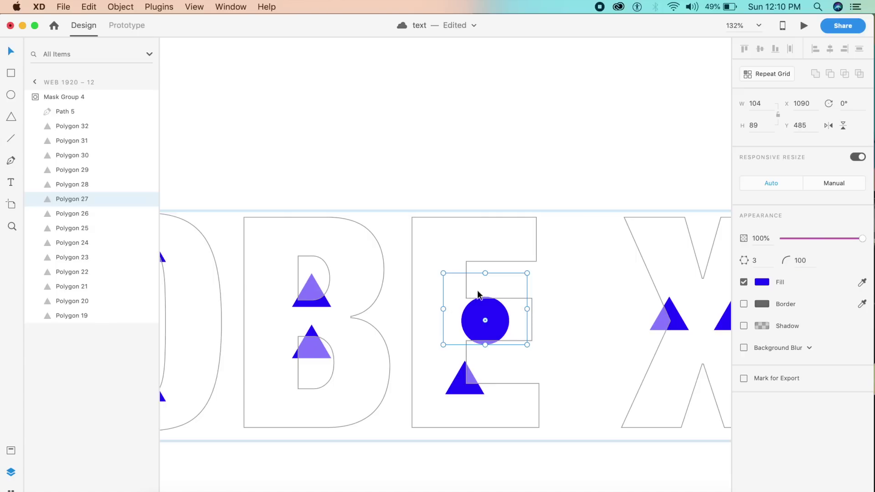
Step: Scale up the rounded blue shape and position it so that it covers the upper part of the letter E
{"action": "left_click_drag", "start_coordinate": [442, 273], "coordinate": [377, 129]}
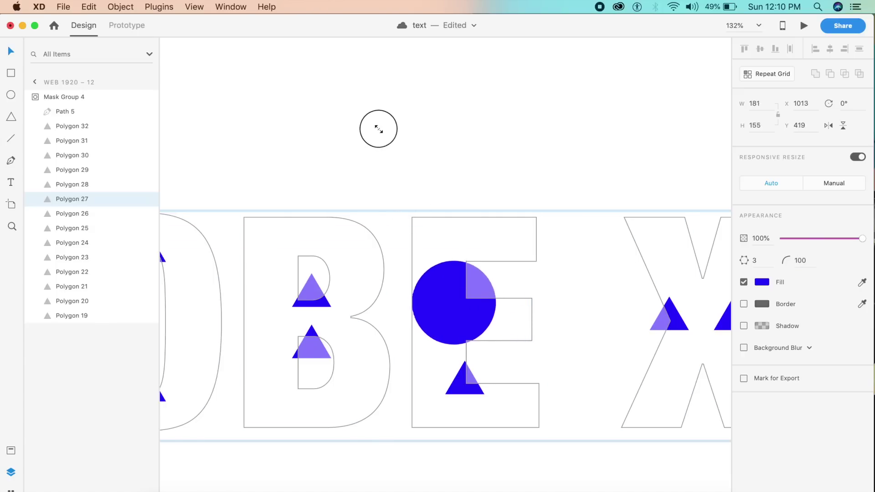
{"action": "left_click_drag", "start_coordinate": [527, 217], "coordinate": [606, 140]}
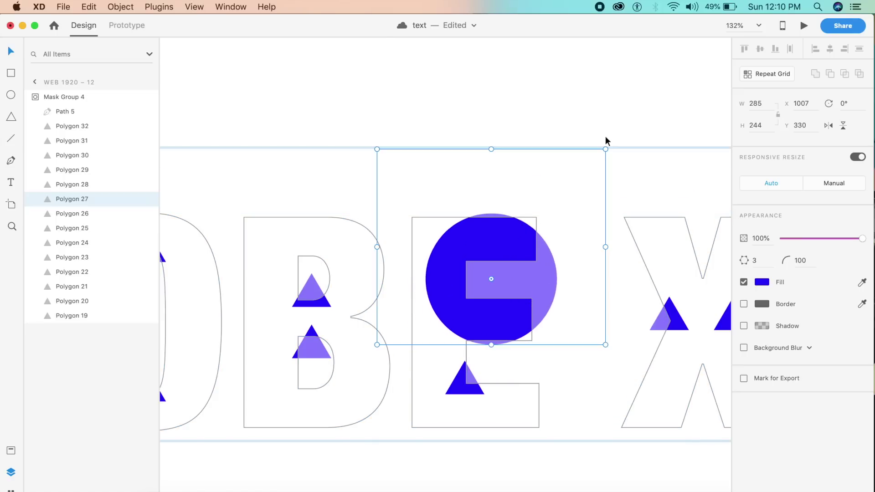
{"action": "left_click_drag", "start_coordinate": [456, 296], "coordinate": [420, 264]}
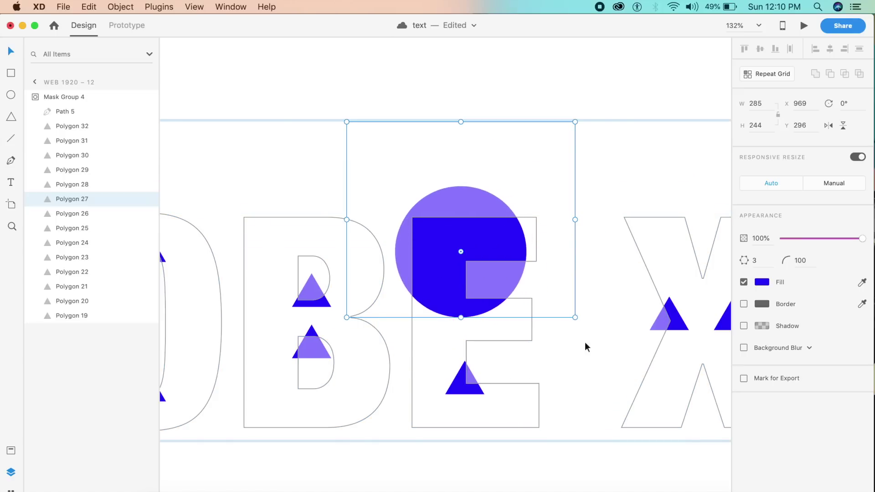
{"action": "left_click_drag", "start_coordinate": [576, 317], "coordinate": [615, 338]}
{"action": "left_click_drag", "start_coordinate": [453, 240], "coordinate": [453, 226]}
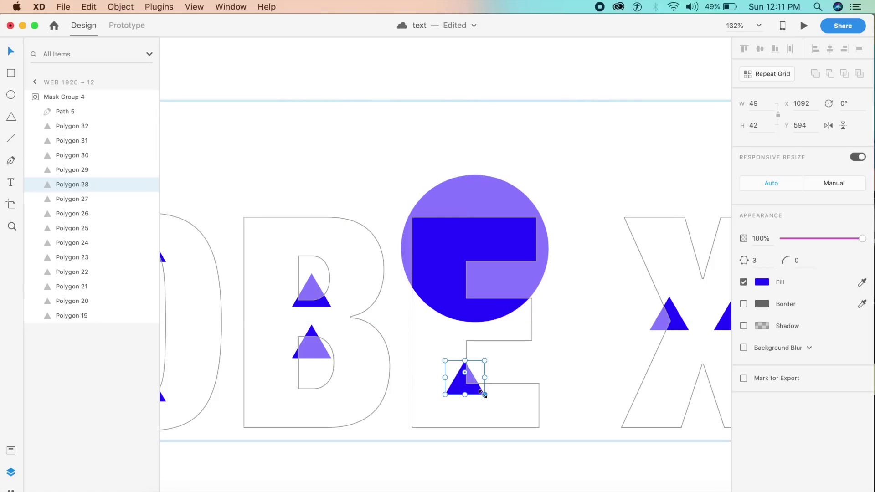
Step: Enlarge the E's lower blue triangle to about 126 × 108 and set its corner radius to 100
{"action": "left_click_drag", "start_coordinate": [484, 395], "coordinate": [523, 428]}
{"action": "left_click_drag", "start_coordinate": [445, 428], "coordinate": [423, 448]}
{"action": "left_click_drag", "start_coordinate": [467, 404], "coordinate": [462, 385]}
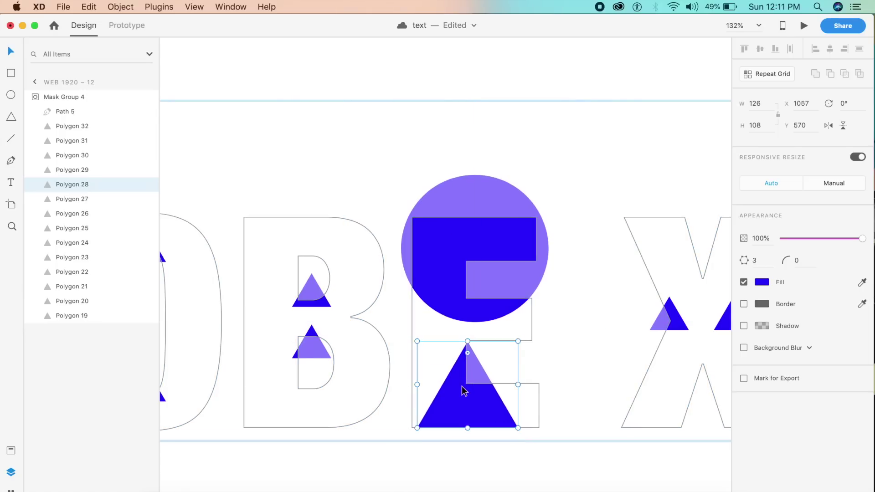
{"action": "left_click", "coordinate": [798, 261]}
{"action": "type", "text": "100"}
{"action": "key", "text": "Return"}
Step: Scale the lower rounded shape to about 374 × 320 and centre it over the lower part of the letter E
{"action": "left_click_drag", "start_coordinate": [518, 341], "coordinate": [605, 238]}
{"action": "left_click_drag", "start_coordinate": [417, 427], "coordinate": [399, 444]}
{"action": "left_click_drag", "start_coordinate": [469, 400], "coordinate": [437, 398]}
{"action": "left_click_drag", "start_coordinate": [570, 271], "coordinate": [628, 220]}
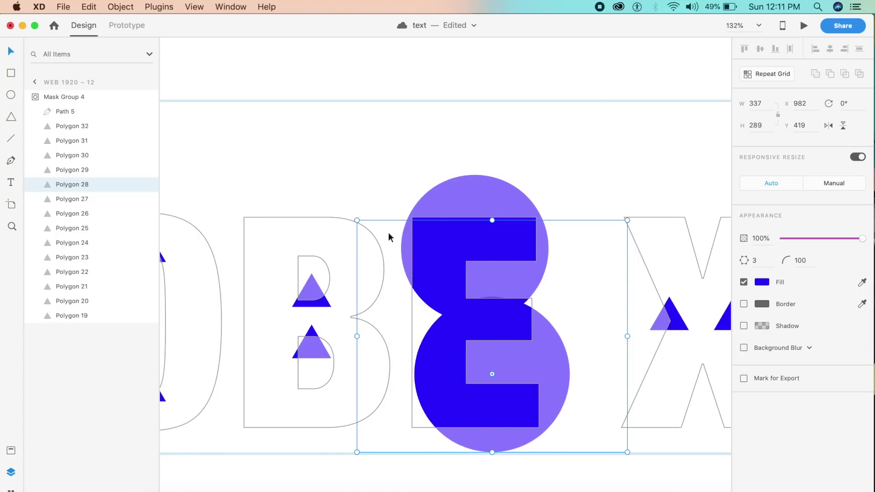
{"action": "left_click_drag", "start_coordinate": [357, 220], "coordinate": [321, 195]}
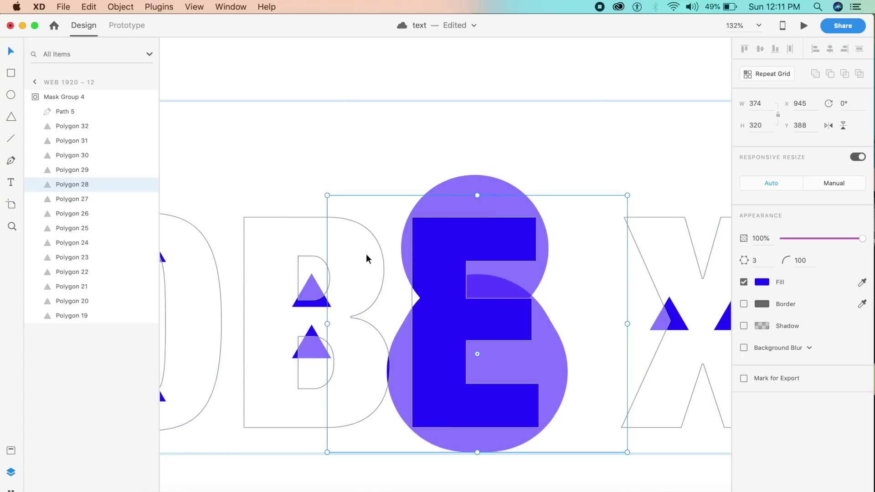
{"action": "mouse_move", "coordinate": [448, 328]}
{"action": "left_mouse_down"}
{"action": "mouse_move", "coordinate": [446, 312]}
{"action": "mouse_move", "coordinate": [446, 326]}
{"action": "left_mouse_up"}
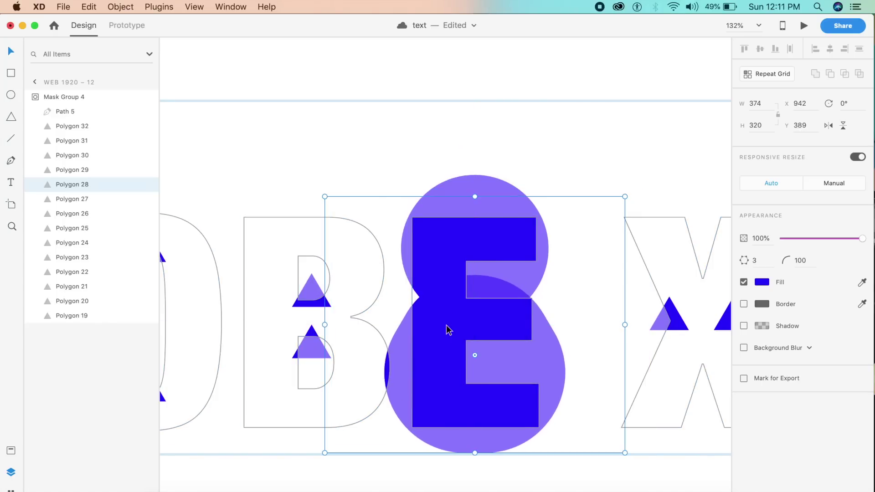
{"action": "left_click", "coordinate": [535, 136]}
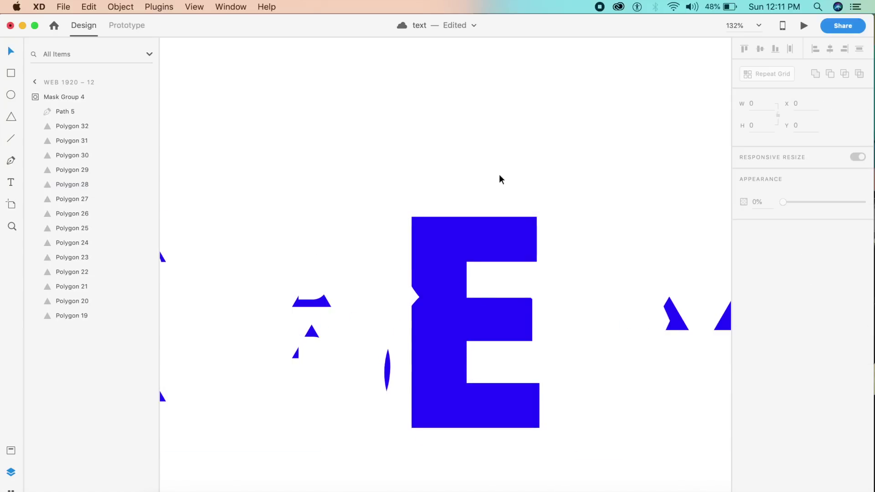
Step: Enlarge the B's upper blue triangle, set its corner radius to 100, and scale it over the upper part of the letter
{"action": "scroll", "coordinate": [499, 178], "scroll_direction": "left", "scroll_amount": 7}
{"action": "double_click", "coordinate": [482, 279]}
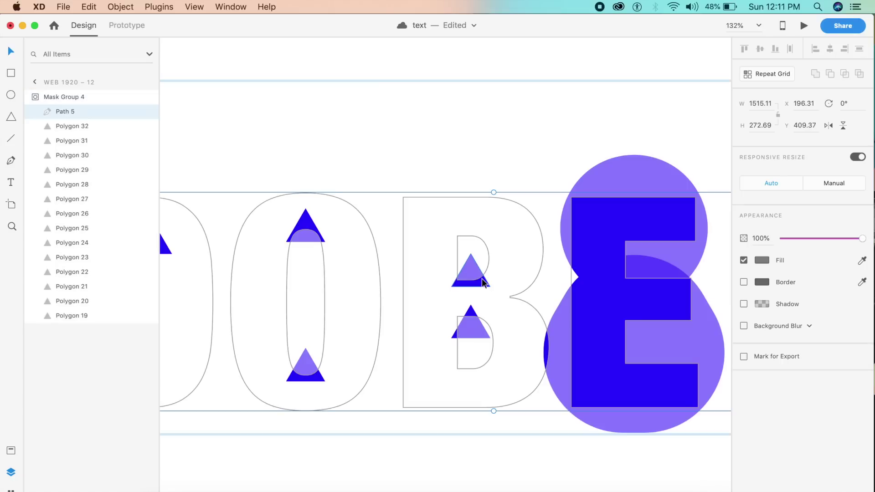
{"action": "left_click", "coordinate": [482, 279]}
{"action": "left_click_drag", "start_coordinate": [491, 287], "coordinate": [546, 335]}
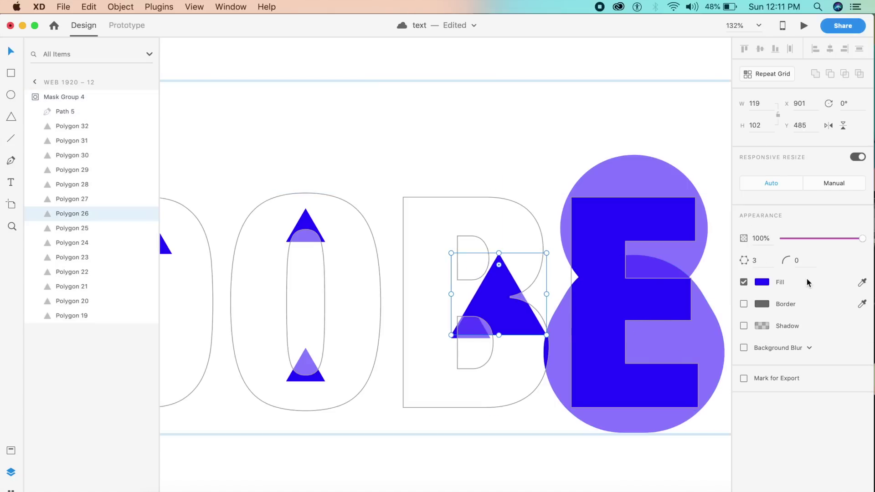
{"action": "key", "text": "Return"}
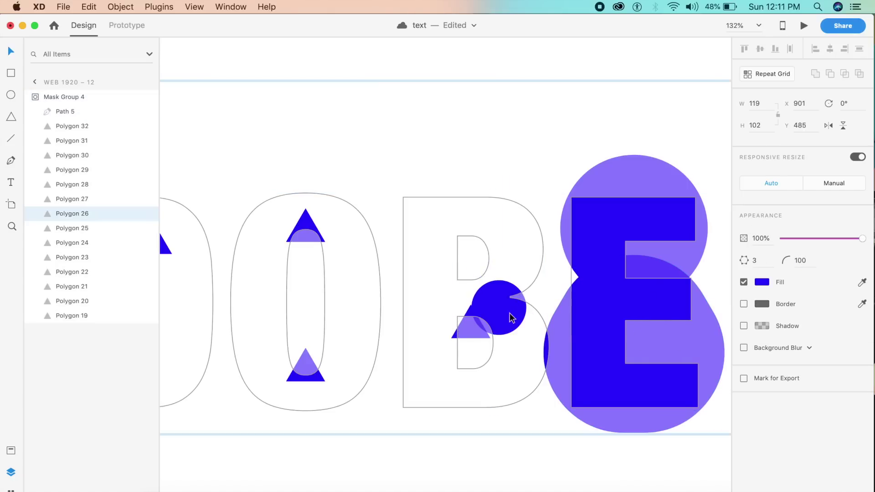
{"action": "left_click_drag", "start_coordinate": [451, 252], "coordinate": [352, 138]}
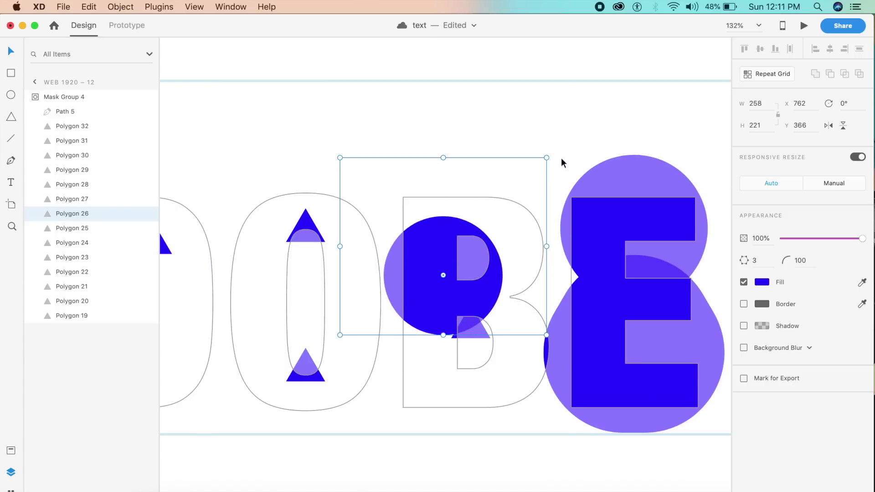
{"action": "left_click_drag", "start_coordinate": [546, 157], "coordinate": [654, 42]}
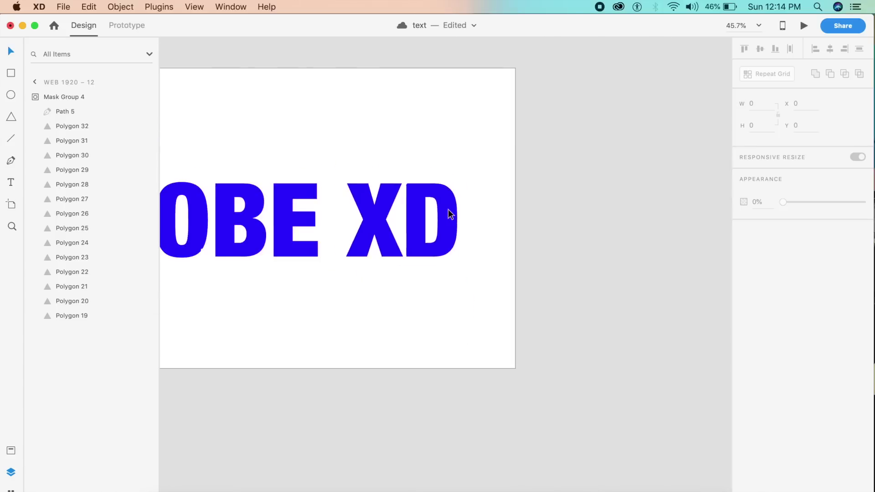
Step: Examine the enlarged rounded shapes inside the lettering mask on Web 1920 – 12
{"action": "scroll", "coordinate": [447, 209], "scroll_direction": "left", "scroll_amount": 10}
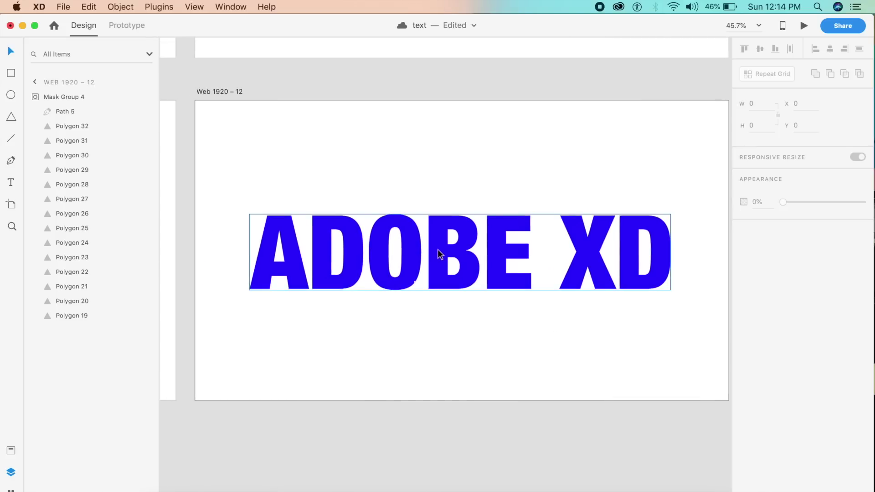
{"action": "double_click", "coordinate": [439, 251]}
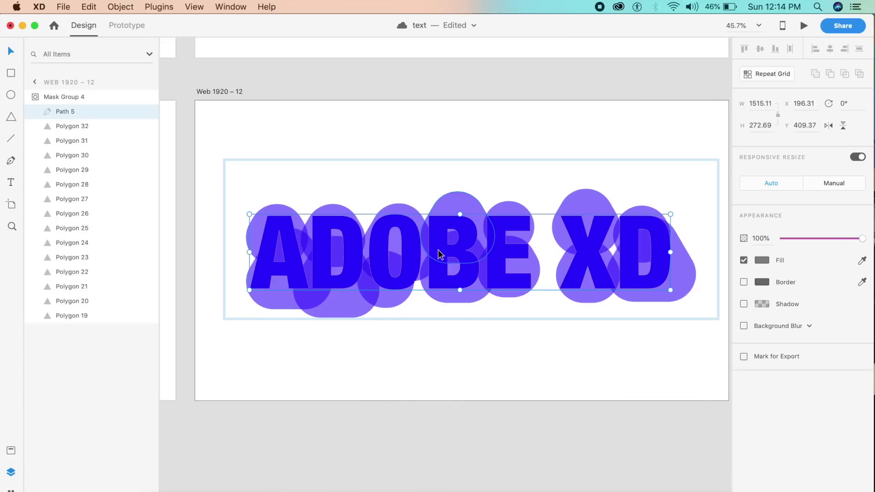
{"action": "left_click", "coordinate": [450, 215]}
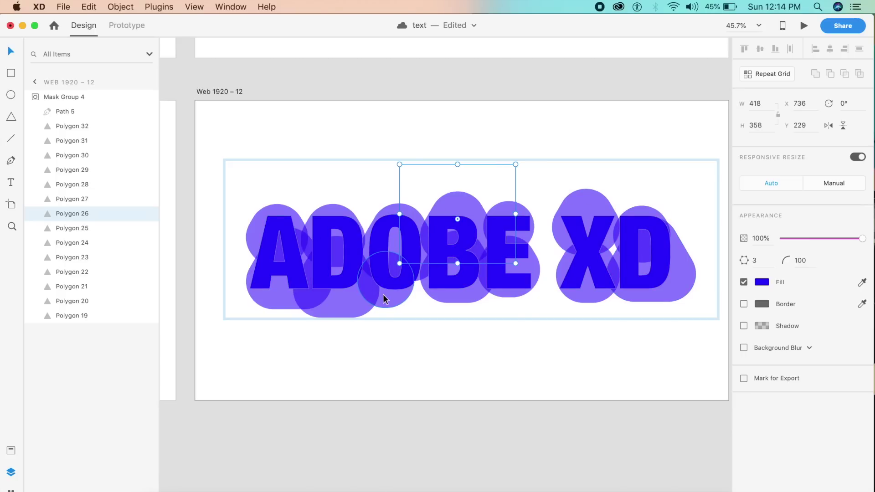
{"action": "left_click", "coordinate": [373, 392]}
{"action": "scroll", "coordinate": [374, 392], "scroll_direction": "left", "scroll_amount": 15}
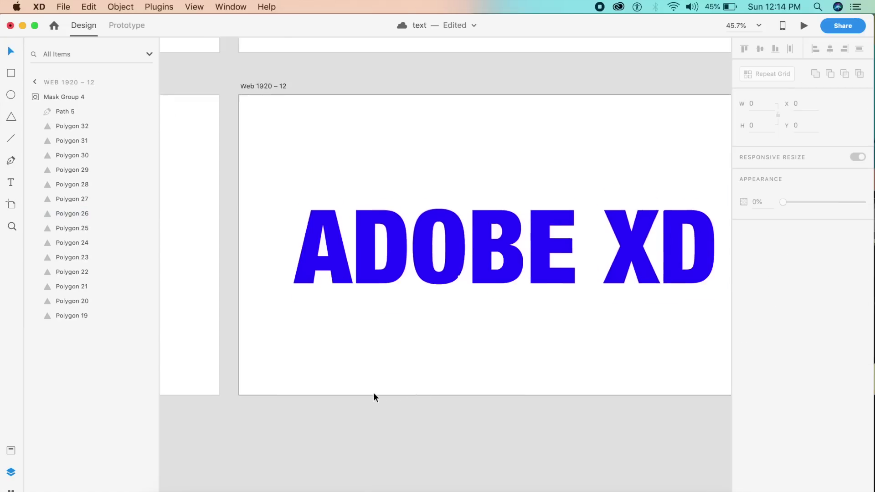
Step: Create a prototype link from the masked triangle lettering on Web 1920 – 11 to Web 1920 – 12
{"action": "left_click", "coordinate": [394, 279]}
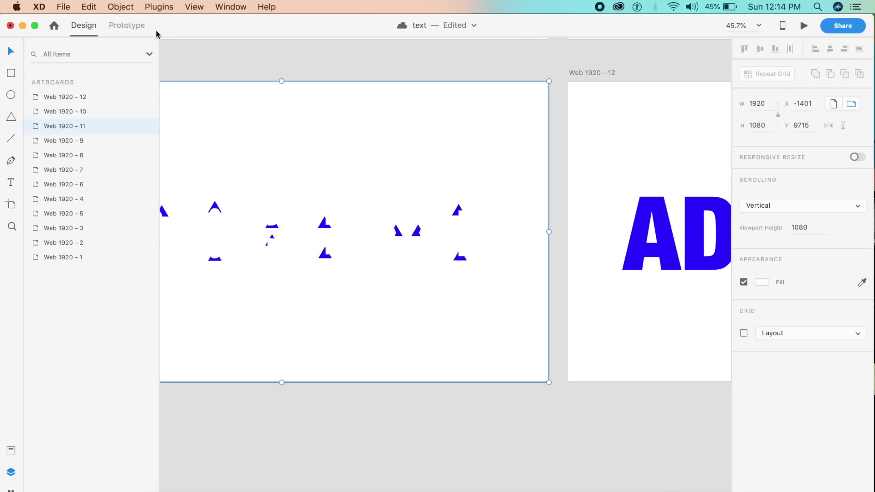
{"action": "left_click", "coordinate": [131, 32]}
{"action": "left_click", "coordinate": [416, 232]}
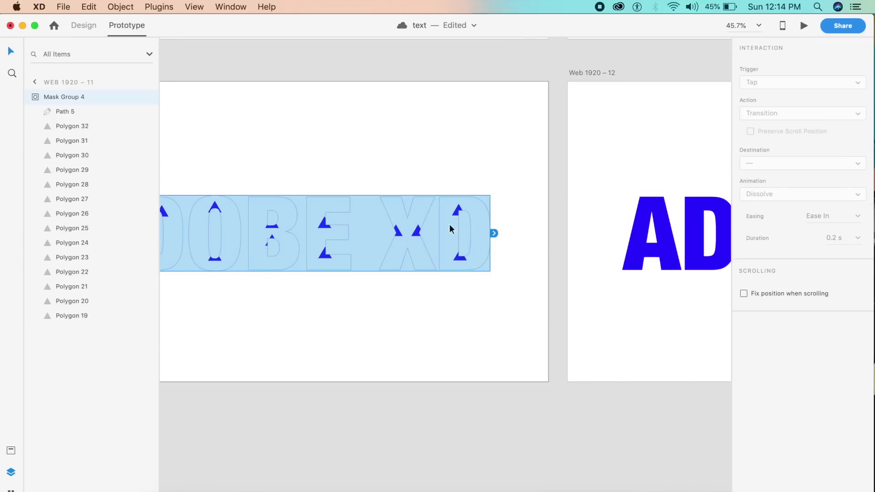
{"action": "left_click_drag", "start_coordinate": [496, 233], "coordinate": [588, 234]}
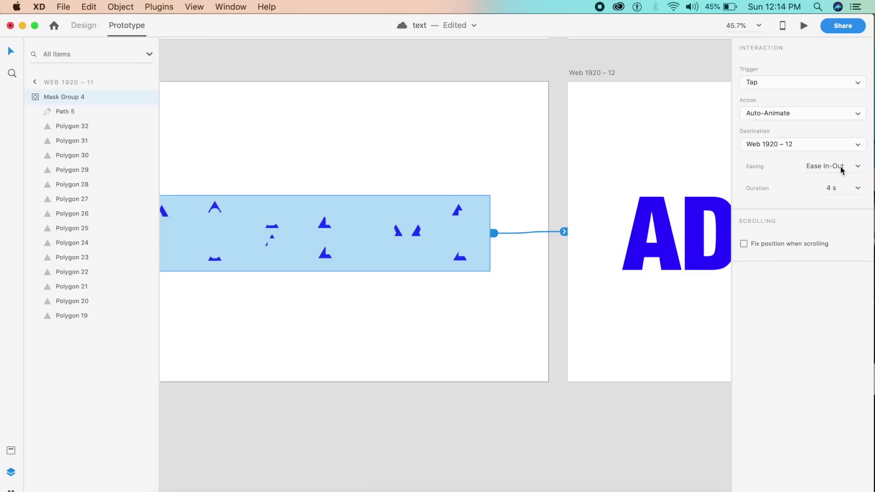
Step: Set the link's animation duration to 3 s and keep Auto-Animate as its action
{"action": "left_click", "coordinate": [859, 189]}
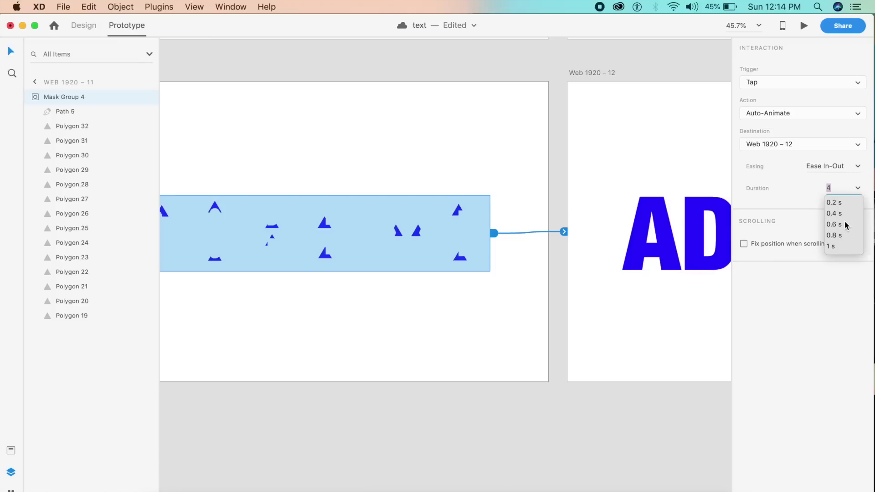
{"action": "left_click", "coordinate": [837, 213]}
{"action": "left_click", "coordinate": [859, 188]}
{"action": "type", "text": "3"}
{"action": "key", "text": "Return"}
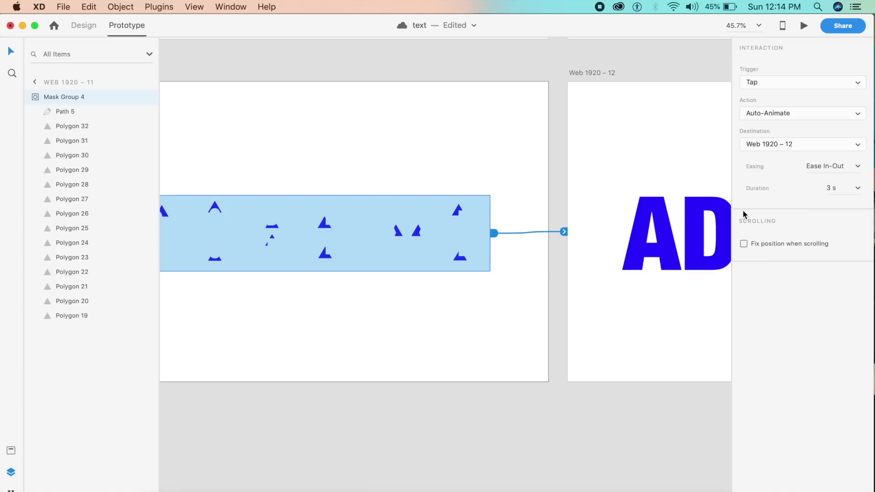
{"action": "left_click", "coordinate": [797, 113]}
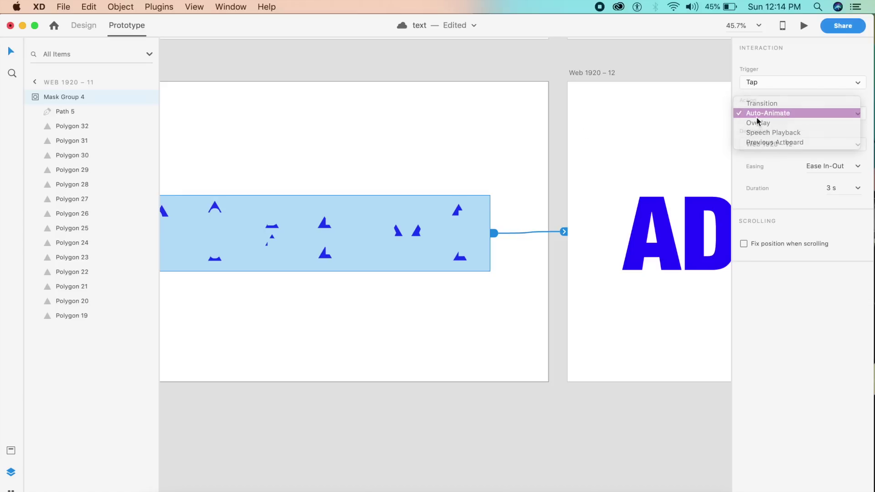
{"action": "left_click", "coordinate": [782, 114]}
{"action": "left_click", "coordinate": [464, 114]}
Step: Return to design mode and add the text "ADOBE XD" above the blue lettering on Web 1920 – 12
{"action": "scroll", "coordinate": [464, 108], "scroll_direction": "right", "scroll_amount": 10}
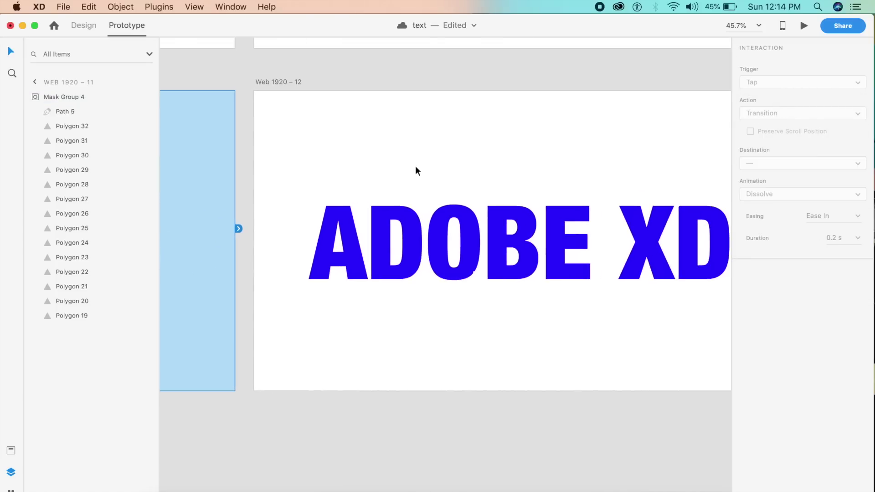
{"action": "scroll", "coordinate": [383, 180], "scroll_direction": "right", "scroll_amount": 3}
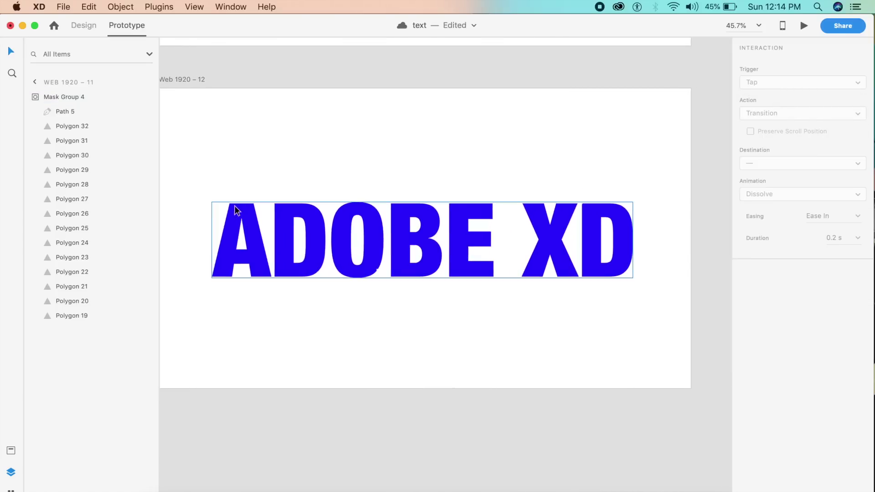
{"action": "left_click", "coordinate": [239, 190]}
{"action": "left_click", "coordinate": [85, 26]}
{"action": "key", "text": "t"}
{"action": "left_click", "coordinate": [239, 183]}
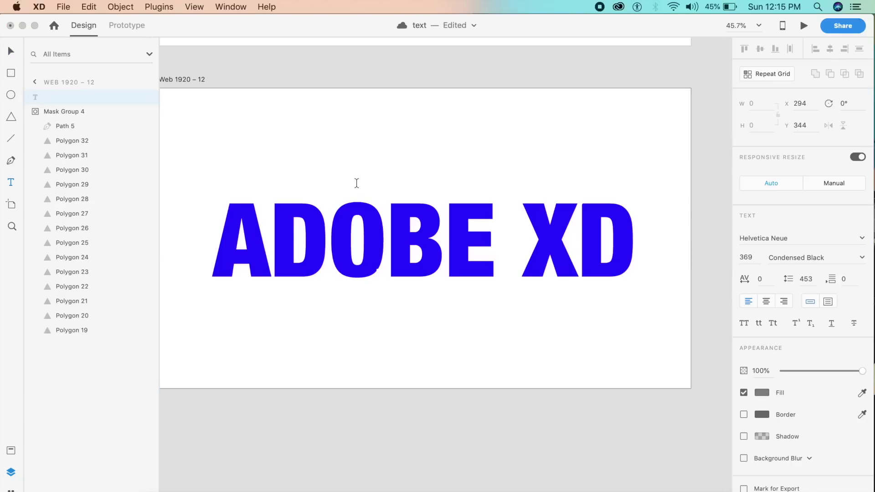
{"action": "type", "text": "ADOBE XD"}
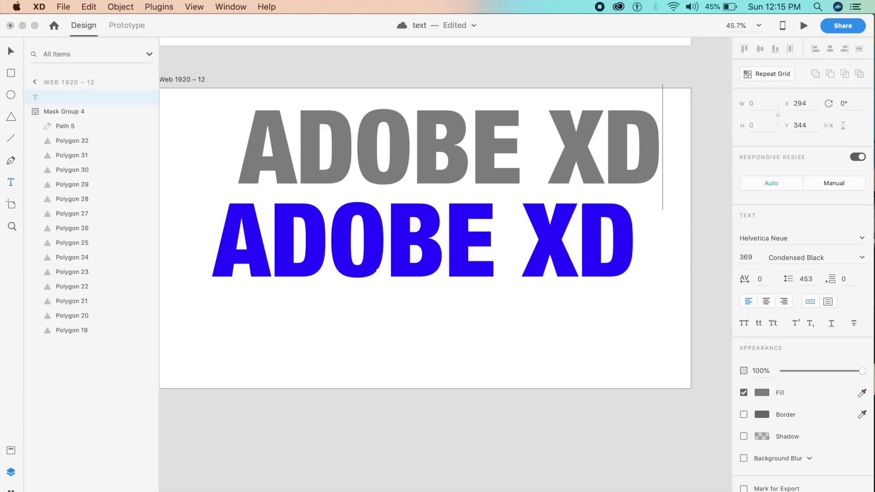
{"action": "key", "text": "Escape"}
{"action": "key", "text": "Escape"}
{"action": "left_click", "coordinate": [457, 177]}
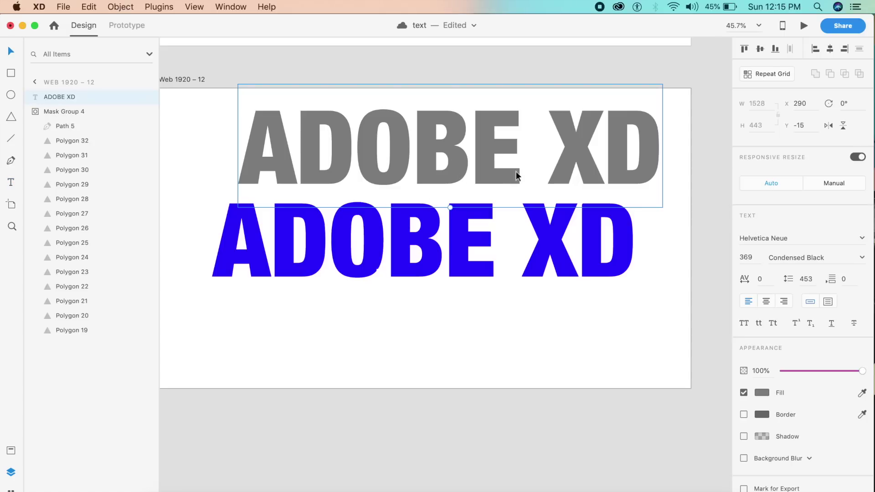
Step: Set the new text's font weight to Condensed Bold and align it over the blue lettering at about X 192, Y 322
{"action": "left_click", "coordinate": [862, 258]}
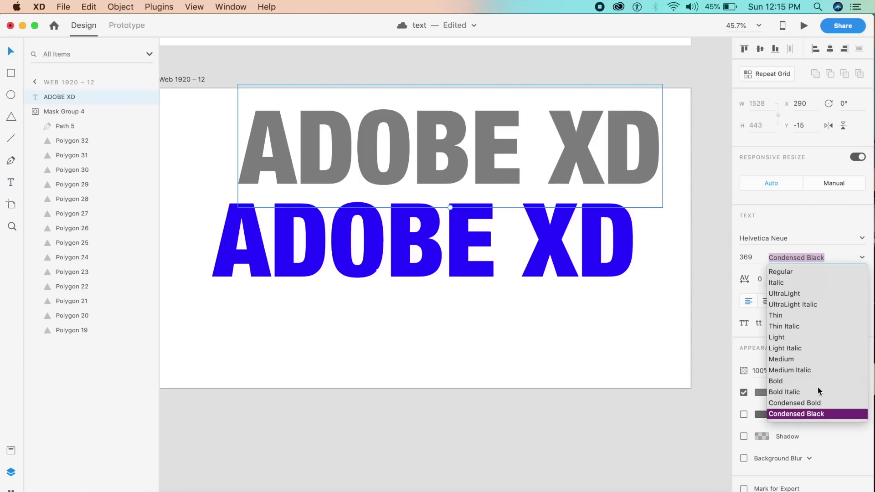
{"action": "left_click", "coordinate": [799, 404]}
{"action": "left_click_drag", "start_coordinate": [577, 146], "coordinate": [594, 238]}
{"action": "key", "text": "Left"}
{"action": "key", "text": "Left"}
{"action": "key", "text": "Left"}
{"action": "key", "text": "Left"}
{"action": "key", "text": "Left"}
{"action": "key", "text": "Left"}
{"action": "key", "text": "Left"}
{"action": "key", "text": "Left"}
{"action": "key", "text": "Left"}
{"action": "key", "text": "Left"}
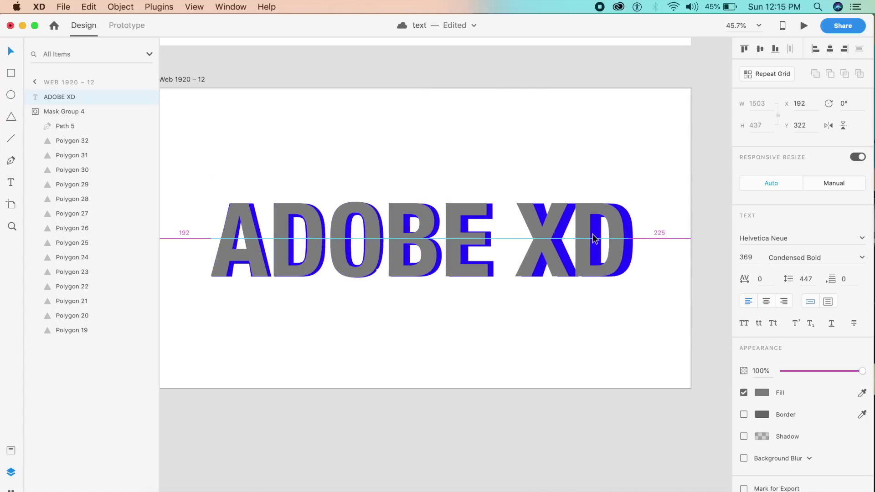
Step: Nudge the grey "ADOBE XD" text slightly left over the blue lettering on Web 1920 – 12, to X 188, Y 323
{"action": "key", "text": "Left"}
{"action": "key", "text": "Left"}
{"action": "left_click", "coordinate": [575, 339]}
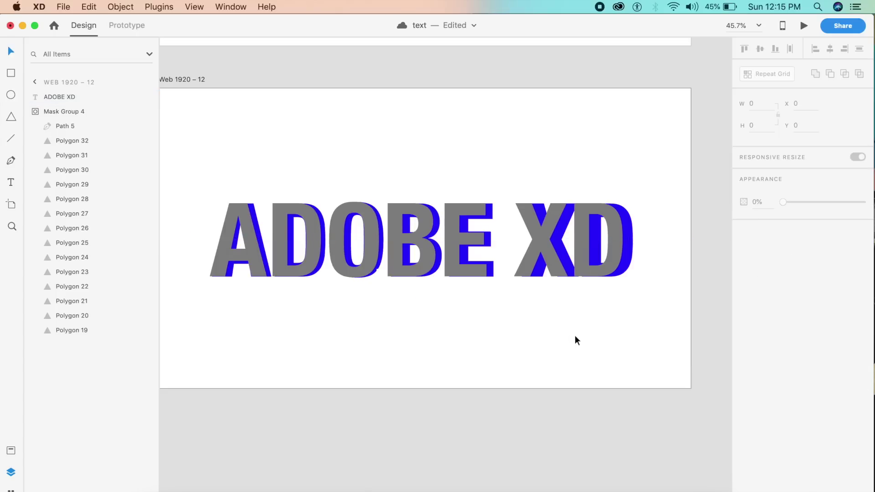
Step: Change the fill of the grey "ADOBE XD" text on Web 1920 – 12 to white, #FFFFFF
{"action": "left_click", "coordinate": [581, 269]}
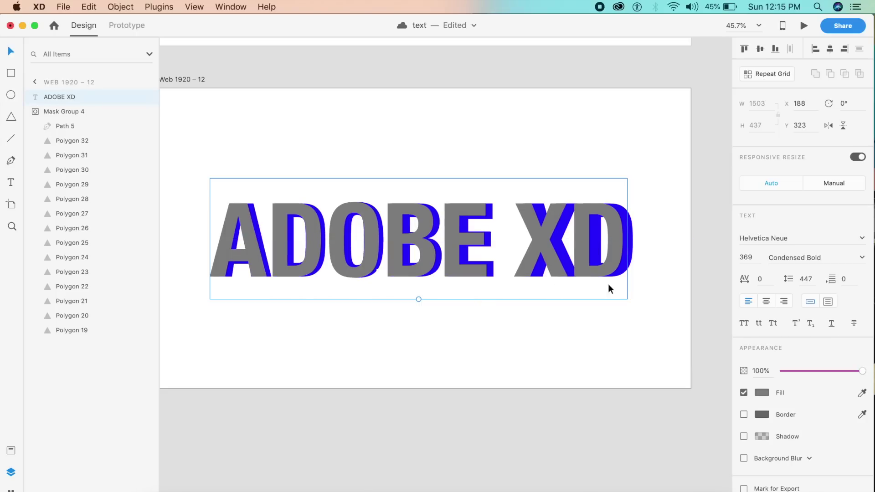
{"action": "left_click", "coordinate": [762, 392]}
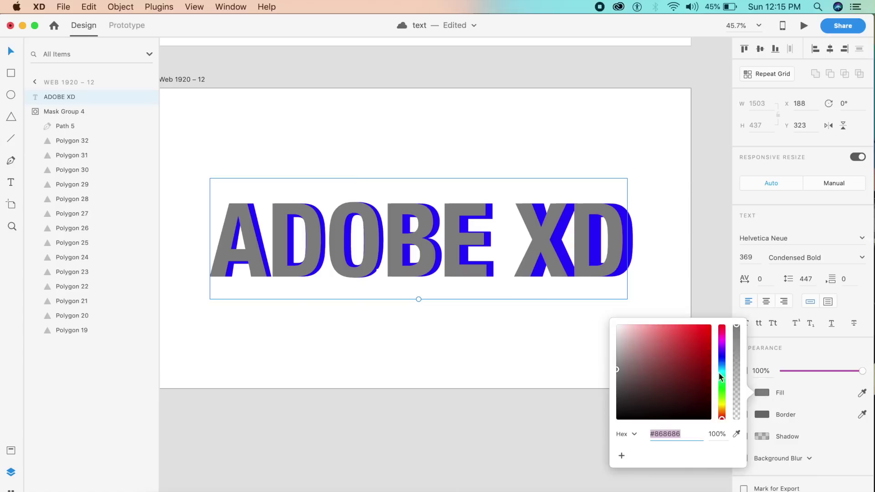
{"action": "left_click_drag", "start_coordinate": [656, 340], "coordinate": [527, 269]}
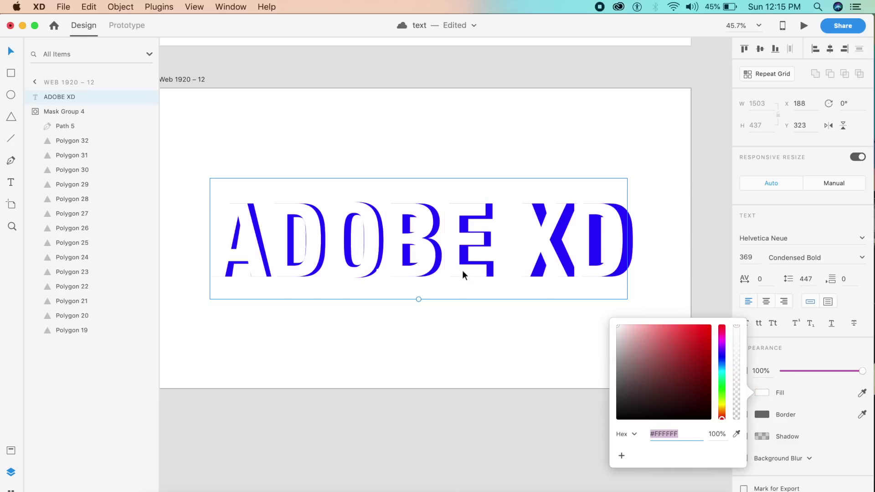
{"action": "key", "text": "Escape"}
Step: Copy the white "ADOBE XD" text from Web 1920 – 12 onto Web 1920 – 11 at the same position
{"action": "key", "text": "cmd+c"}
{"action": "scroll", "coordinate": [463, 271], "scroll_direction": "left", "scroll_amount": 10}
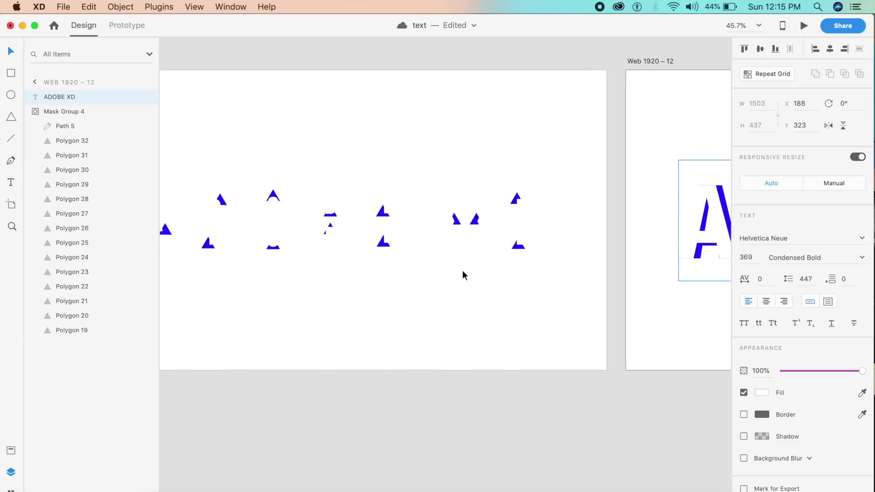
{"action": "left_click", "coordinate": [462, 270]}
{"action": "key", "text": "cmd+v"}
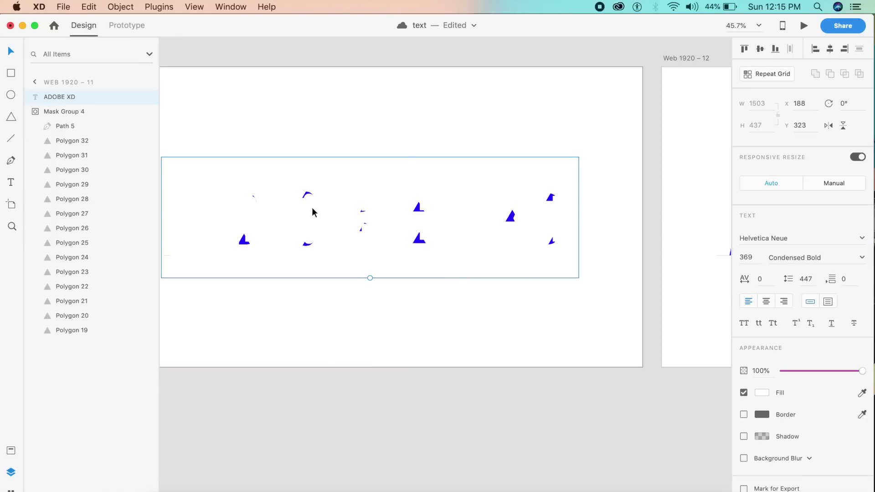
Step: Preview the text animation starting from Web 1920 – 11
{"action": "left_click", "coordinate": [463, 149]}
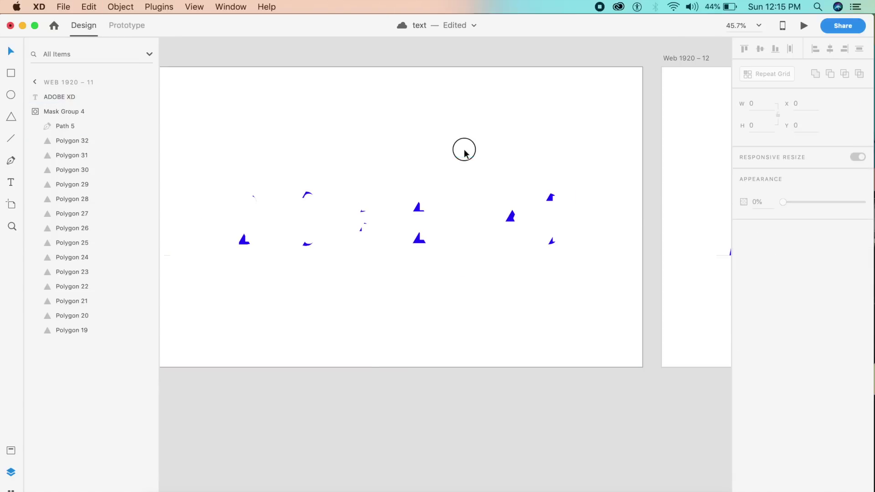
{"action": "left_click", "coordinate": [806, 25]}
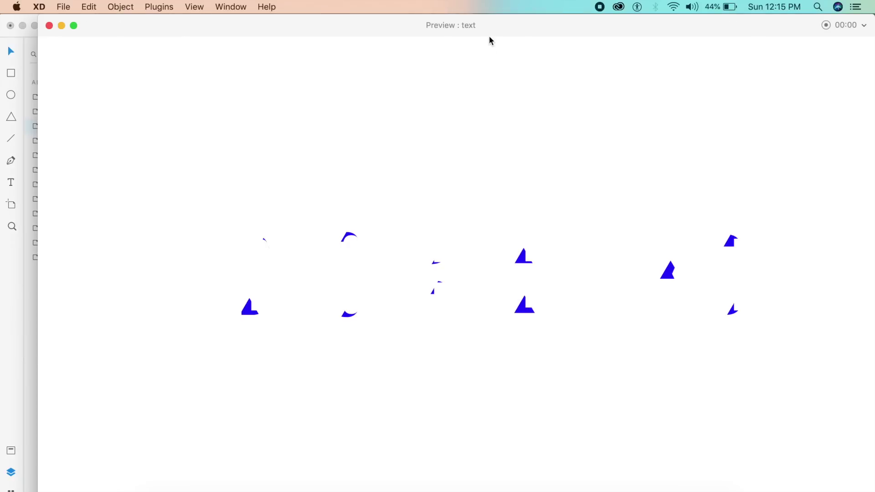